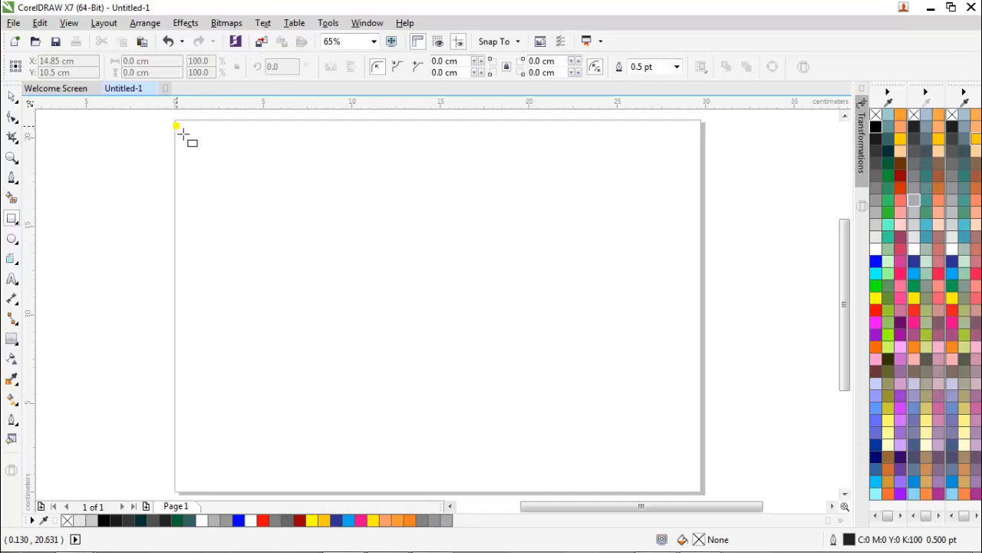
- Draw a rectangle about 23.6 × 13.5 cm starting near the page's upper-left corner
left_click_drag(177, 126, 596, 367)
key("space")
left_click(553, 432)
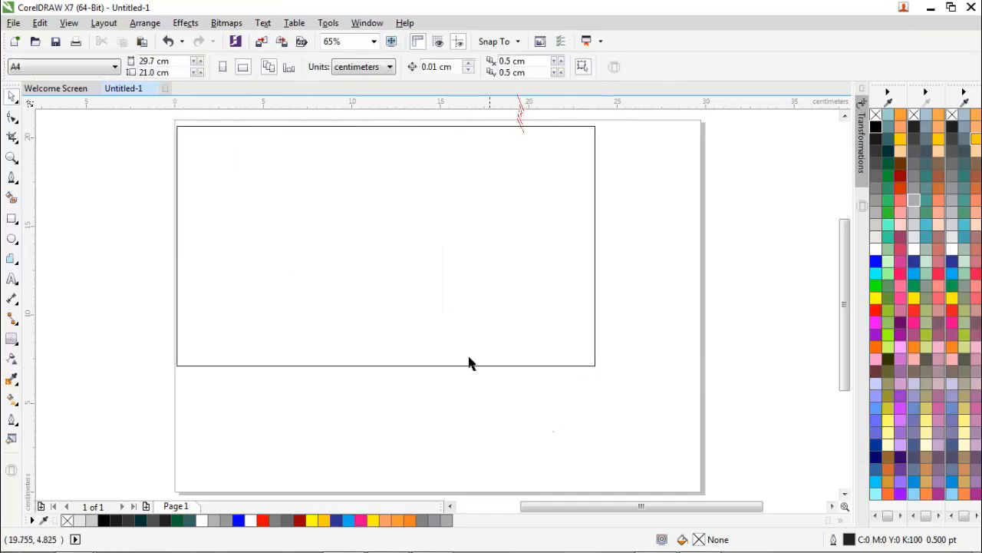
- Resize the rectangle to 29.7 × 21 cm and centre it on the page
left_click(467, 365)
left_click(453, 452)
left_click(415, 326)
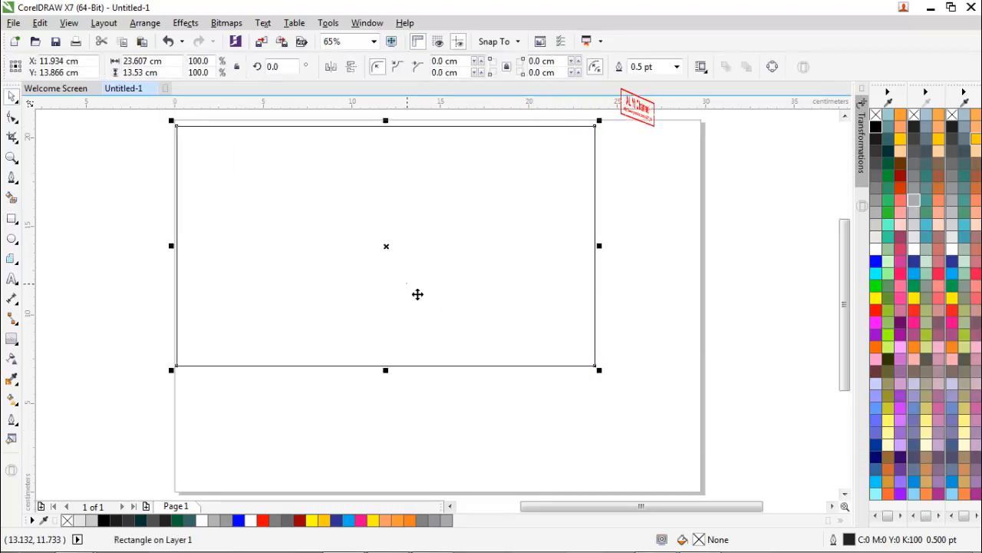
left_click(150, 62)
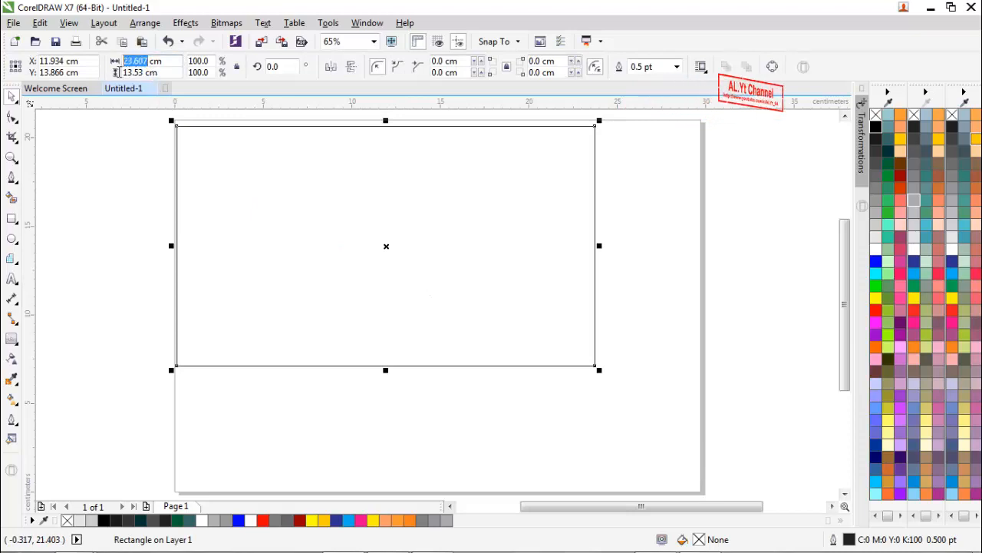
type("29.7")
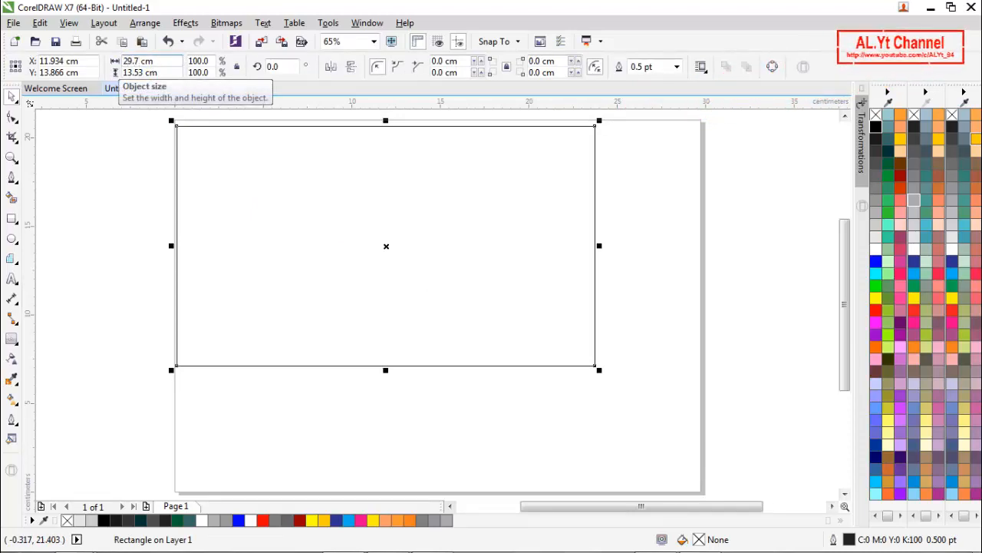
key("Tab")
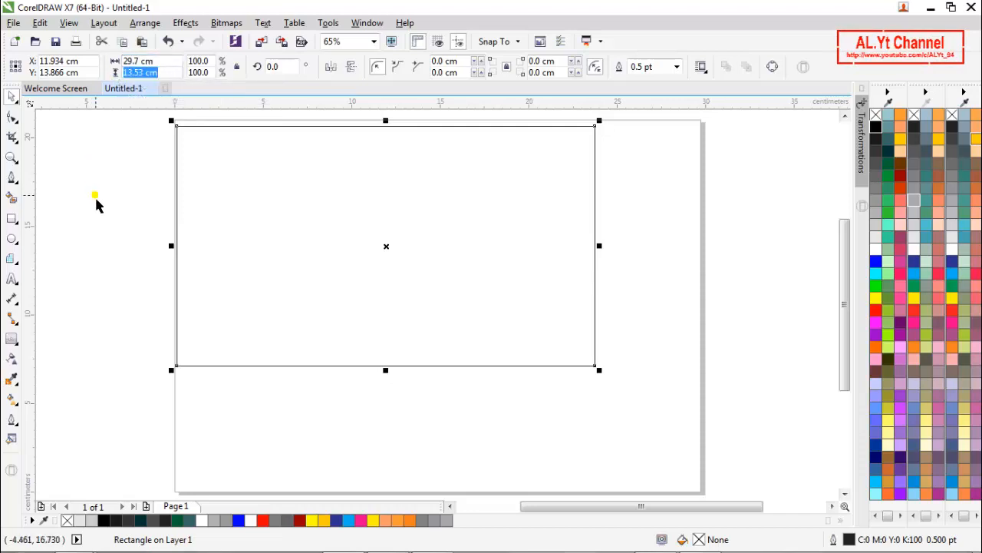
type("21")
key("Return")
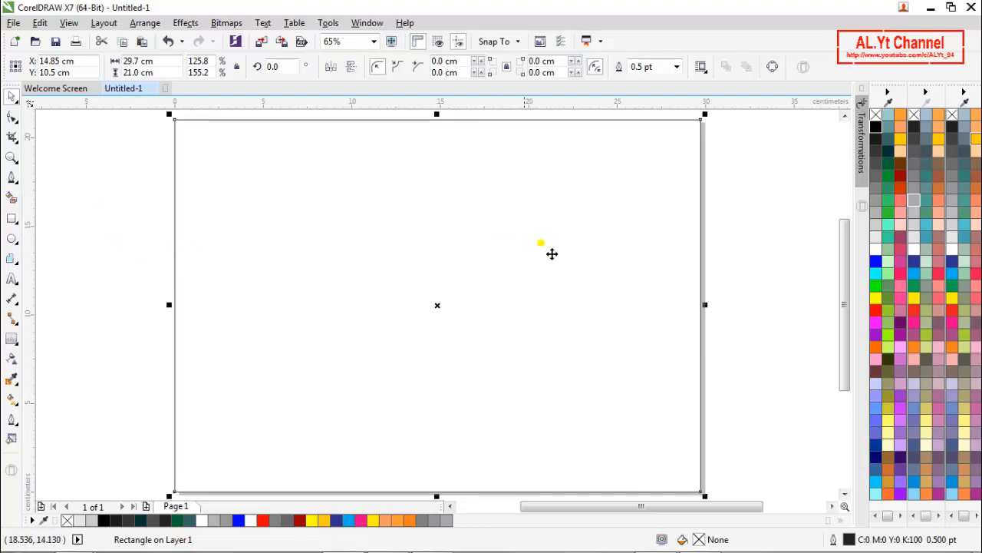
- Give the rectangle an outline-free elliptical fountain fill from a white centre to light grey #E6E6E6 edges, stretched slightly taller than the page
left_click(876, 238)
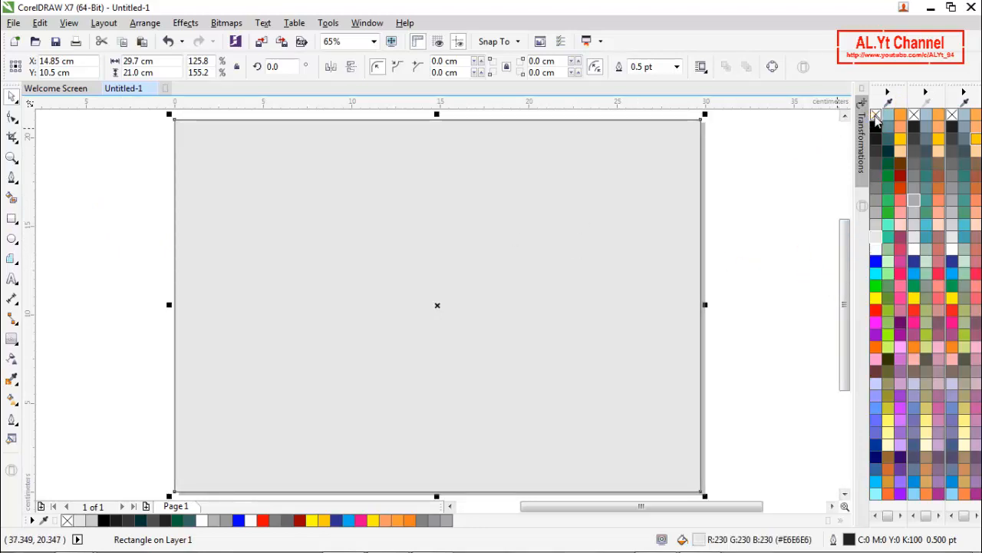
right_click(876, 115)
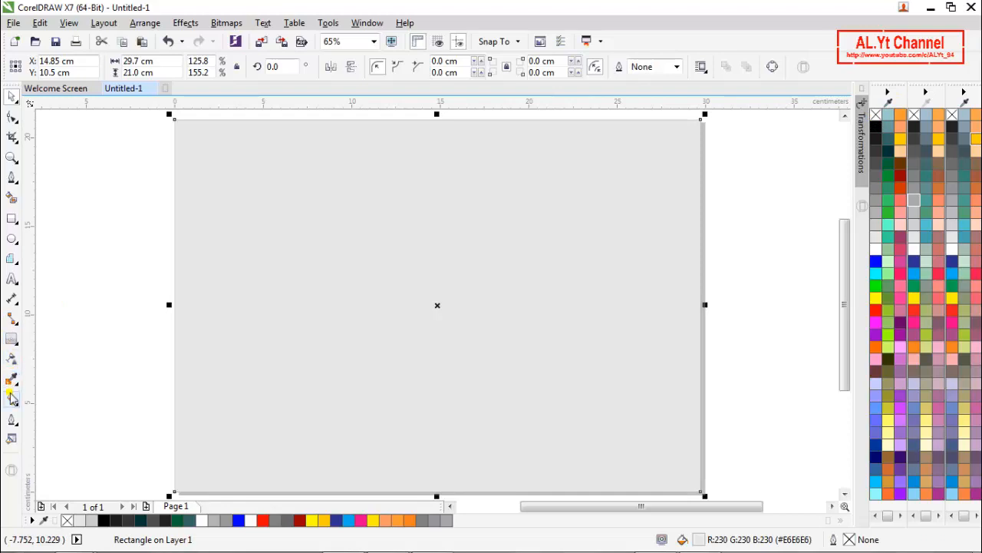
left_click(11, 400)
left_click(58, 67)
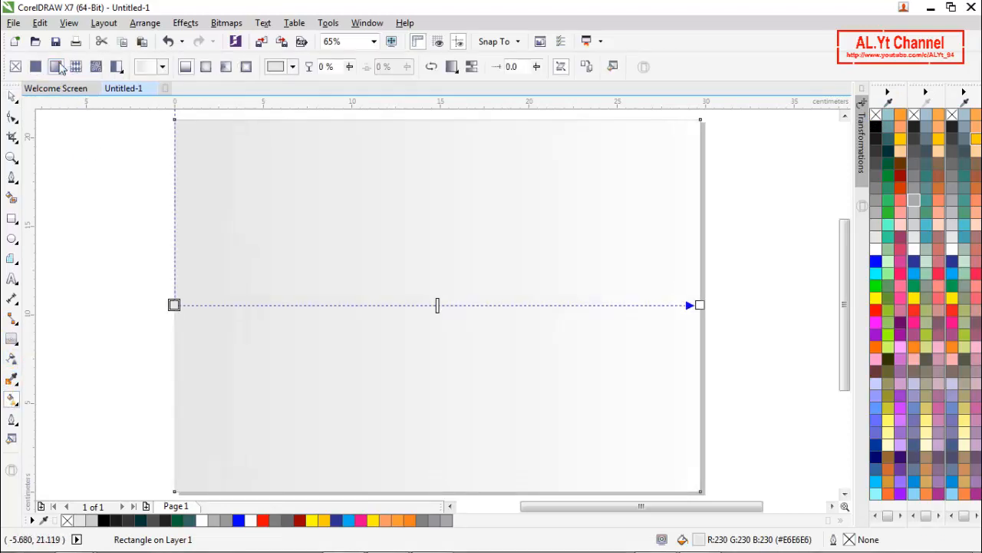
left_click(205, 69)
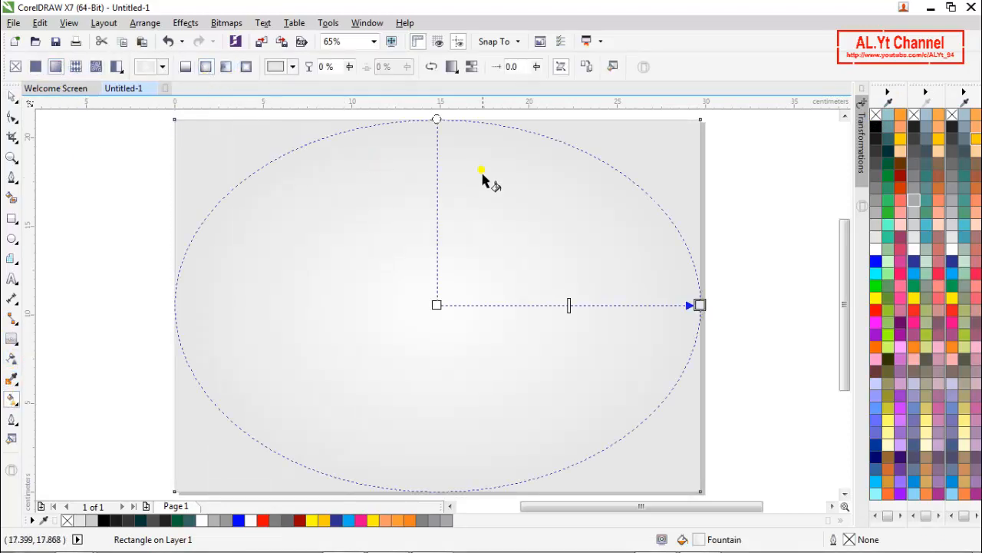
left_click_drag(436, 119, 435, 112)
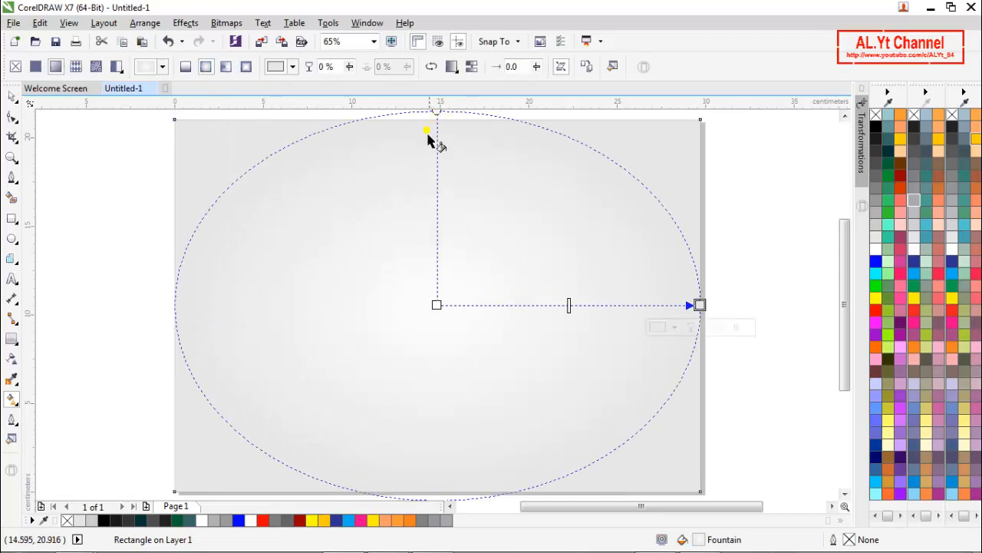
left_click(12, 96)
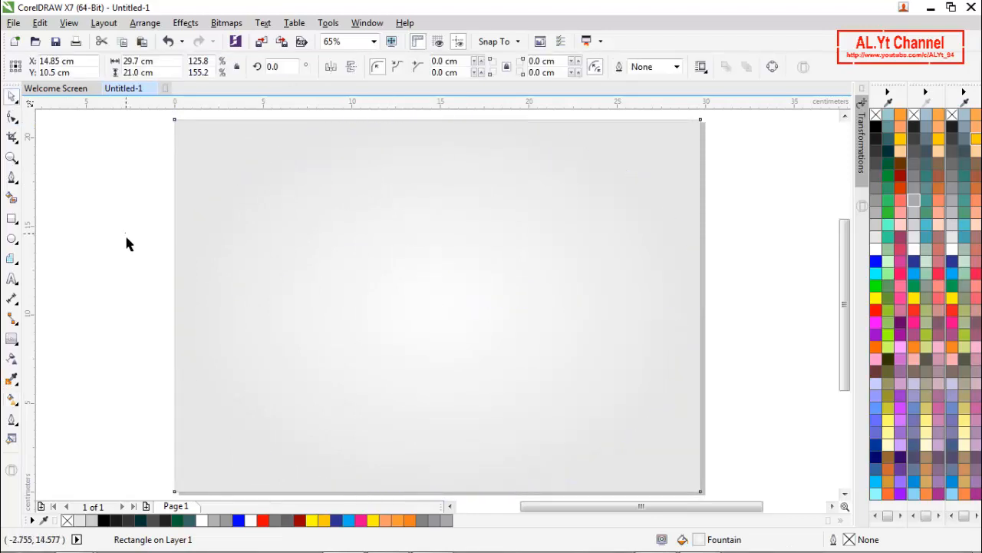
- Lock the gradient background rectangle in place
left_click(124, 233)
right_click(465, 204)
left_click(513, 355)
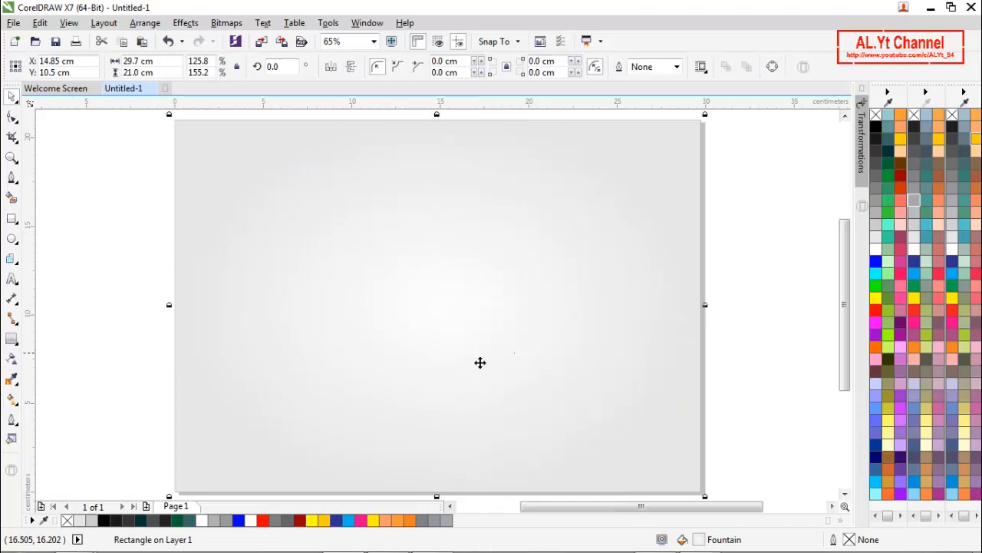
left_click(132, 245)
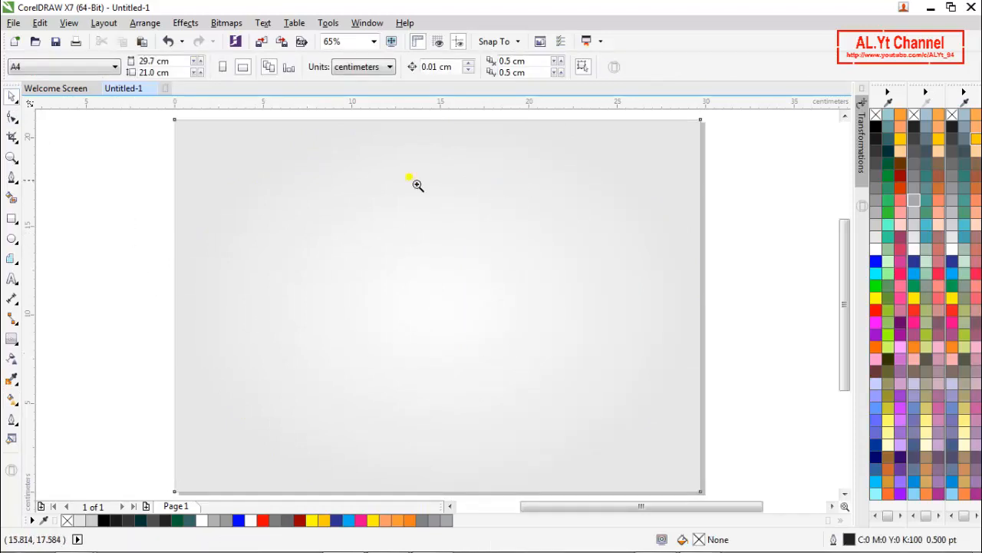
- Import the MESSI image from the D: volume, place it at original size and centre it on the page
key("z")
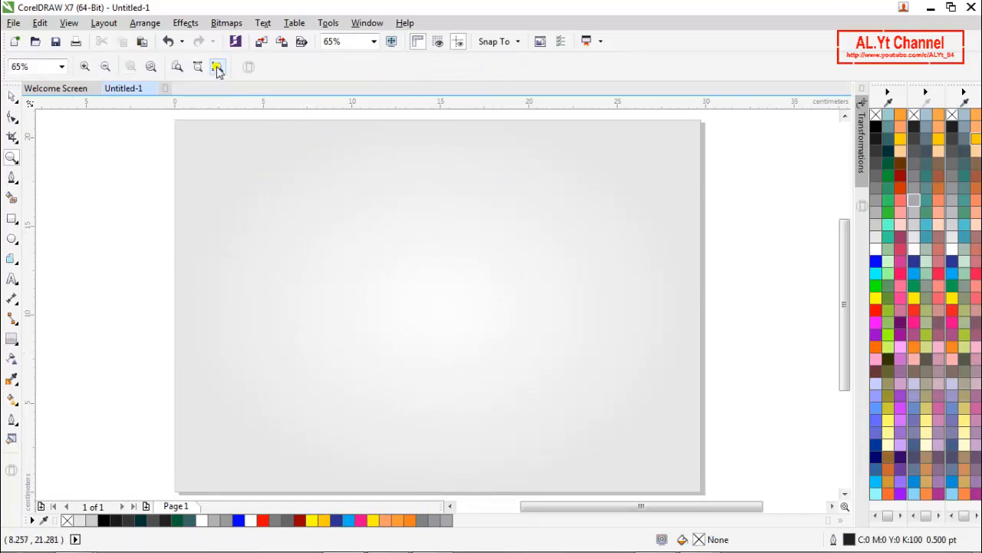
left_click(200, 67)
key("F3")
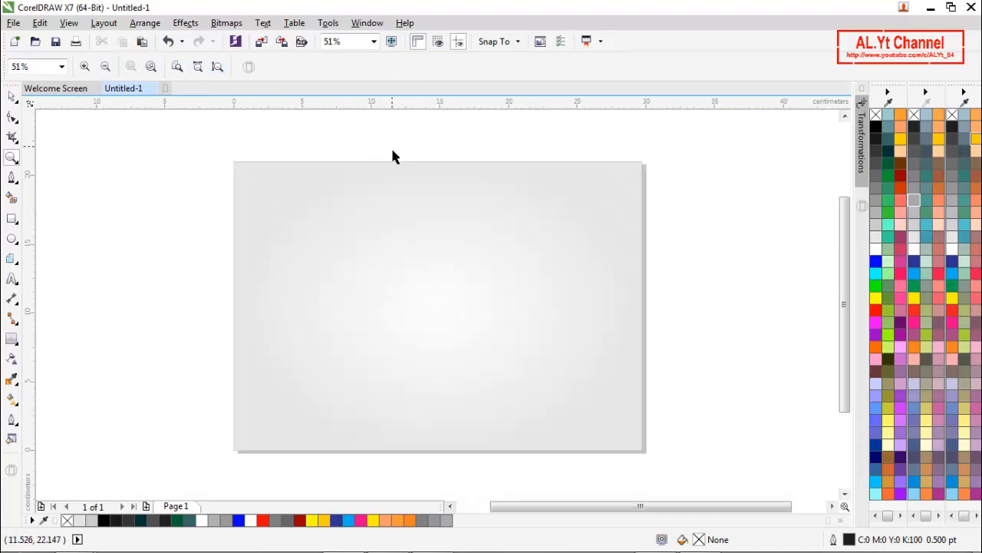
key("space")
right_click(174, 219)
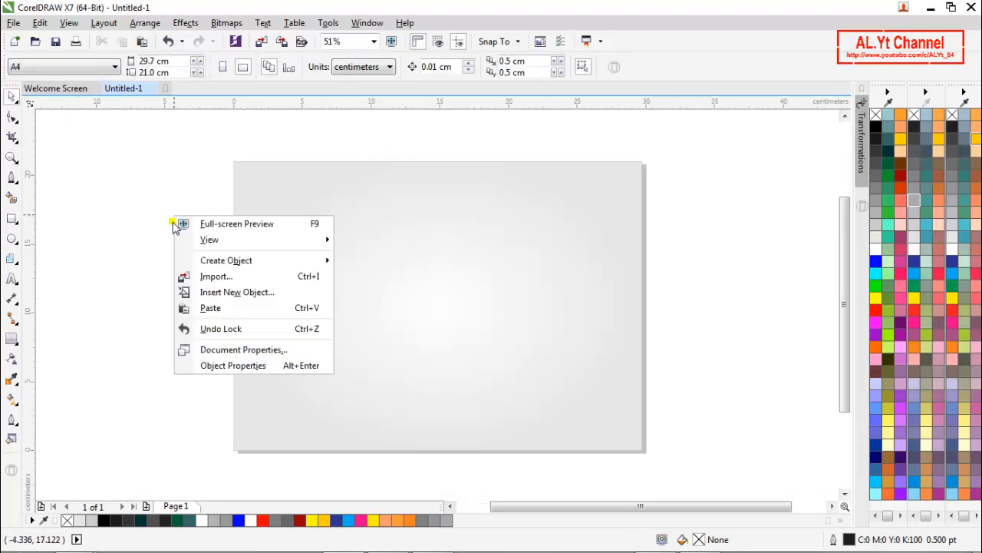
left_click(215, 276)
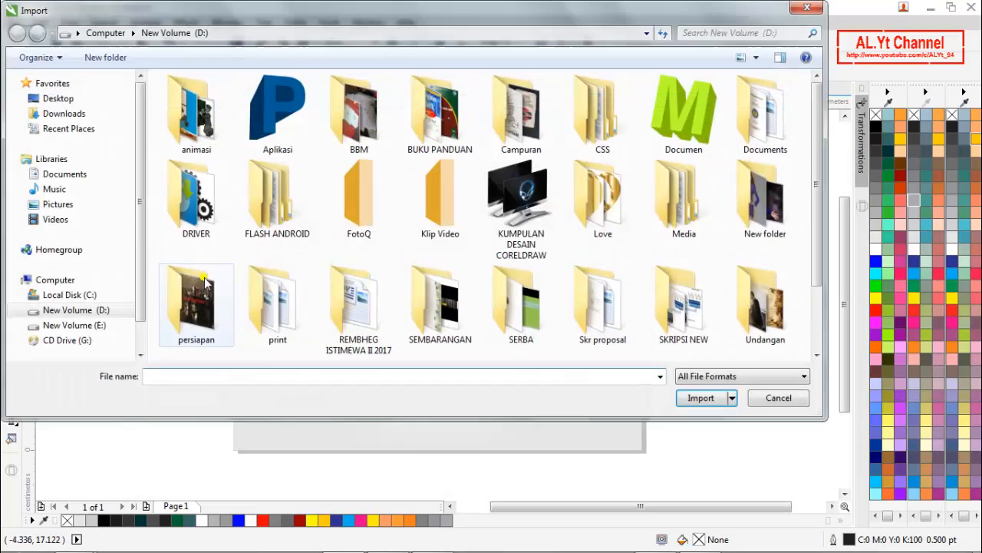
left_click(277, 307)
scroll(278, 306, "down", 1)
left_click(277, 319)
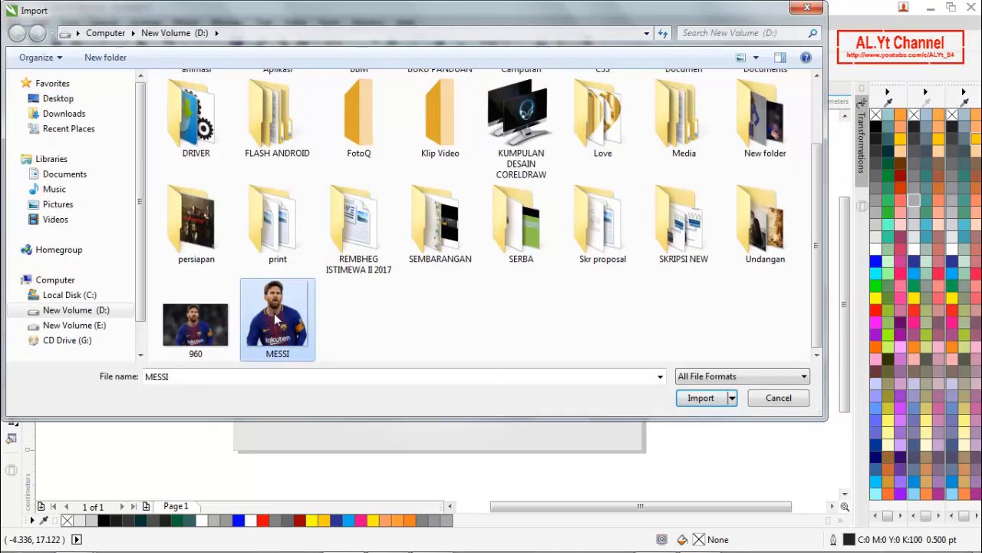
left_click(696, 398)
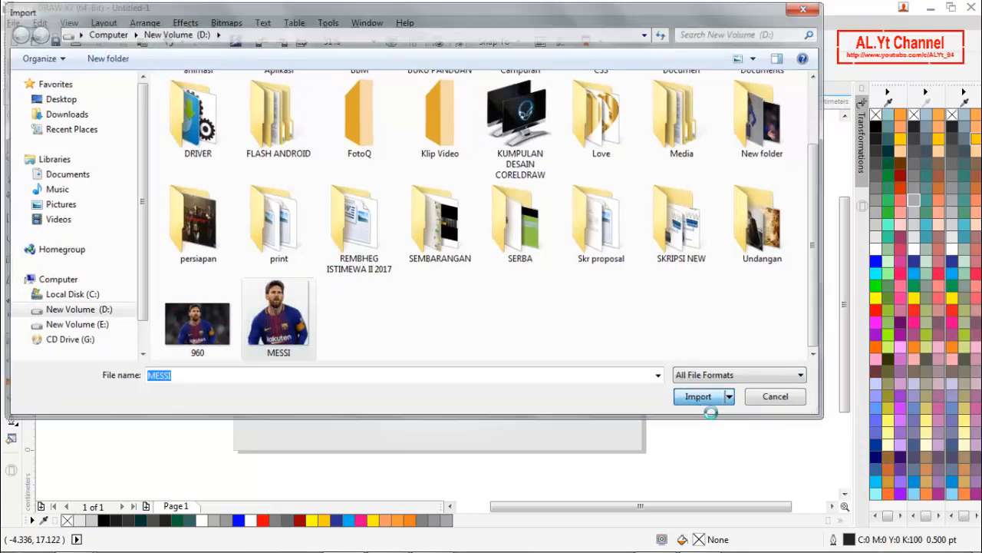
left_click(345, 232)
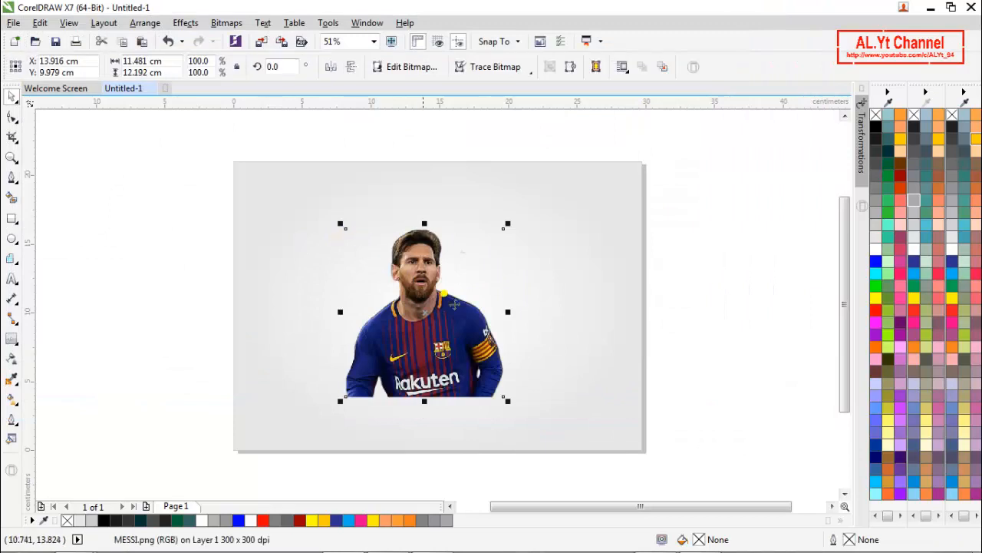
key("p")
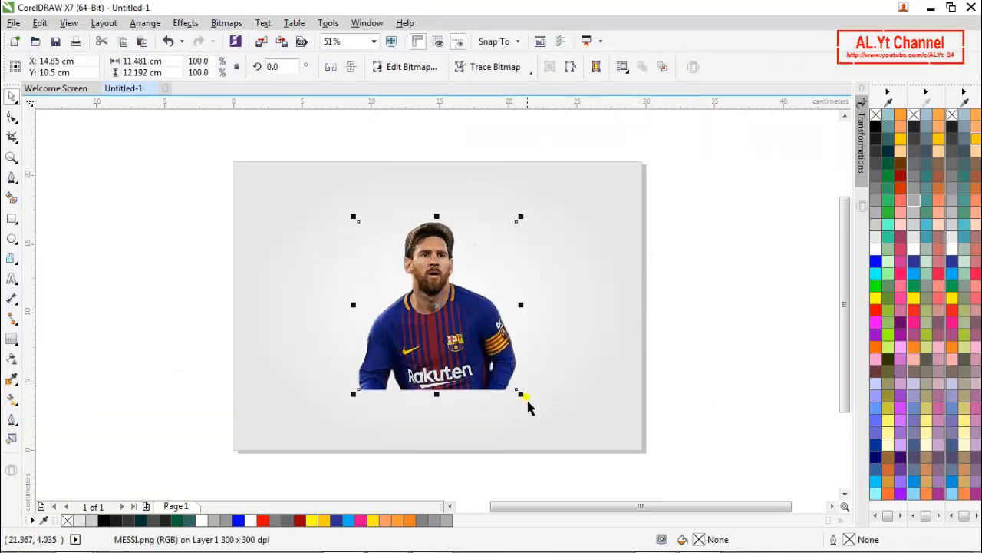
- Copy the player image and paste two duplicates of it in place
right_click(462, 342)
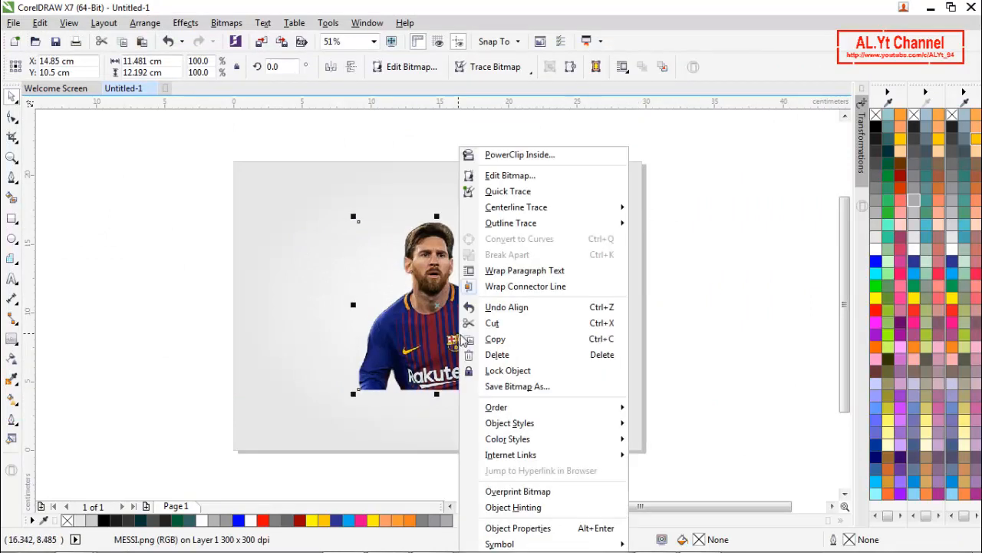
left_click(524, 340)
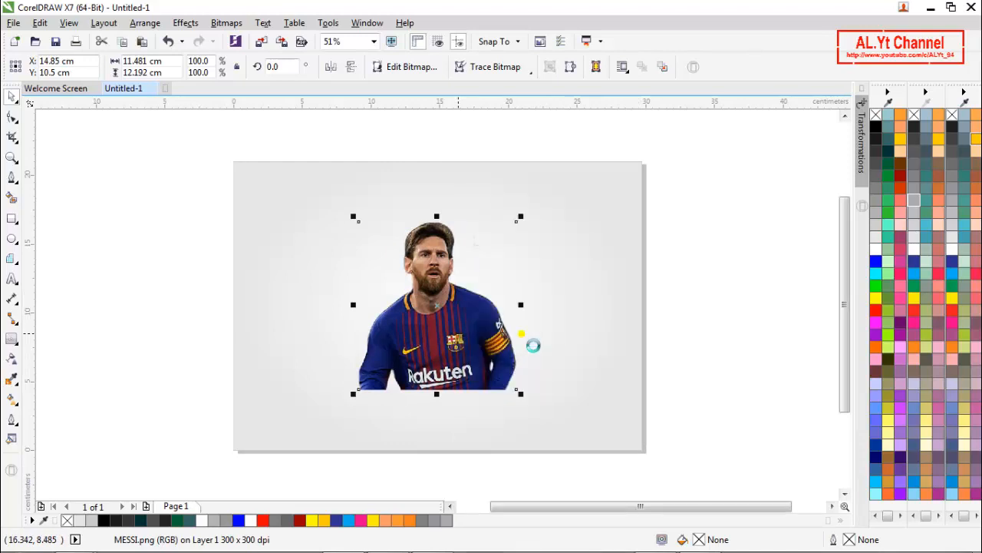
right_click(686, 281)
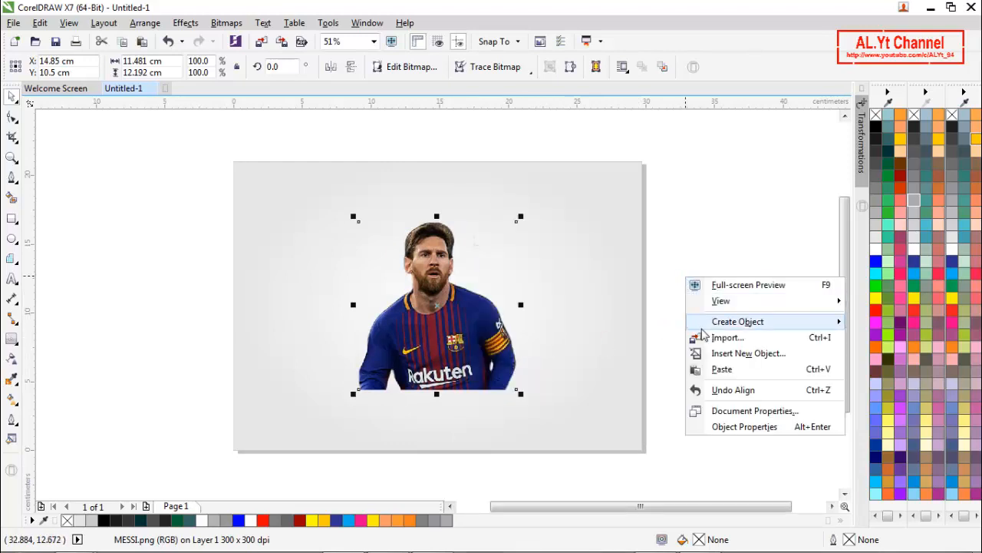
left_click(715, 367)
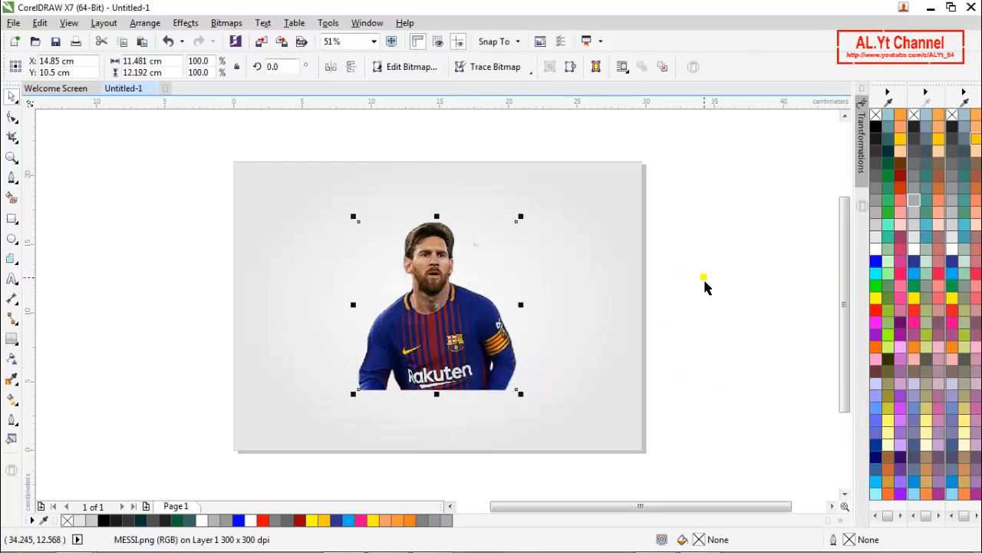
right_click(705, 281)
left_click(739, 371)
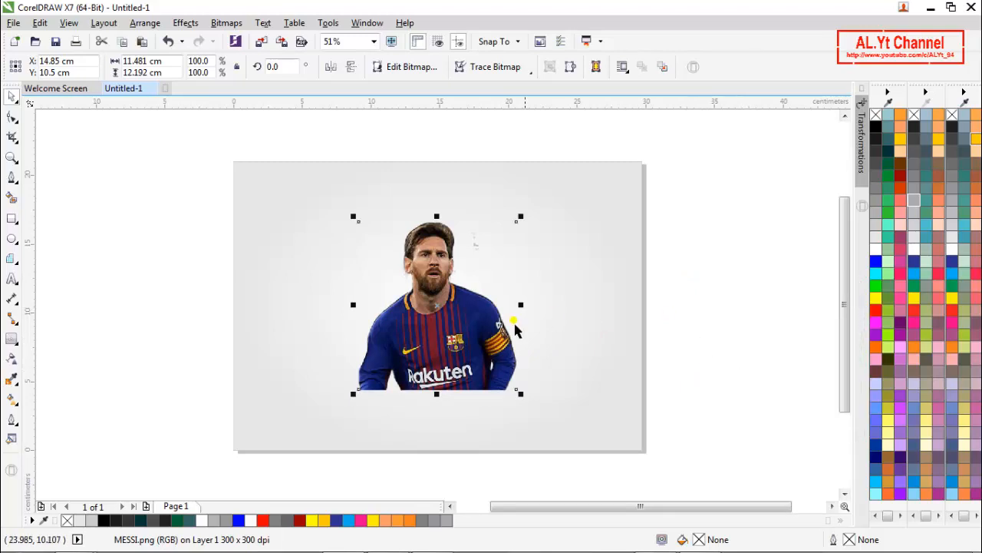
- Move one duplicate to the page's left edge and the other beyond the upper right edge, leaving one image in the centre
left_click_drag(595, 345, 706, 345)
left_click_drag(478, 345, 238, 355)
left_click(168, 194)
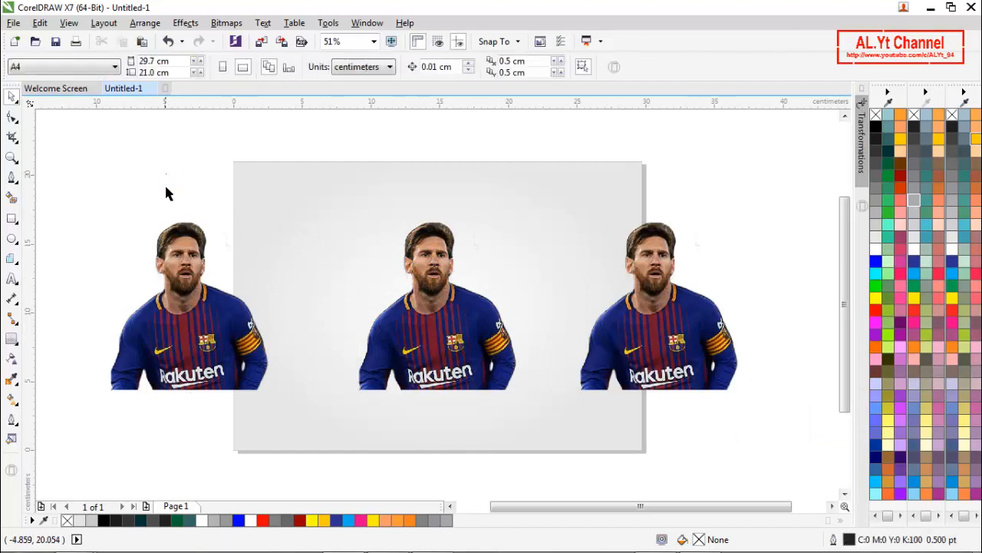
left_click(466, 332)
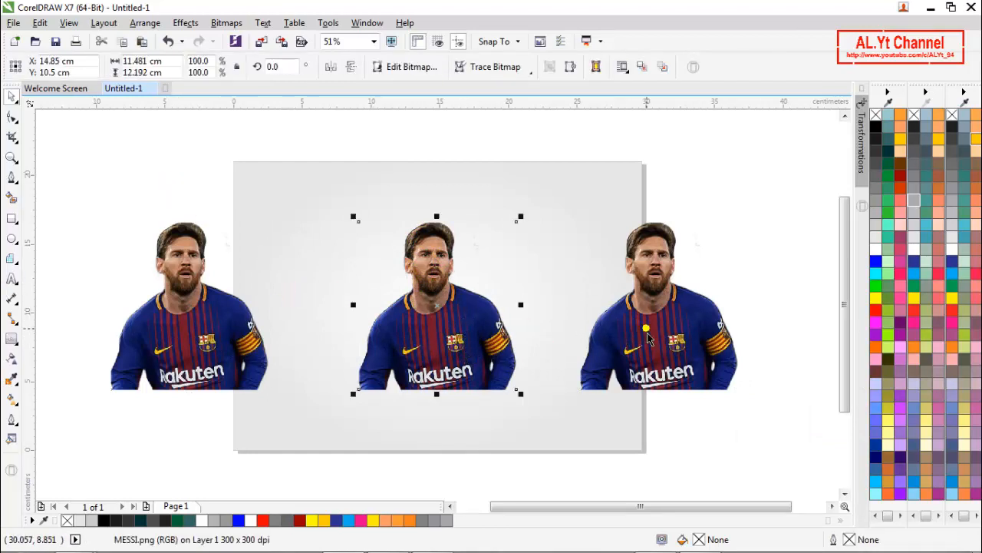
left_click_drag(652, 338, 694, 272)
left_click(713, 373)
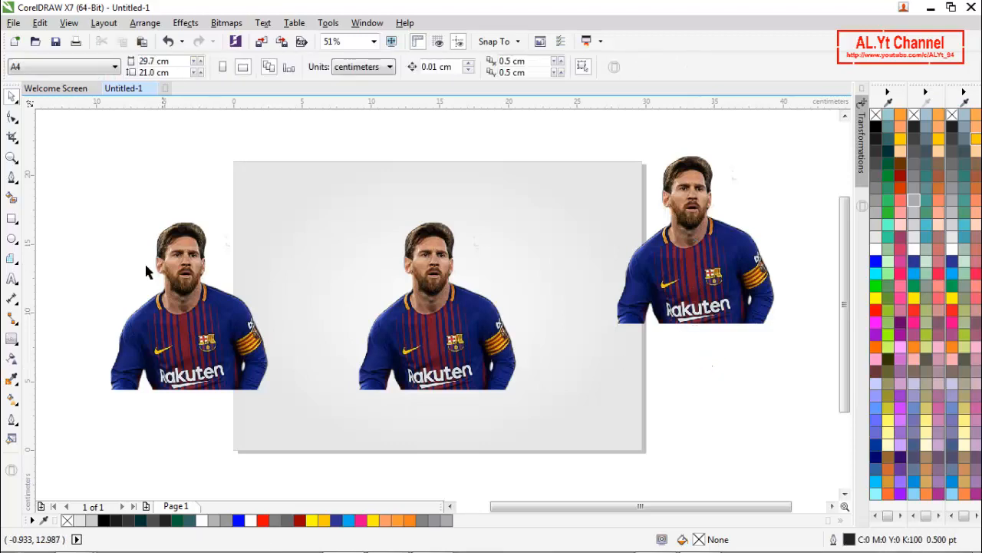
- Draw a 20 × 20 graph paper grid about 15.65 cm square over the middle image and centre it on the page
left_click(10, 261)
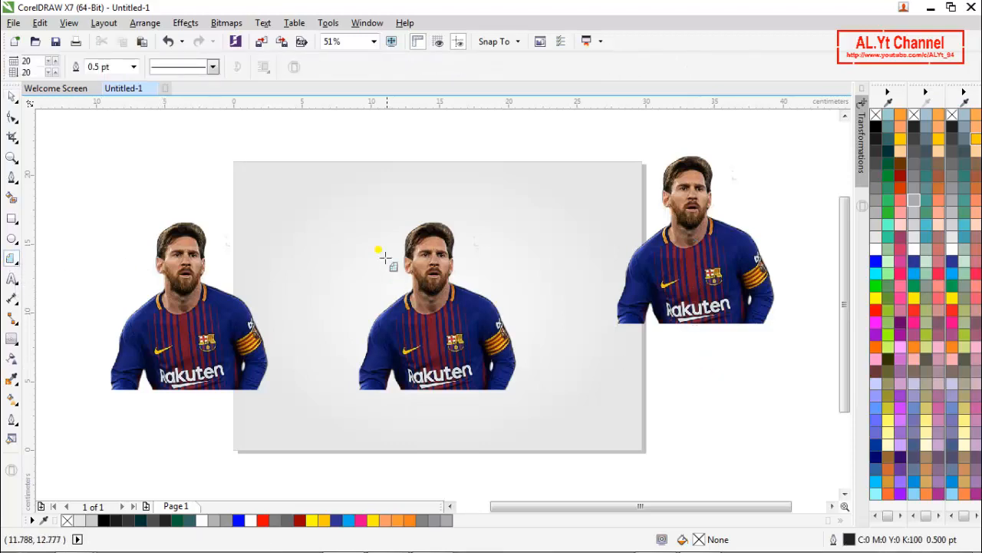
left_click_drag(317, 201, 530, 418)
key("space")
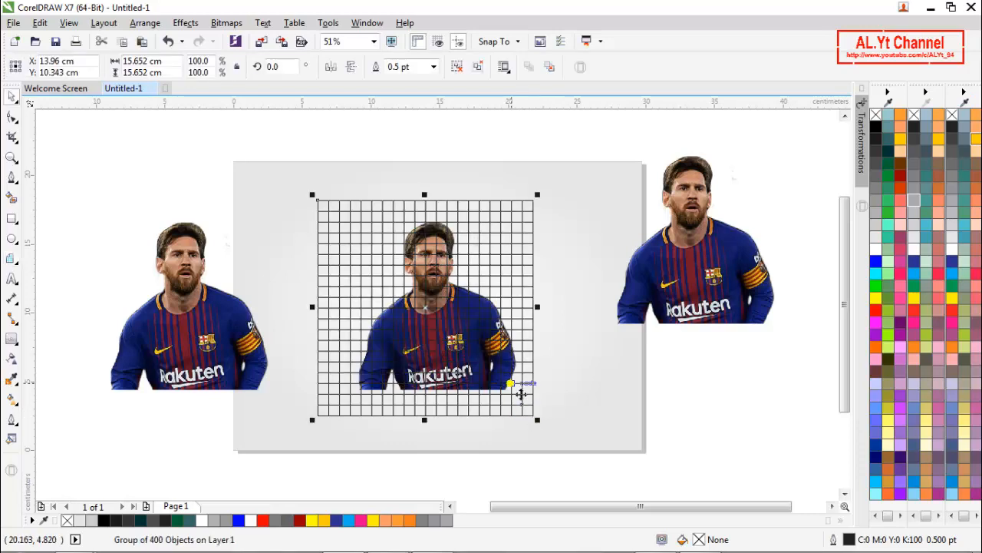
key("p")
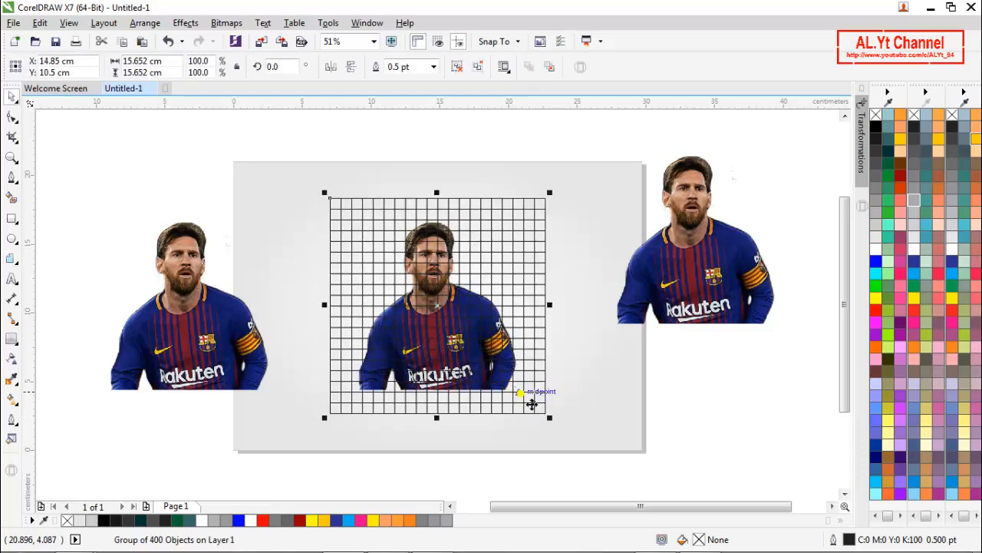
right_click(531, 403)
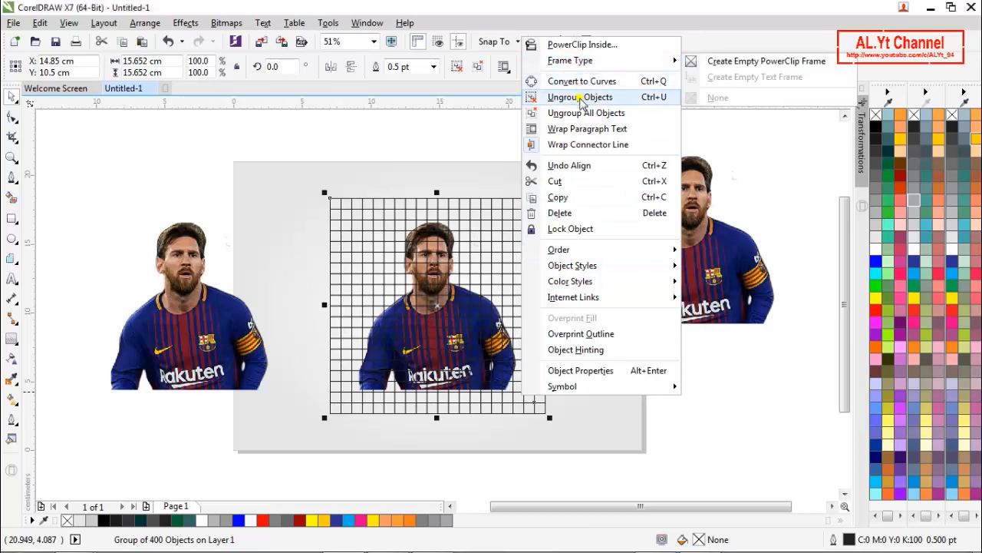
mouse_move(571, 252)
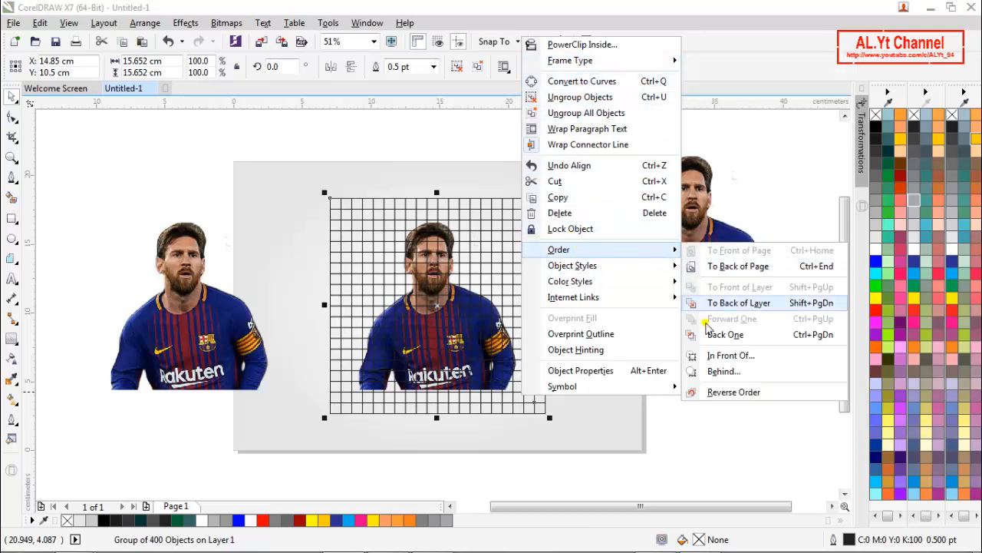
left_click(709, 359)
left_click(604, 403)
left_click(702, 366)
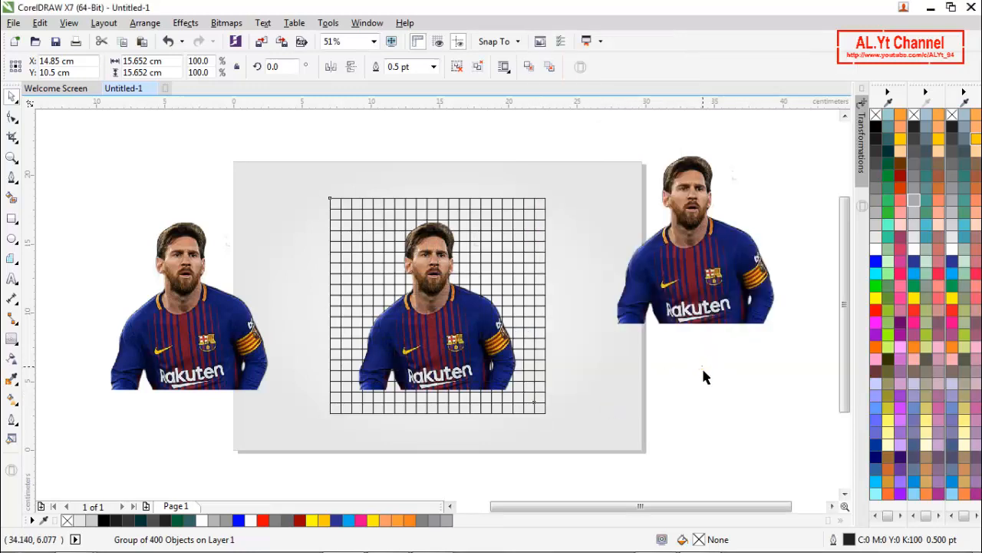
- PowerClip the middle player image inside the 20 × 20 grid
scroll(429, 307, "up", 2)
left_click(428, 307)
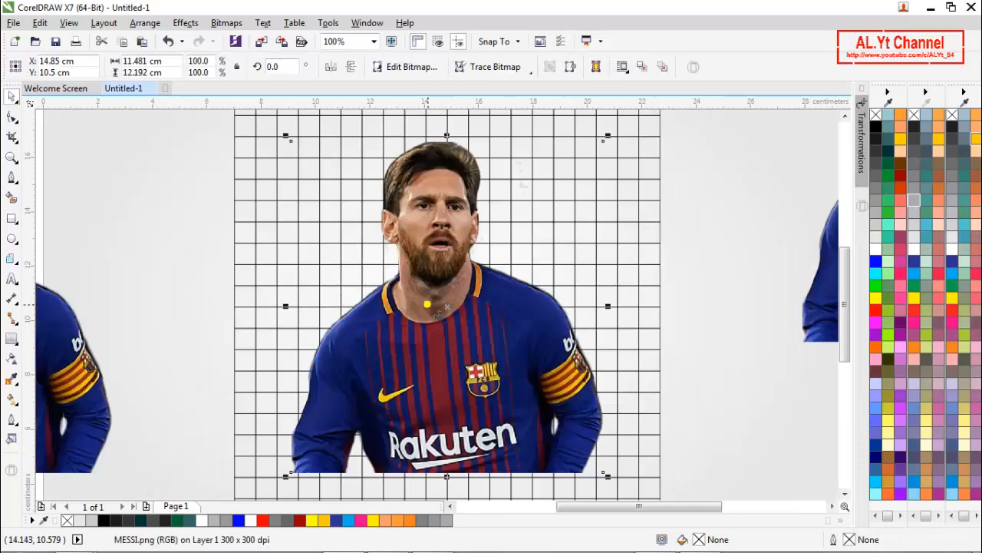
right_click(428, 307)
left_click(489, 156)
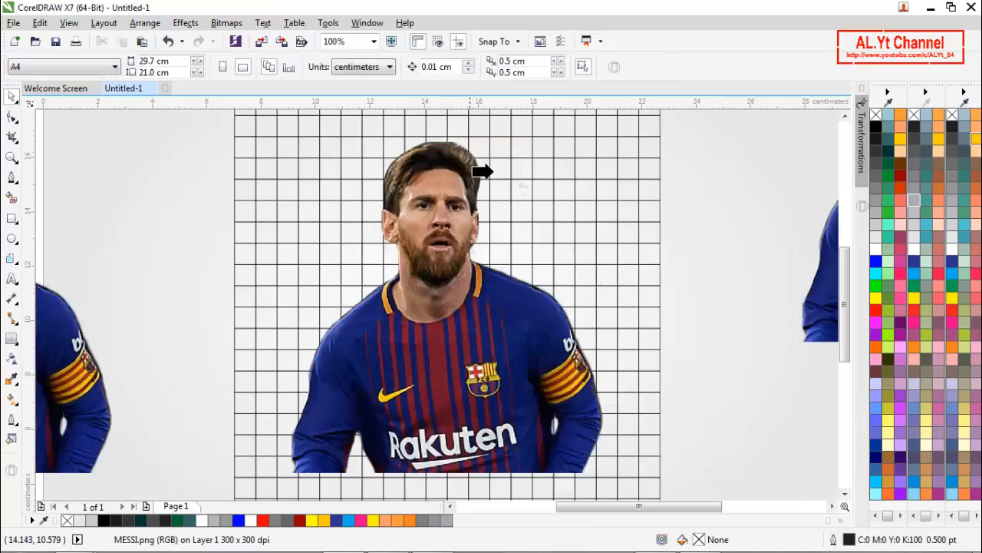
left_click(651, 245)
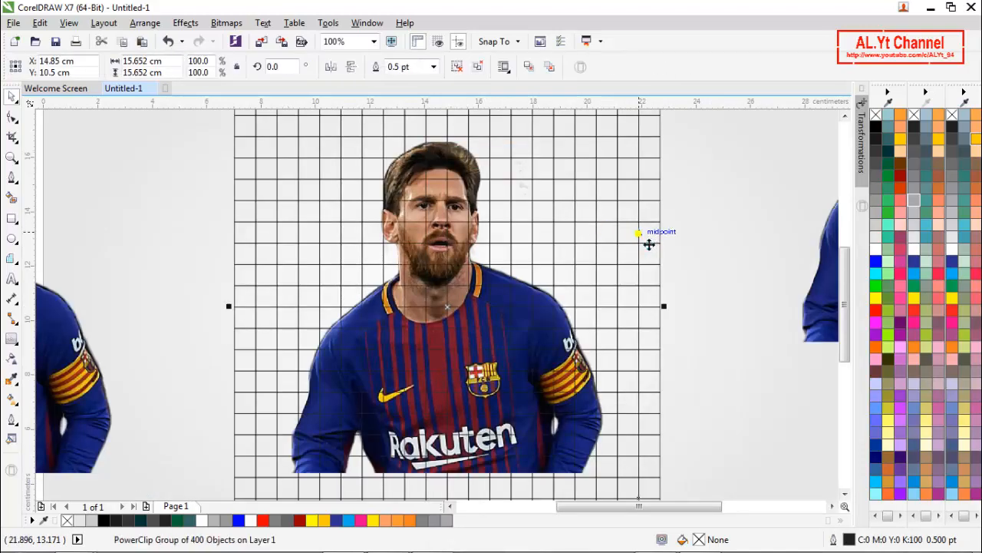
- Ungroup the PowerClipped grid into its individual square cells and clear the selection
scroll(502, 228, "down", 2)
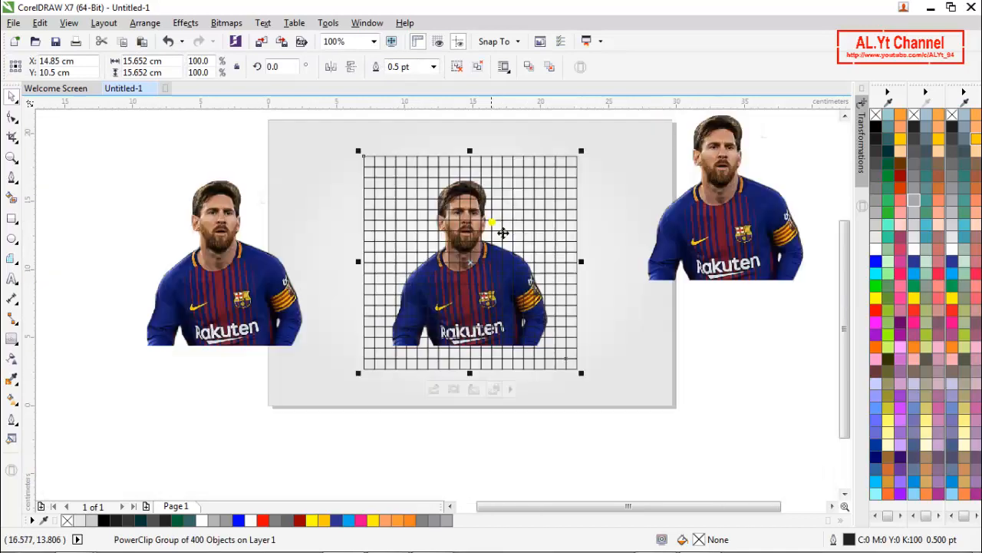
left_click(457, 69)
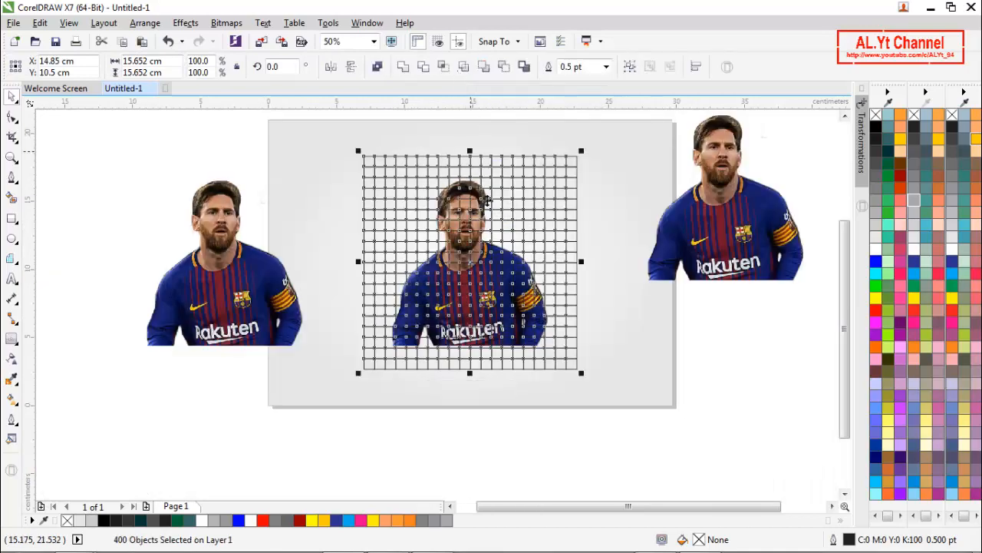
left_click(508, 440)
- Delete the block of empty grid cells to the right of the head, above the shoulder
scroll(526, 206, "up", 2)
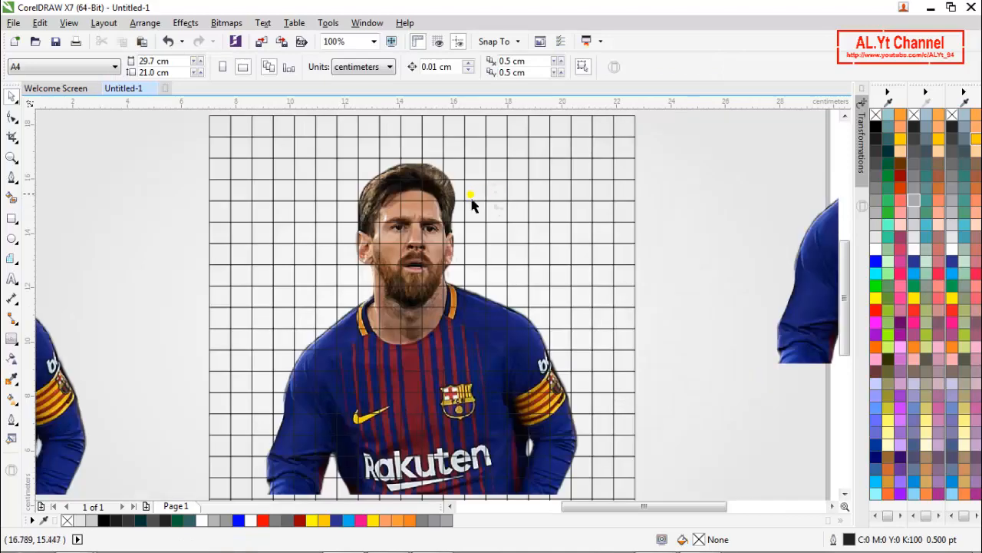
scroll(571, 207, "down", 2)
left_click_drag(593, 143, 463, 244)
key("Delete")
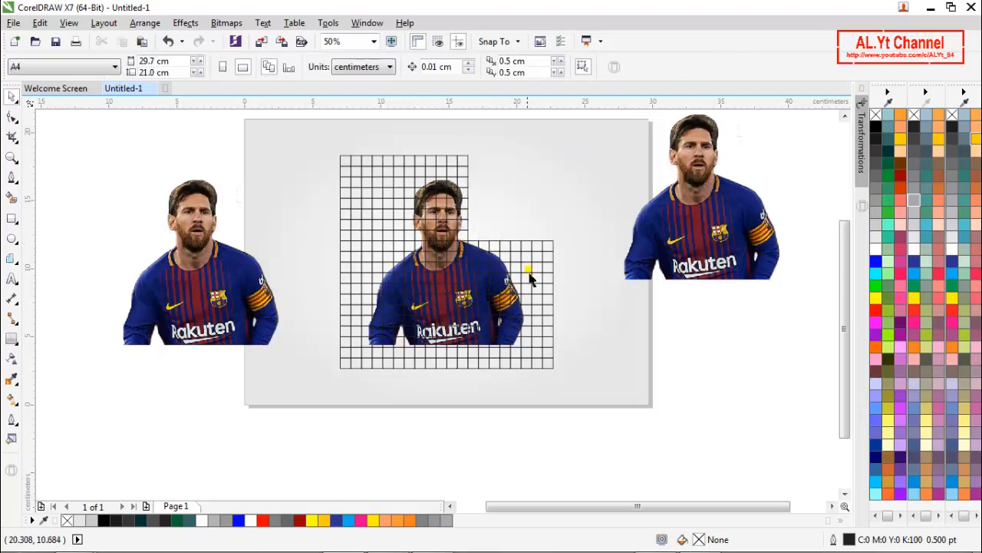
scroll(507, 261, "up", 2)
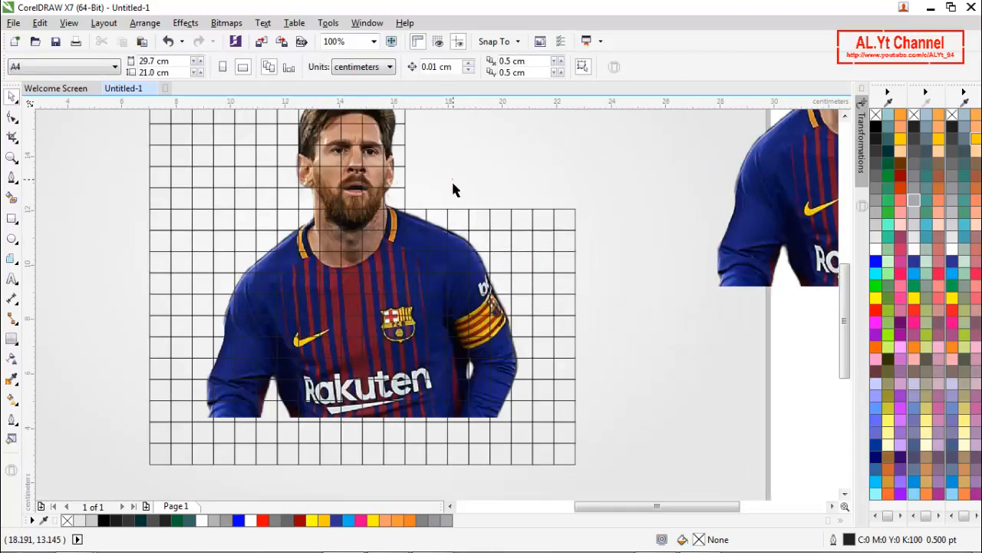
left_click_drag(453, 179, 608, 267)
key("Delete")
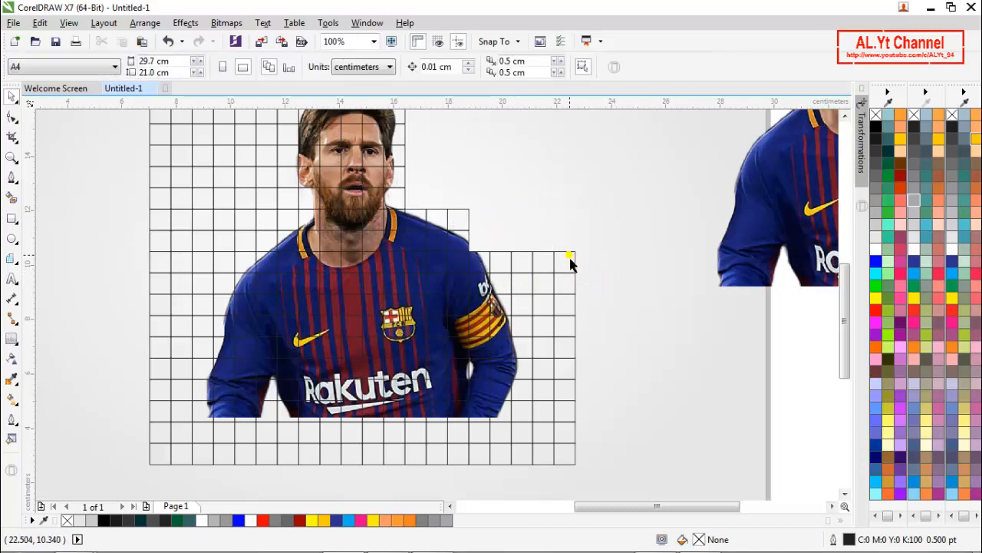
key("ctrl+z")
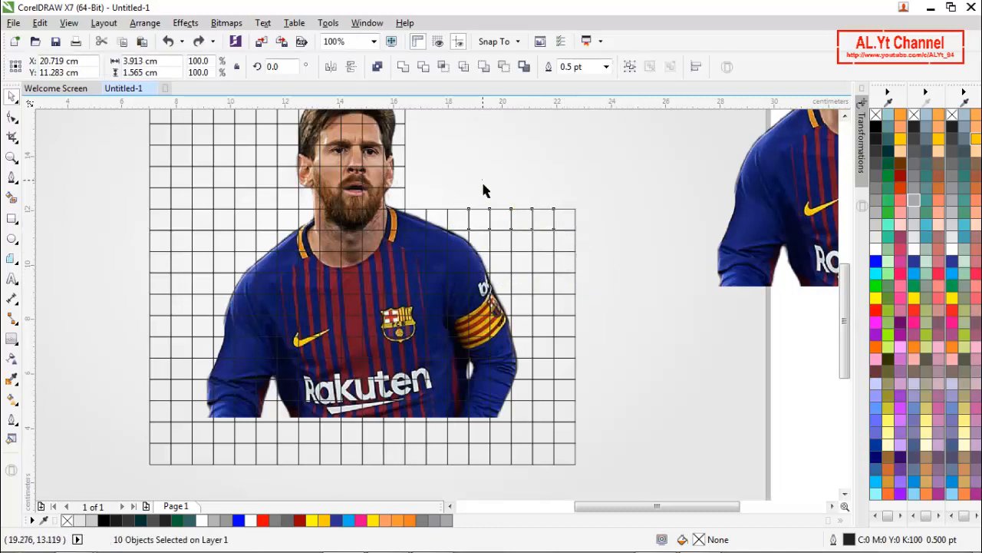
- Delete the empty grid cells to the right of the shoulder and arm, down to the grid's bottom edge
left_click_drag(577, 267, 594, 280)
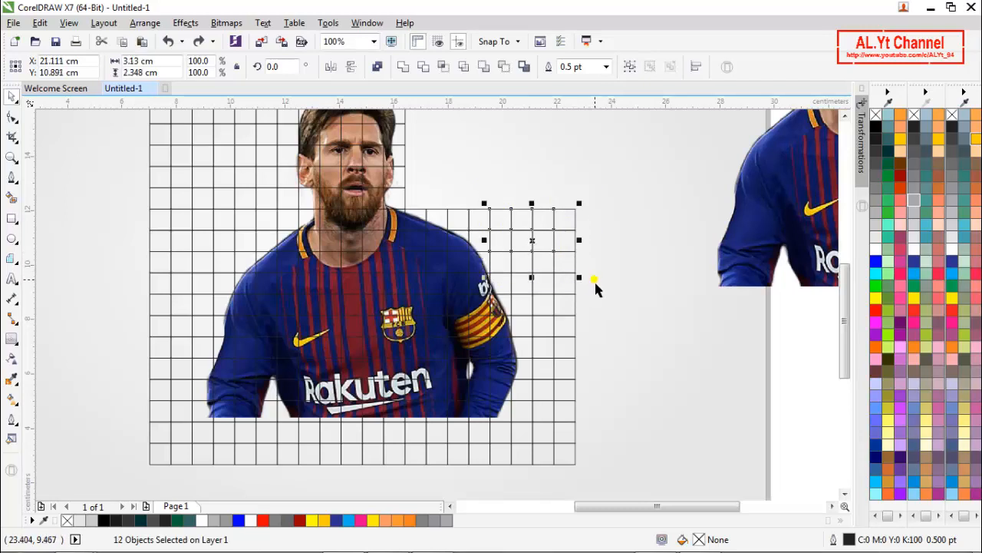
key("Delete")
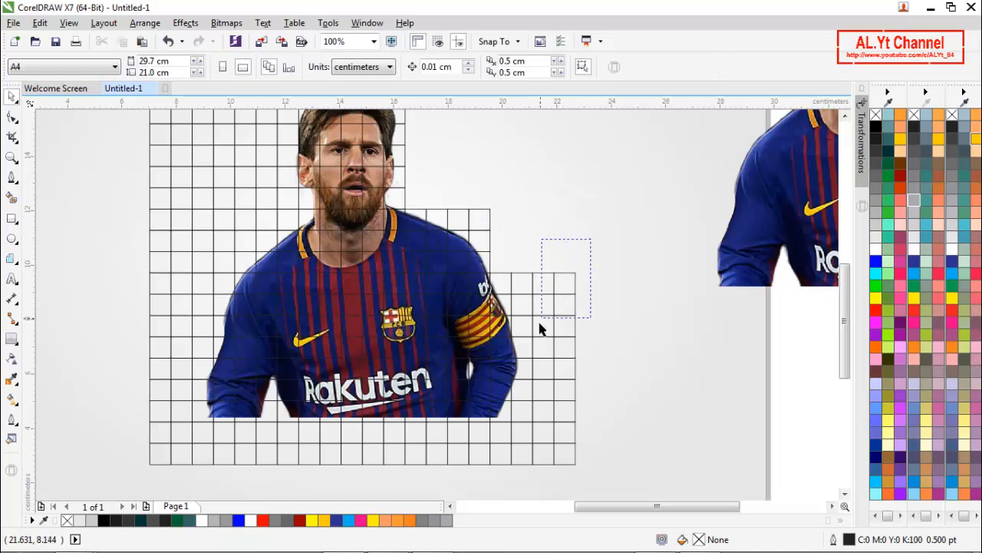
left_click_drag(539, 328, 499, 332)
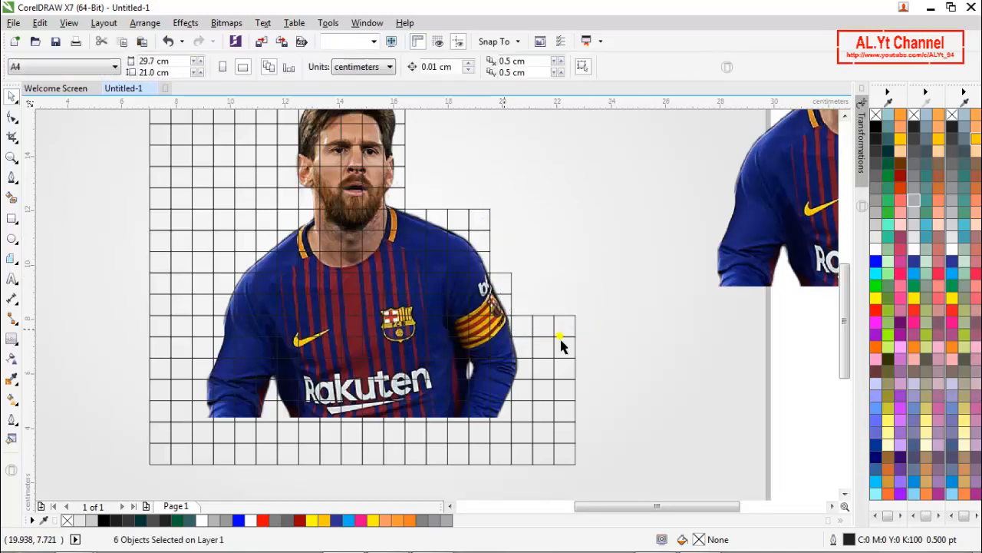
left_click(617, 310)
left_click_drag(541, 364, 522, 358)
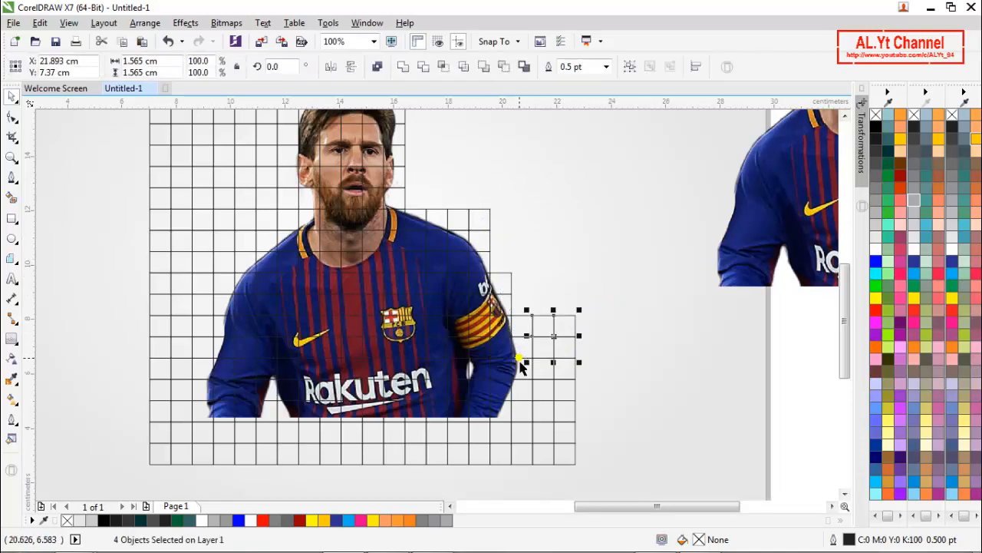
key("Delete")
left_click_drag(521, 459, 520, 475)
key("Delete")
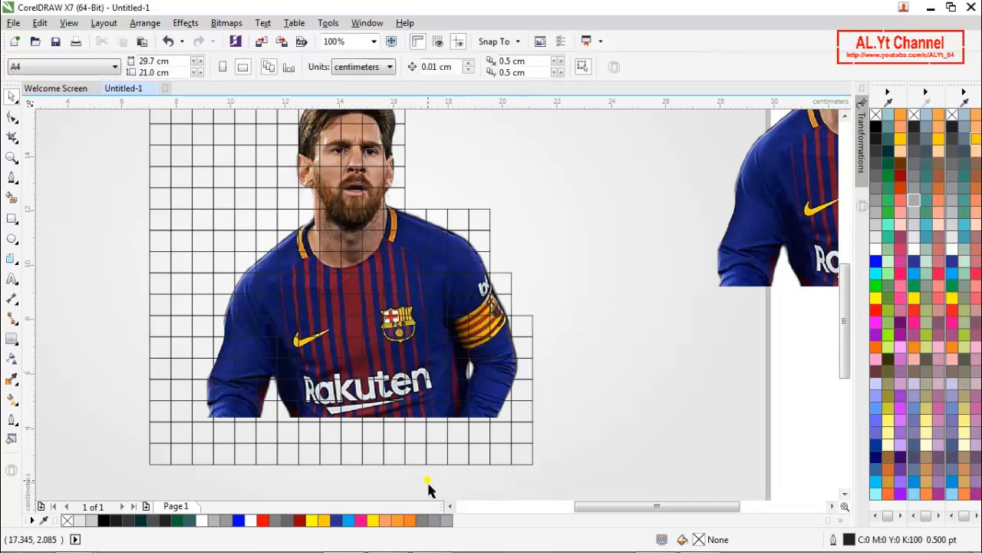
- Delete the empty grid cells at the lower right corner and the remaining full rows below the player image
left_click_drag(500, 471, 496, 471)
key("Delete")
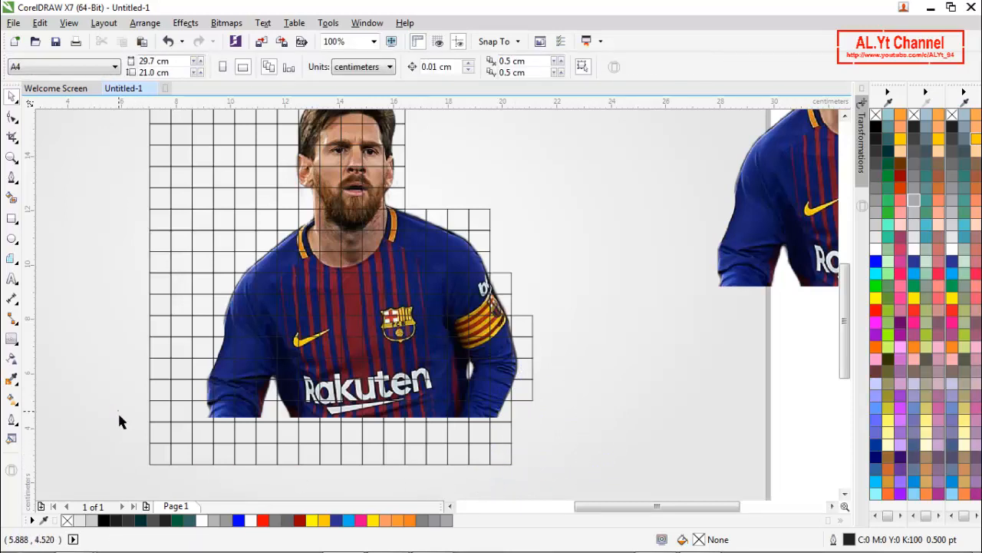
scroll(119, 358, "down", 2)
left_click_drag(119, 358, 590, 465)
key("Delete")
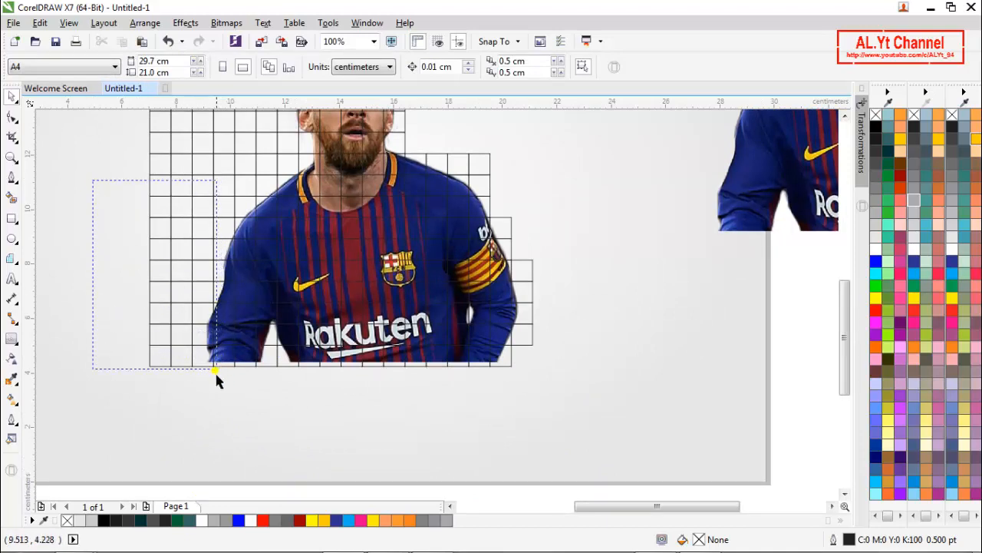
- Delete the empty grid cells to the left of the player's left-side arm and shoulder, following the body outline
left_click_drag(215, 371, 210, 394)
key("Delete")
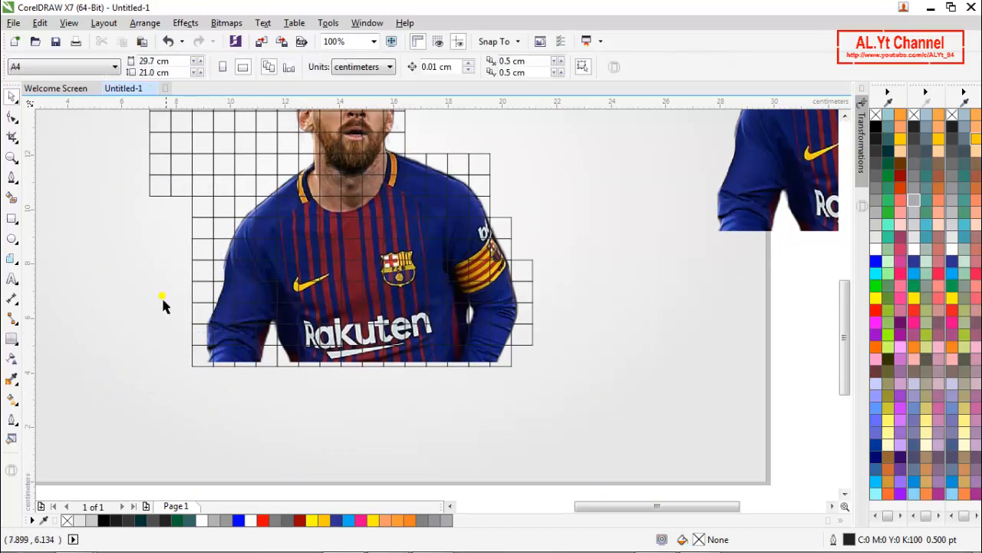
left_click_drag(229, 288, 227, 319)
key("Delete")
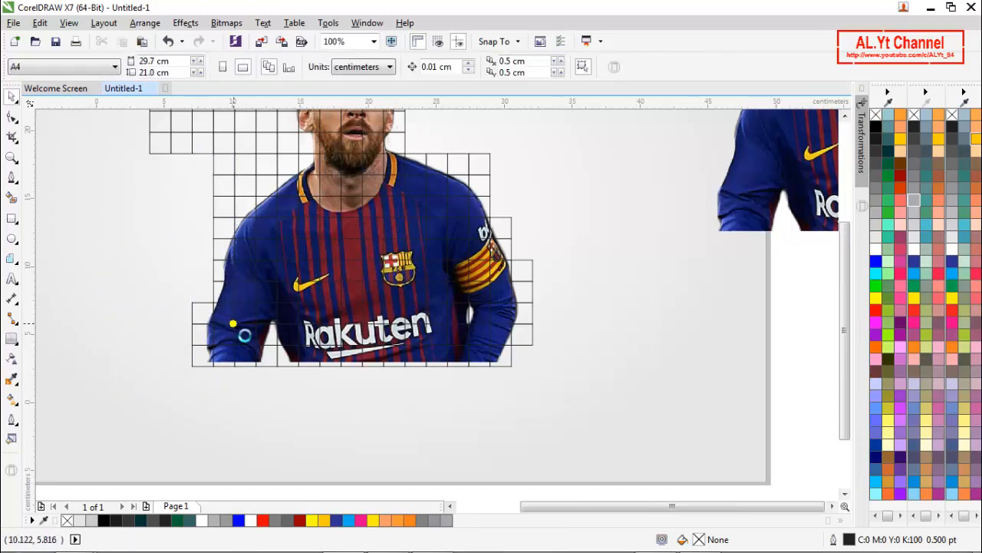
- Delete the empty grid cells to the left of the head and above the left-side shoulder
scroll(233, 323, "down", 2)
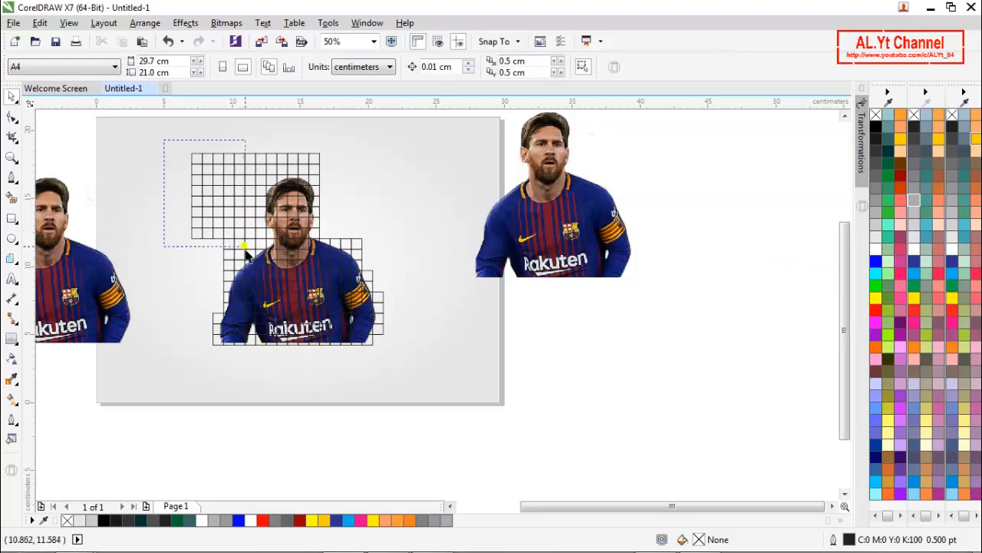
left_click_drag(244, 248, 252, 264)
key("Delete")
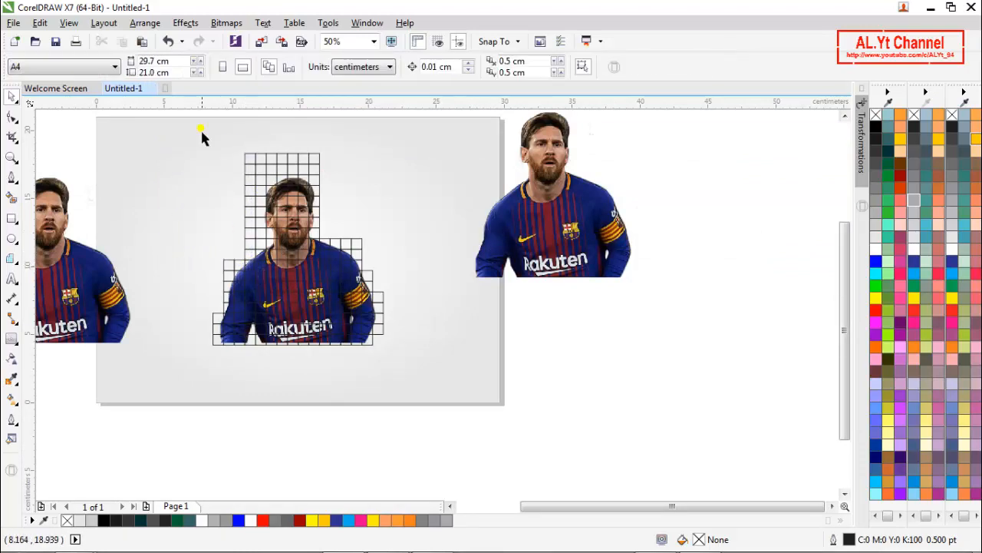
left_click_drag(267, 203, 273, 195)
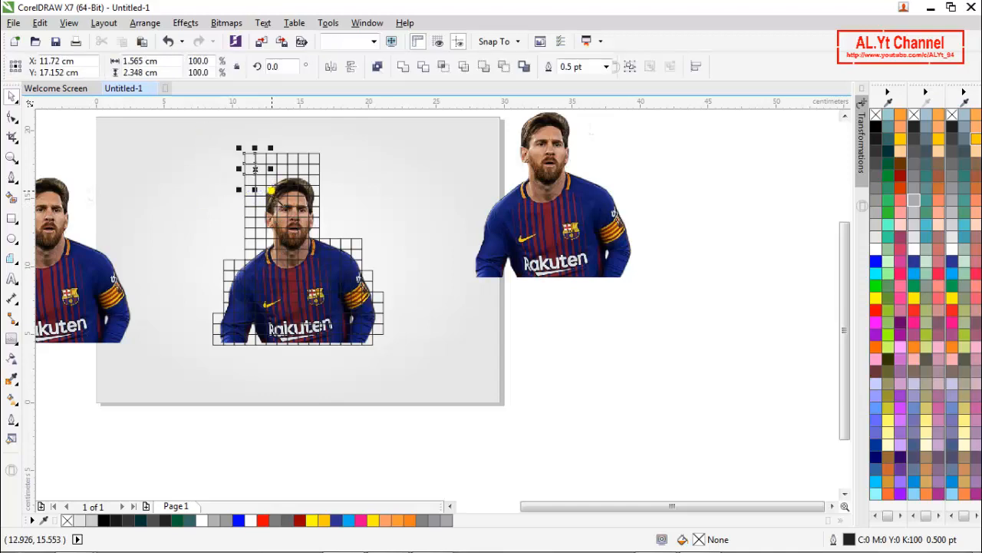
key("Delete")
left_click_drag(227, 166, 273, 268)
key("Delete")
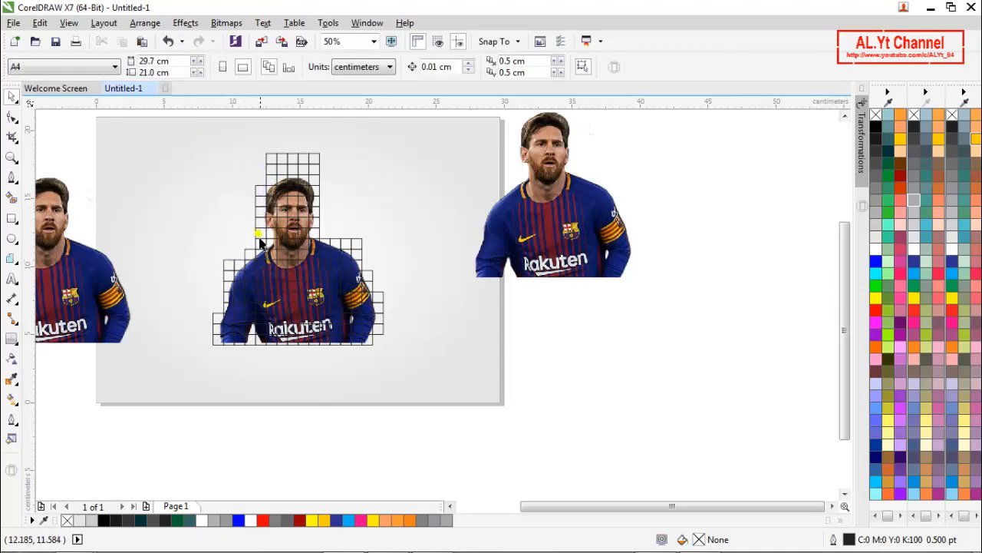
- Delete the two empty rows above the head and the stray cells beside the neck, right-side shoulder and right-side elbow
left_click_drag(326, 181, 331, 183)
key("Delete")
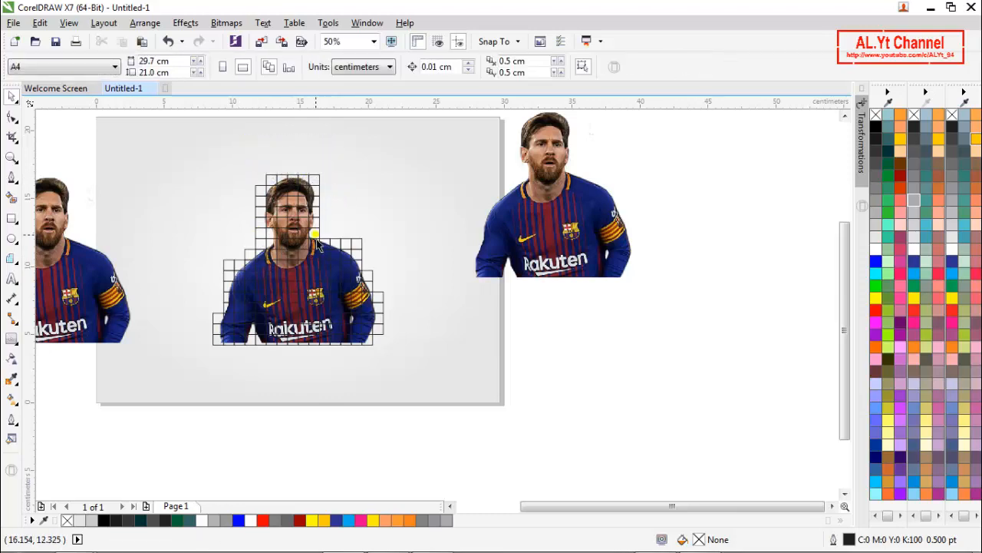
left_click(261, 238)
key("Delete")
left_click(360, 246)
key("Delete")
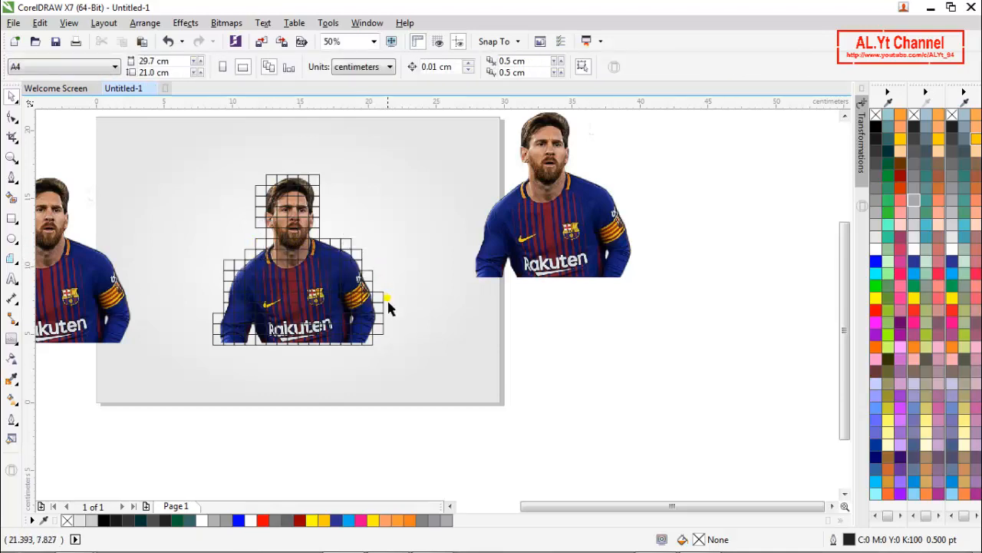
left_click(378, 296)
key("Delete")
- Delete the empty grid cells at the corner of the left-side shoulder and beside the hair on the left
scroll(384, 323, "up", 2)
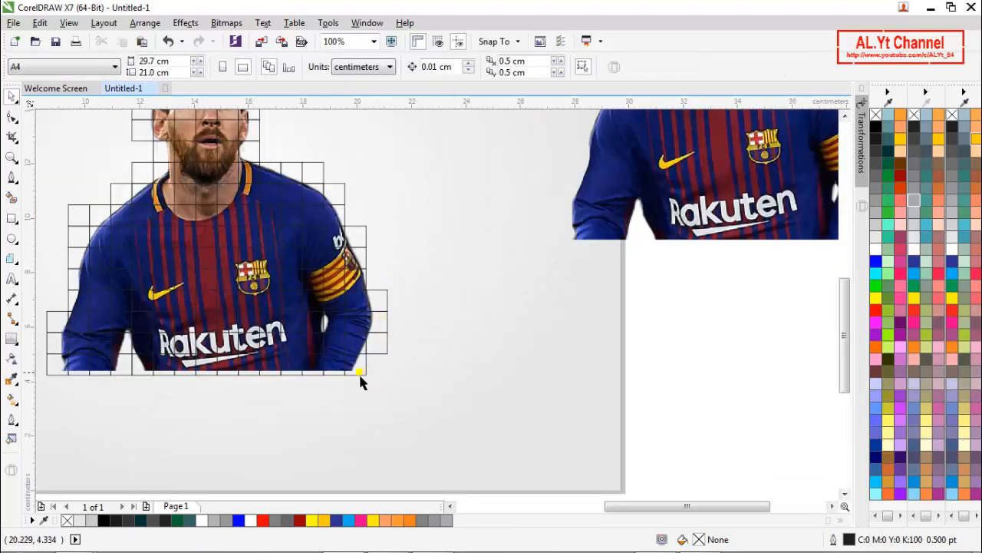
scroll(418, 334, "down", 2)
scroll(254, 292, "up", 2)
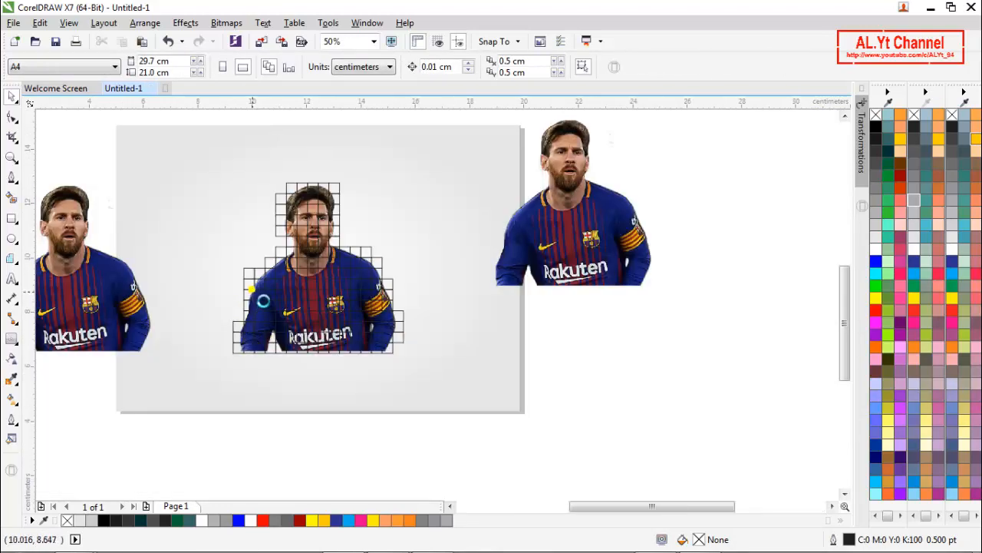
left_click(243, 254)
key("Delete")
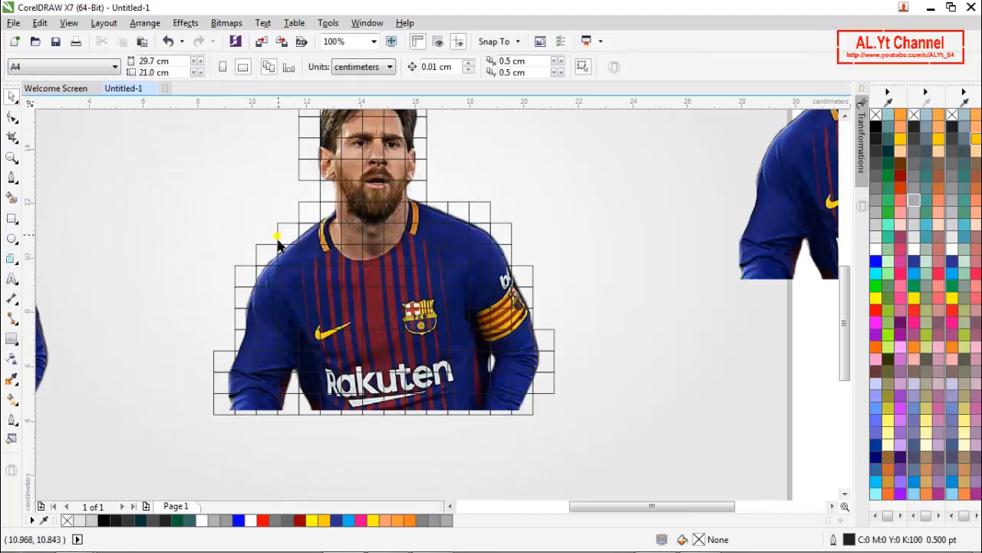
scroll(282, 234, "down", 2)
scroll(292, 178, "up", 4)
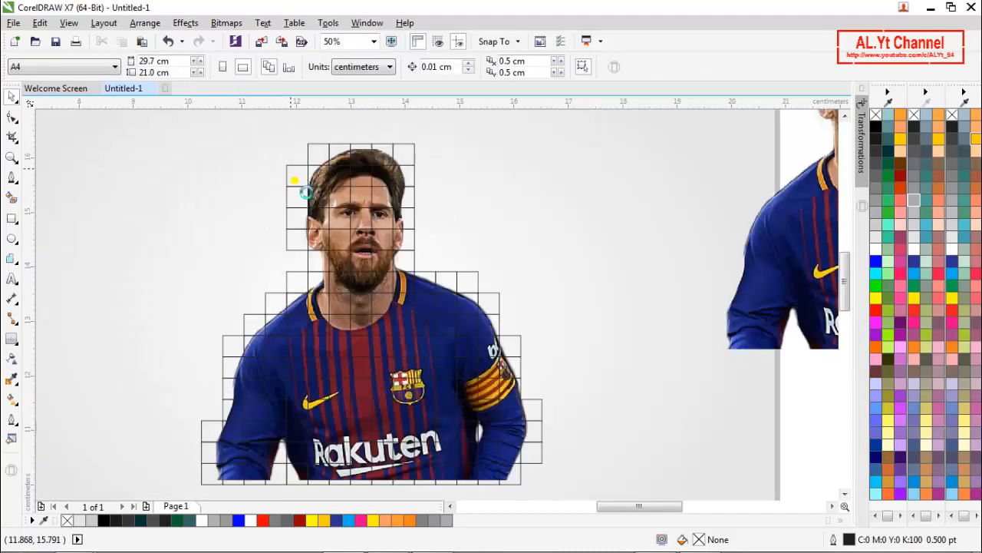
left_click(296, 180)
key("Delete")
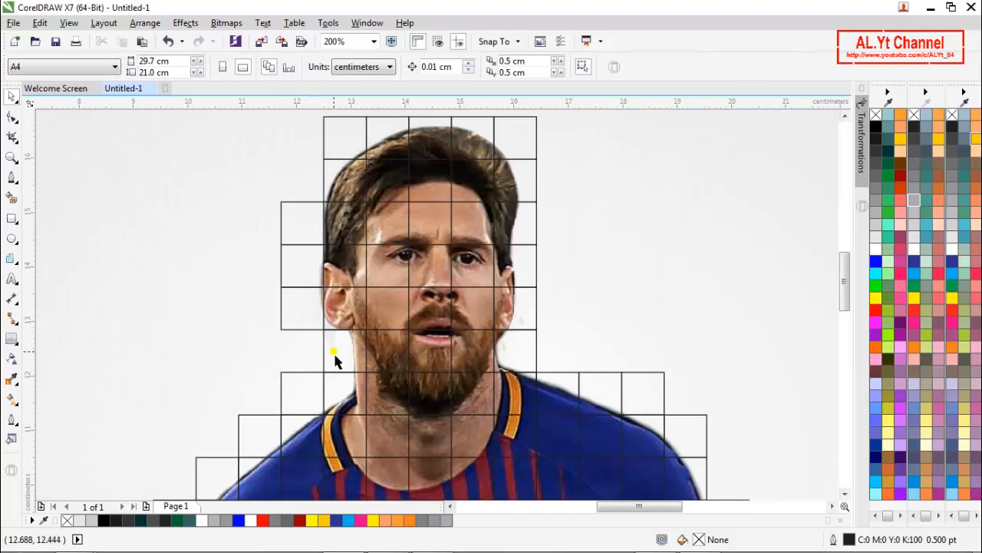
scroll(269, 333, "down", 2)
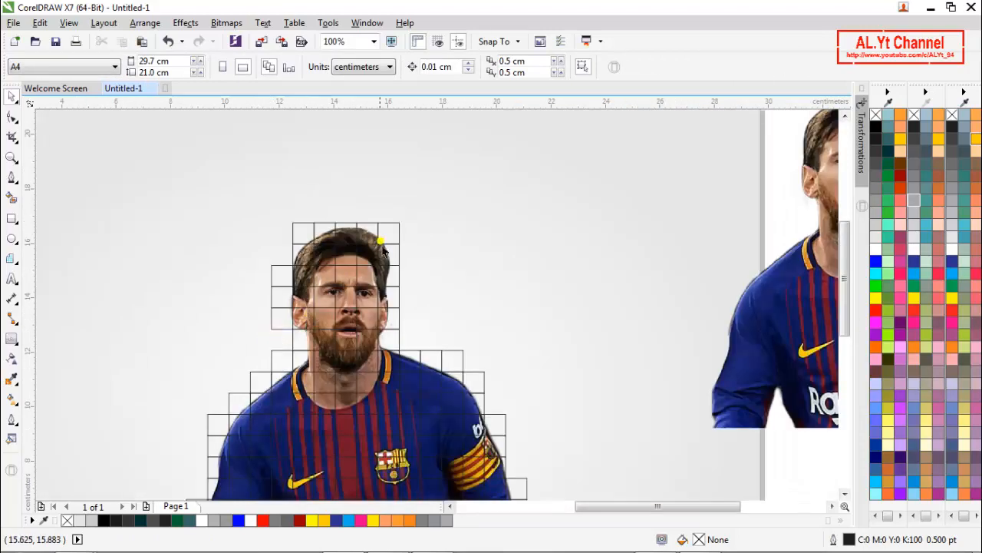
scroll(435, 230, "down", 2)
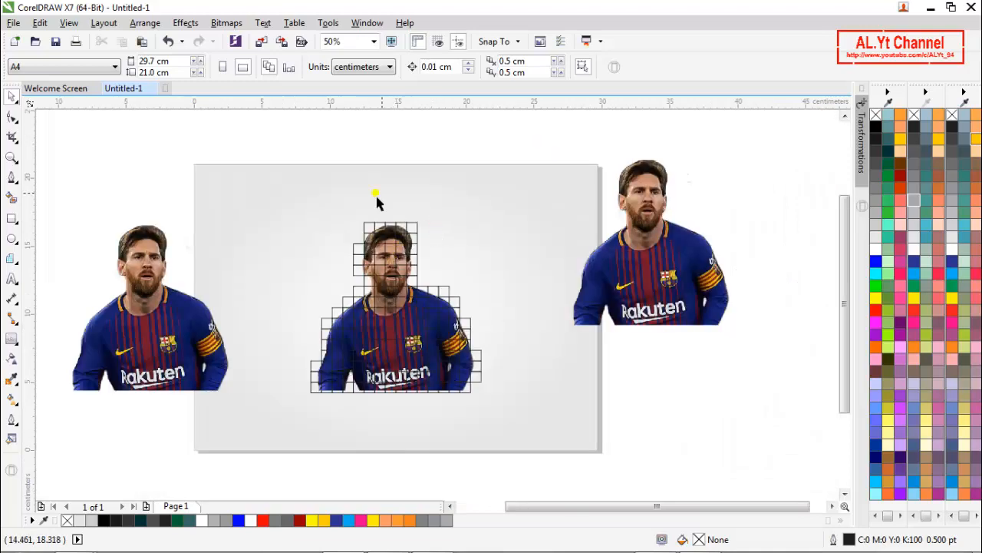
- Remove the outline from all the PowerClipped grid cells of the central player image
left_click_drag(258, 193, 523, 442)
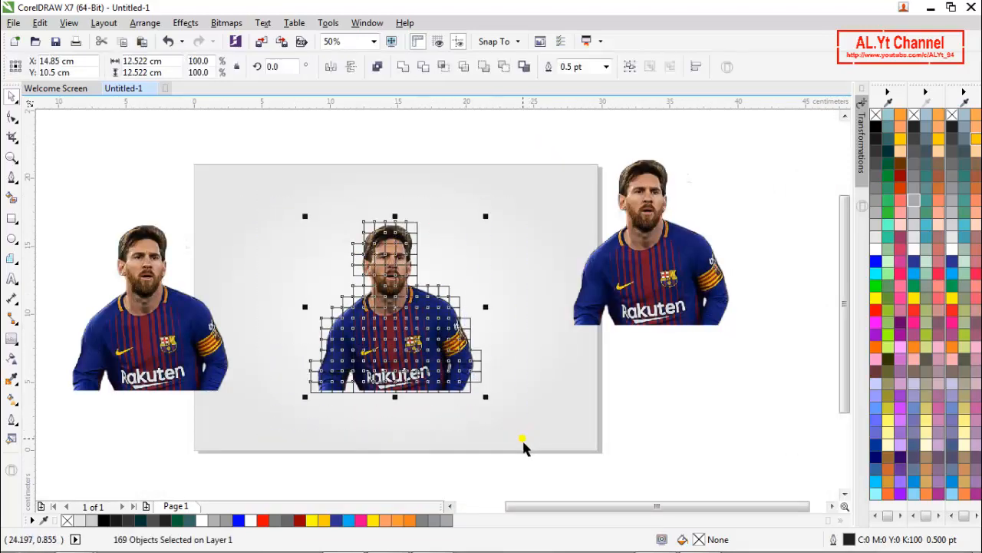
right_click(875, 115)
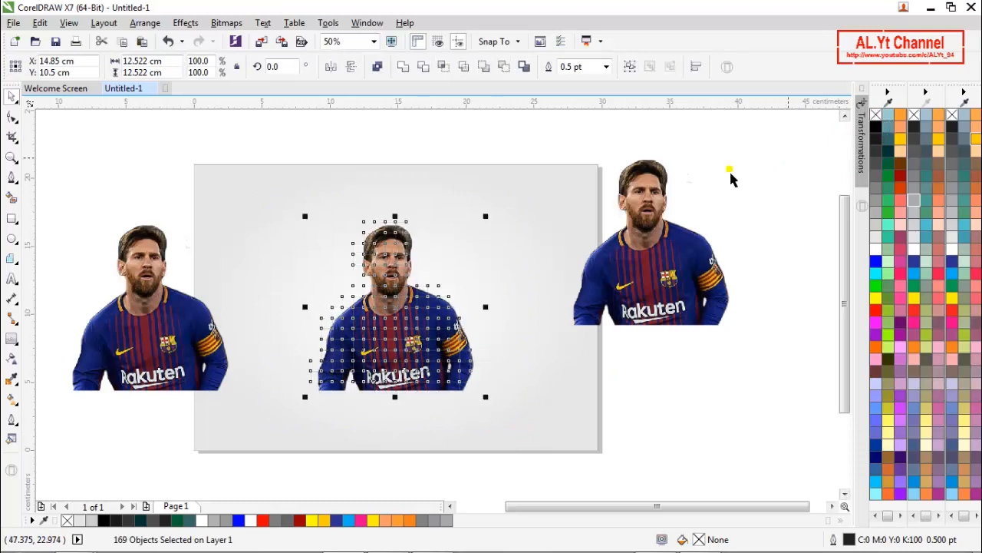
left_click(485, 256)
- Shift individual grid cells at the top of the hair and along the right side of the head slightly outward, leaving narrow gaps
scroll(409, 253, "up", 2)
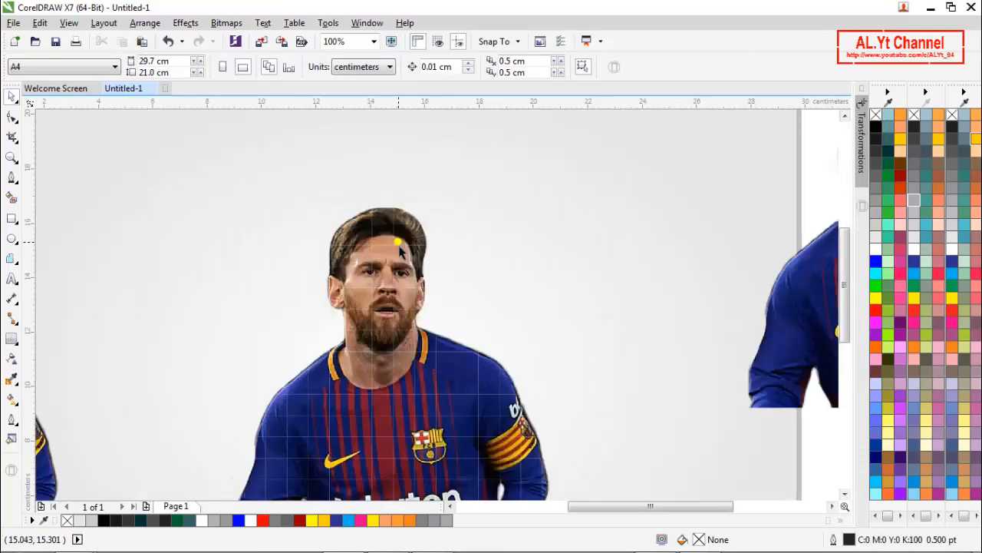
scroll(414, 232, "up", 1)
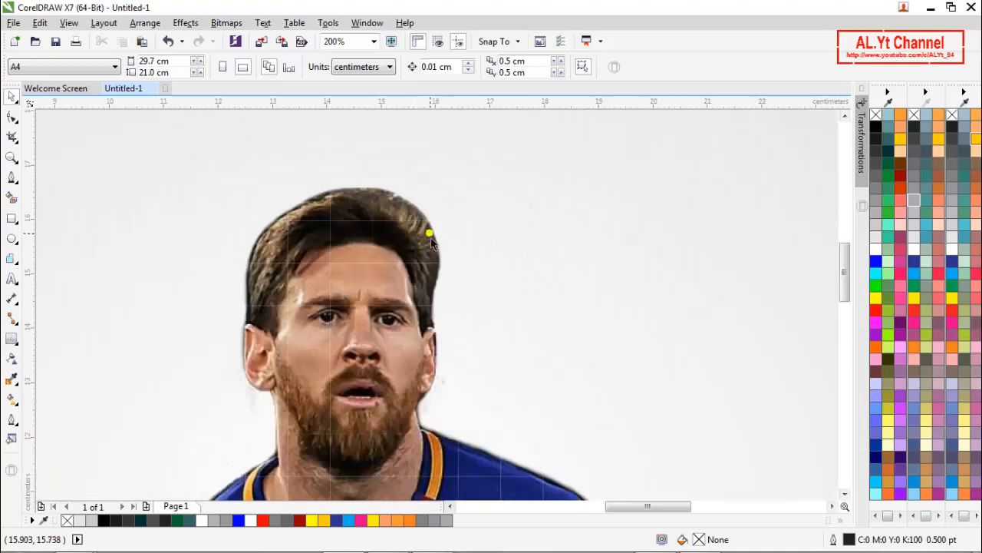
left_click_drag(436, 236, 395, 209)
left_click(401, 213)
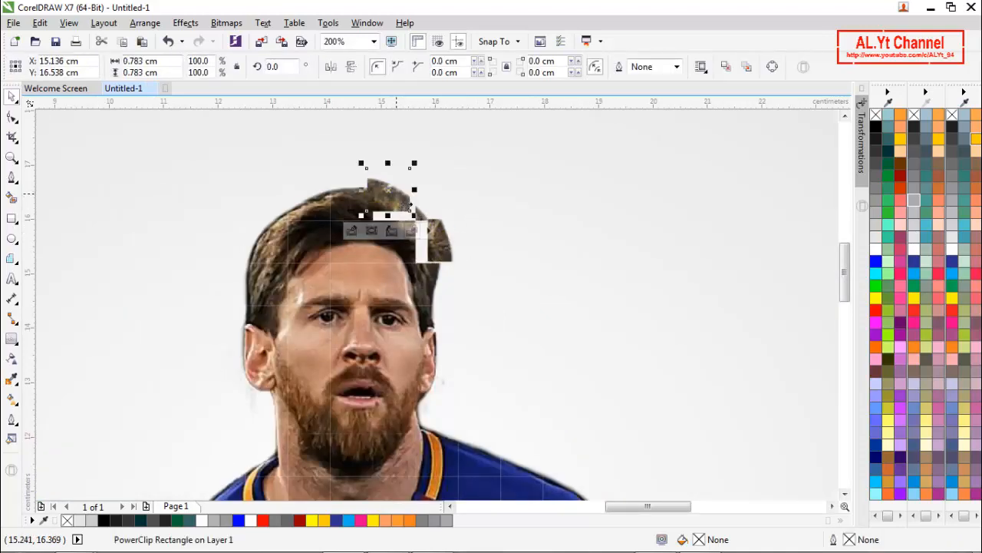
left_click_drag(439, 325, 453, 327)
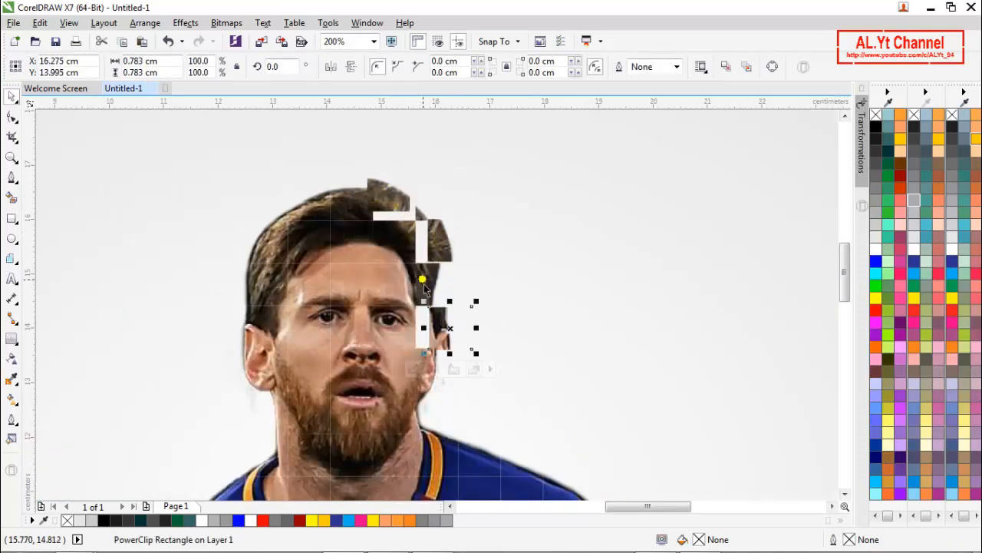
left_click_drag(437, 285, 451, 290)
- Offset the grid cells around the right-side eye, cheek and neck slightly to open gaps in the face
left_click(391, 284)
left_click_drag(392, 290, 441, 401)
mouse_move(423, 368)
left_mouse_down()
mouse_move(431, 370)
mouse_move(408, 370)
left_mouse_up()
left_click_drag(399, 335, 405, 334)
- Nudge the grid cells along the top of the right-side shoulder, from its outer curve to the collar, out of alignment
scroll(416, 303, "down", 1)
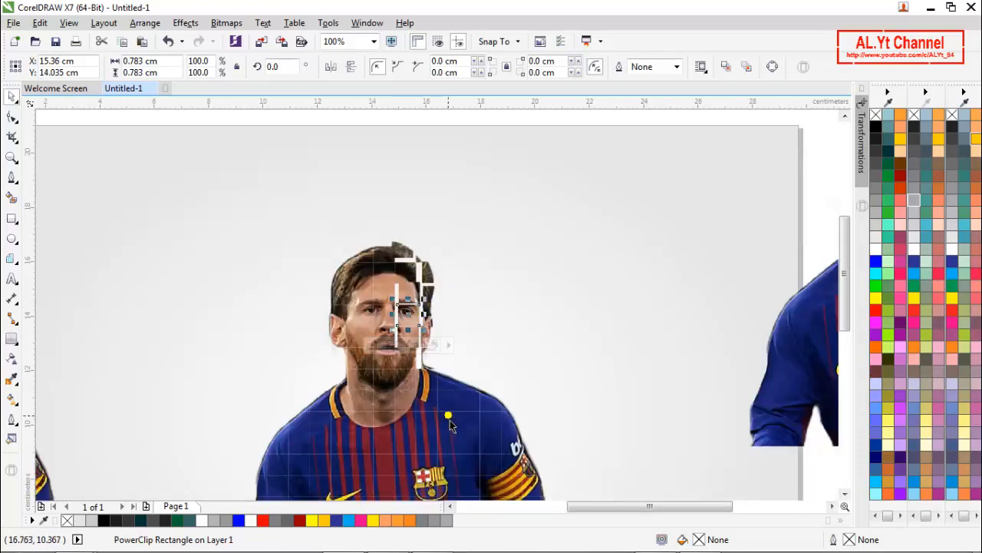
scroll(453, 424, "up", 1)
scroll(585, 434, "up", 1)
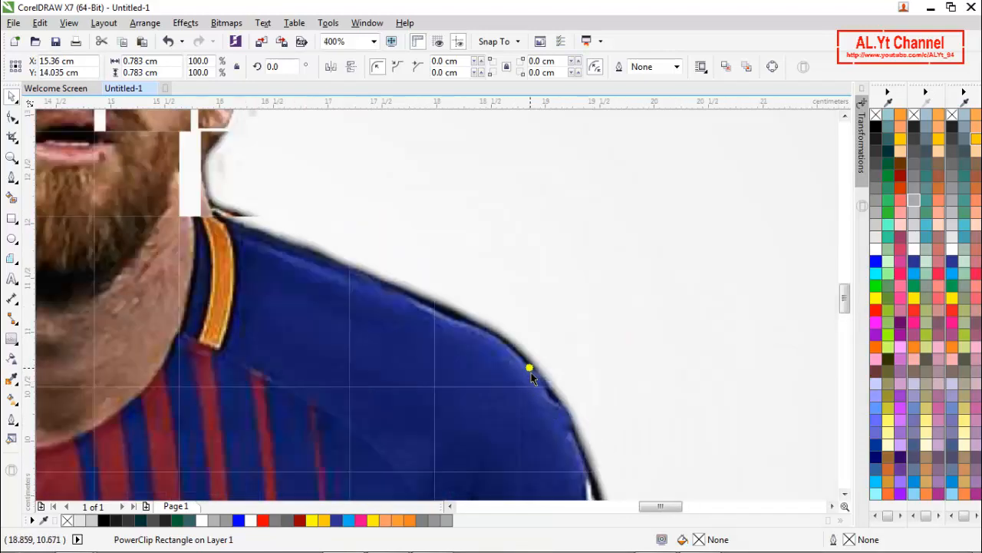
left_click_drag(568, 330, 493, 346)
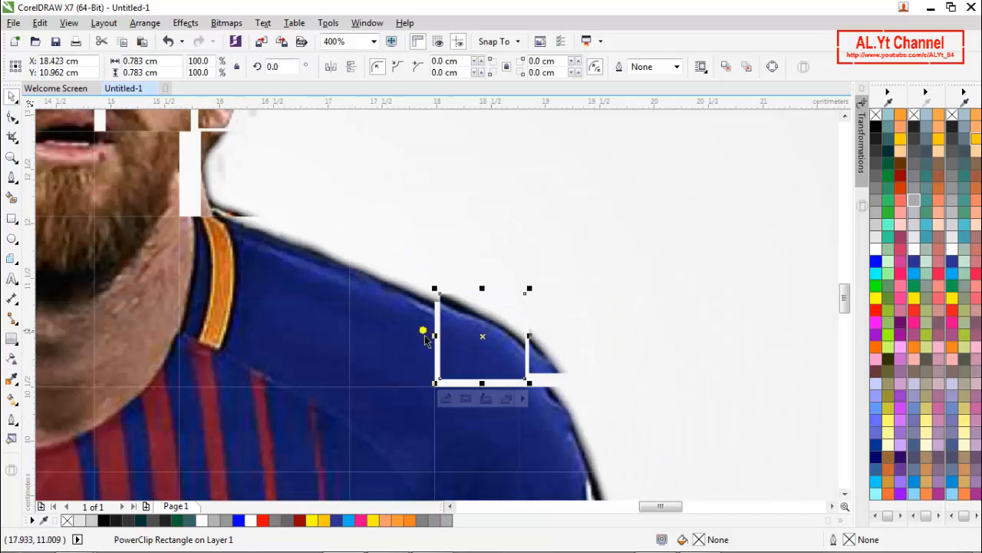
left_click_drag(355, 284, 242, 268)
- Offset the grid cells at the outer right-side shoulder and across the upper chest below the collar
scroll(337, 285, "down", 1)
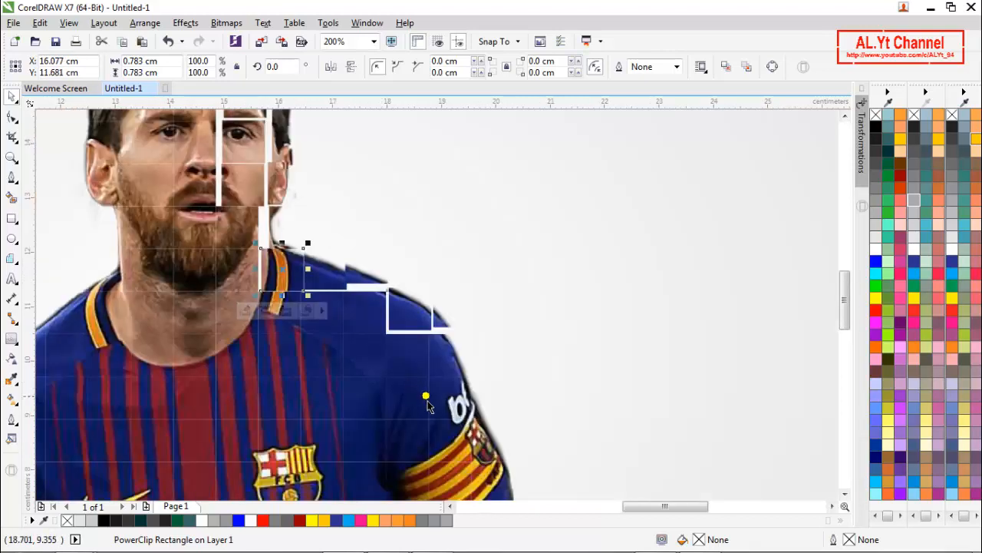
scroll(432, 401, "up", 1)
left_click_drag(460, 327, 471, 325)
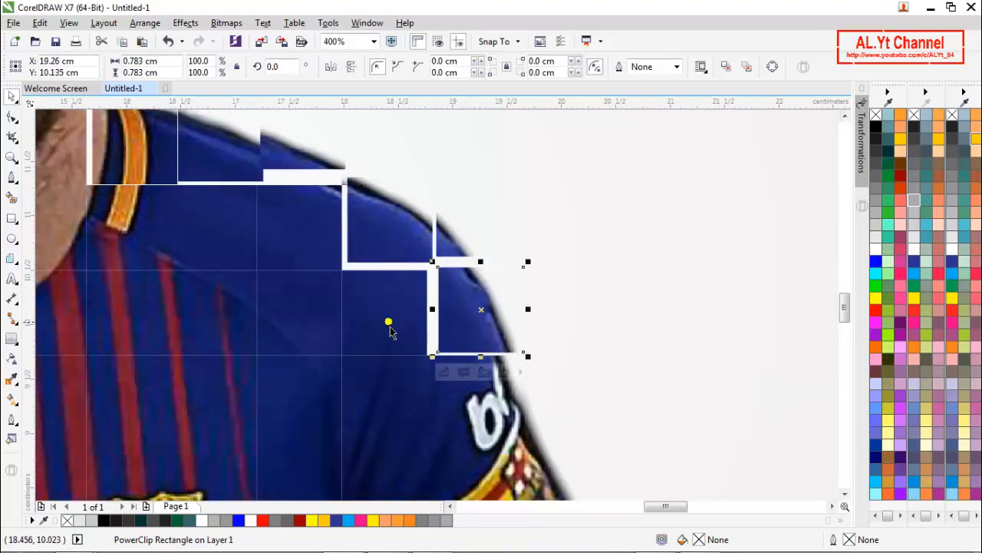
left_click_drag(389, 325, 398, 324)
left_click(323, 311)
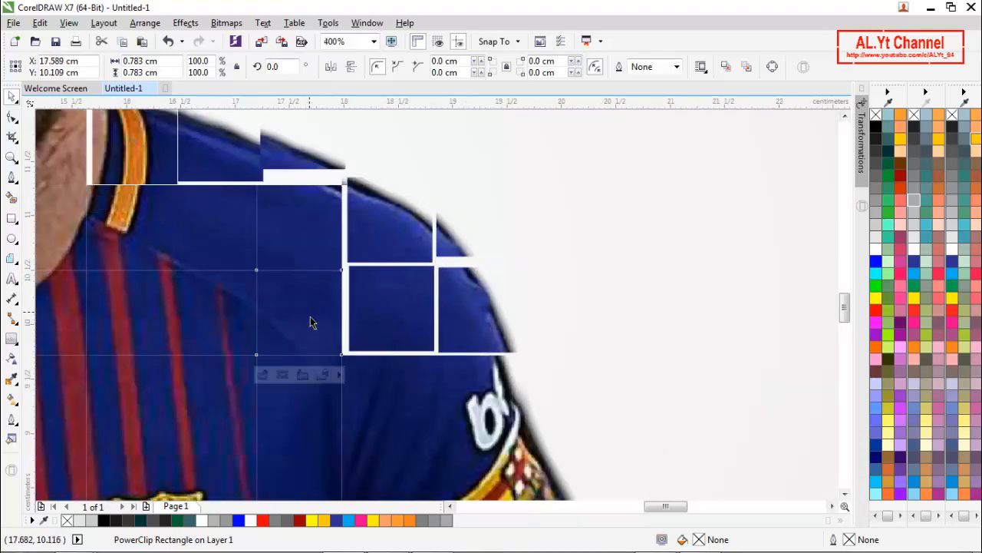
left_click_drag(313, 322, 229, 250)
- Shift the outermost grid cells of the right-side sleeve outward, from the sleeve lettering down past the armband
scroll(322, 253, "down", 1)
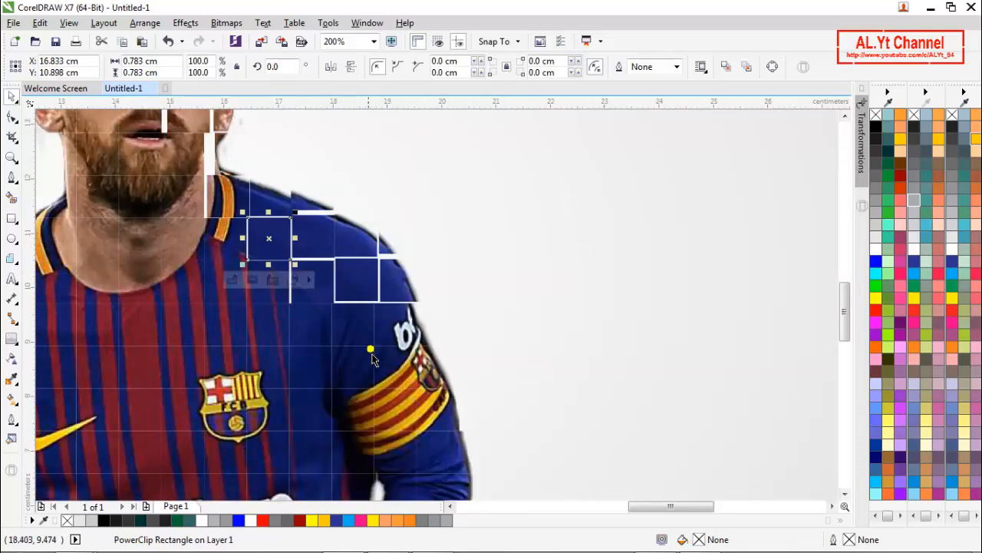
scroll(429, 434, "up", 1)
left_click_drag(417, 248, 433, 246)
left_click(452, 337)
left_click_drag(452, 335, 462, 336)
left_click_drag(460, 412, 467, 417)
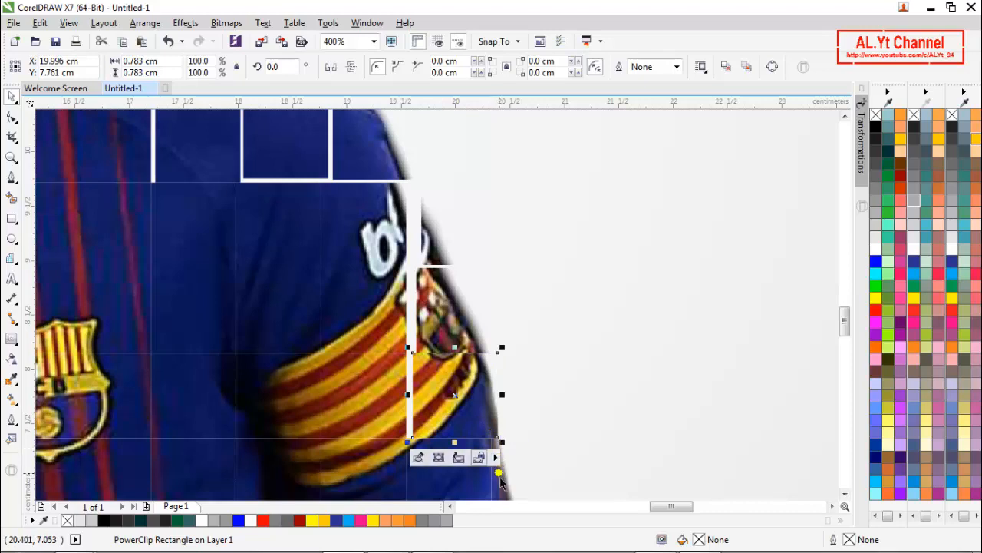
- Offset the grid cells below the armband, across its stripes and on the inner part of the right-side sleeve
left_click_drag(510, 486, 524, 487)
left_click(452, 482)
left_click_drag(453, 482, 431, 468)
left_click_drag(364, 395, 378, 396)
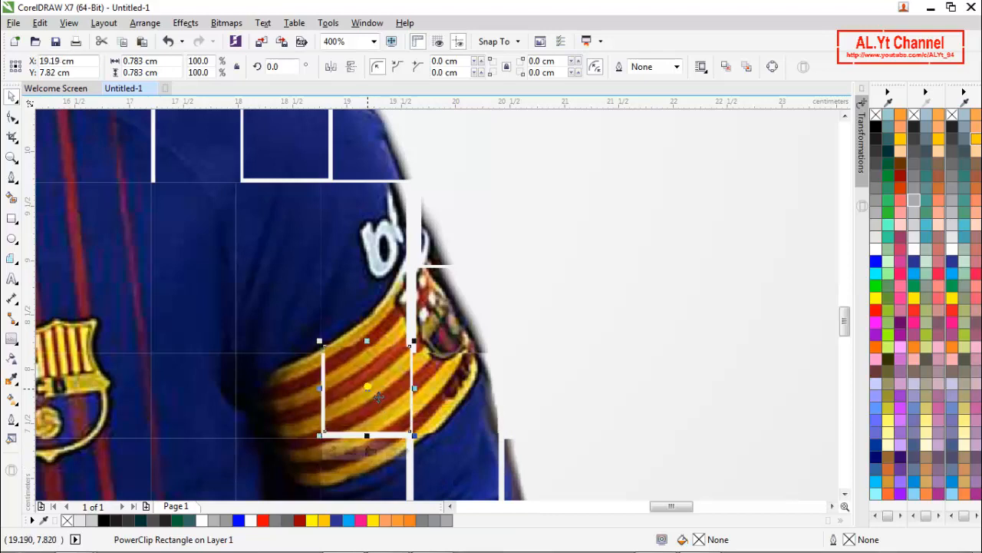
left_click_drag(369, 224, 374, 324)
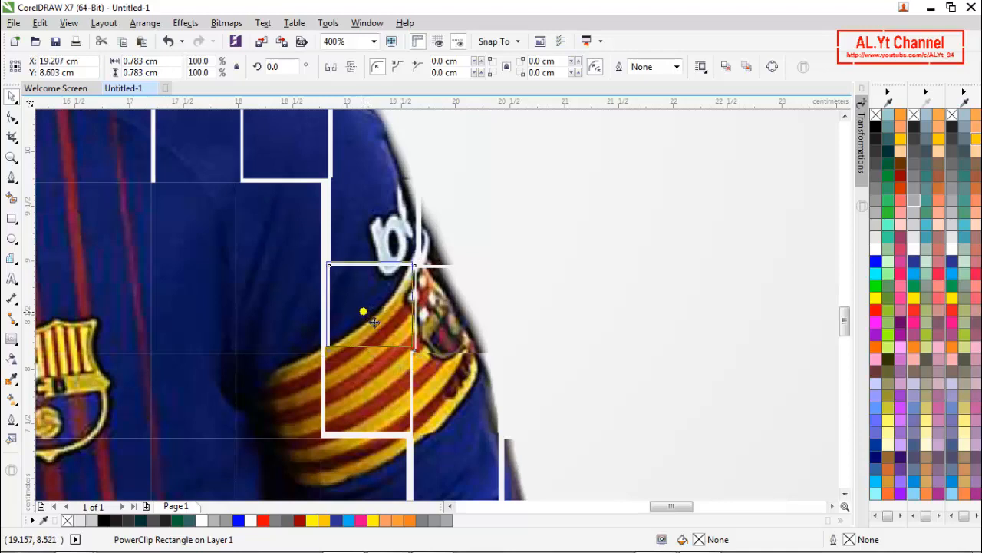
left_click_drag(303, 282, 308, 284)
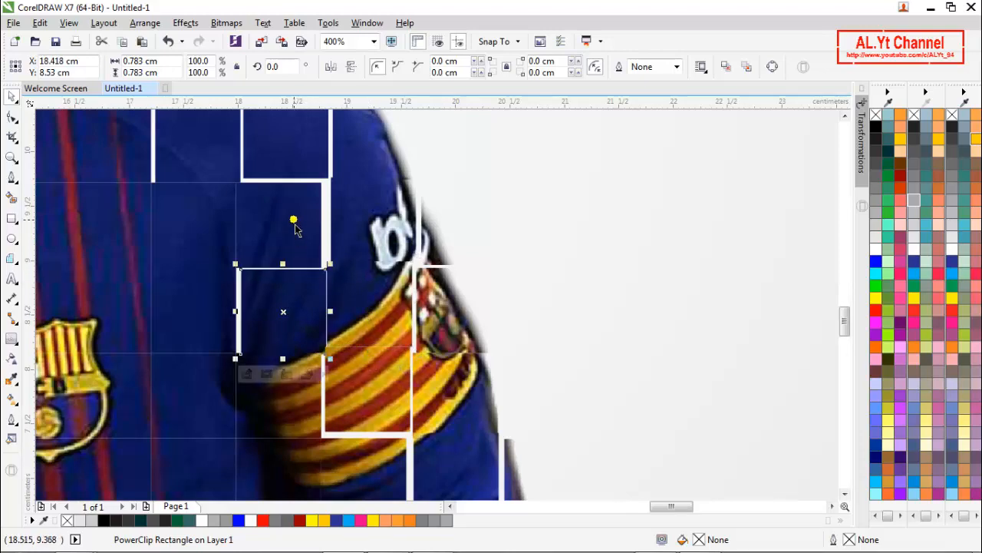
left_click(297, 227)
- Shift the grid cells at the right-side elbow and down the outer forearm to the bottom edge slightly apart
scroll(442, 225, "down", 2)
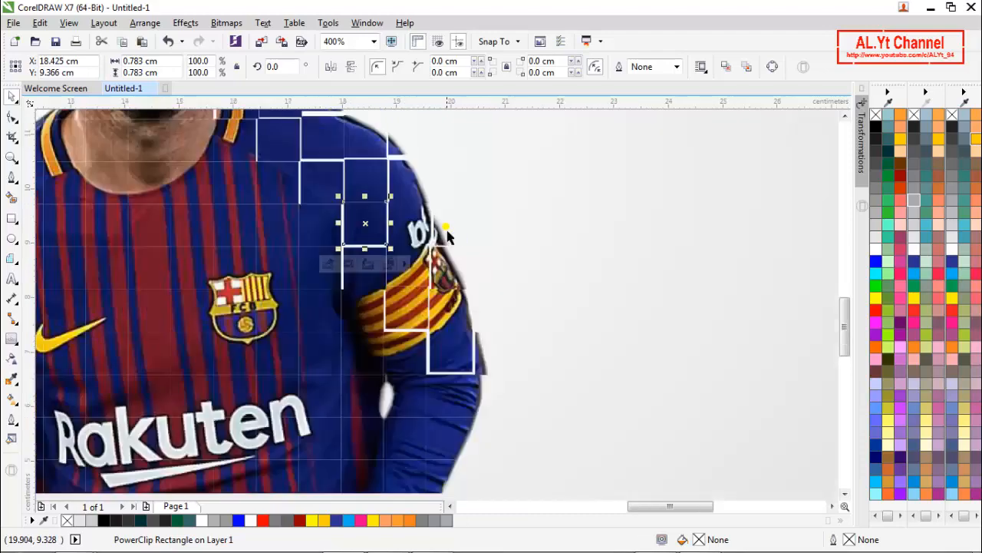
scroll(450, 380, "down", 1)
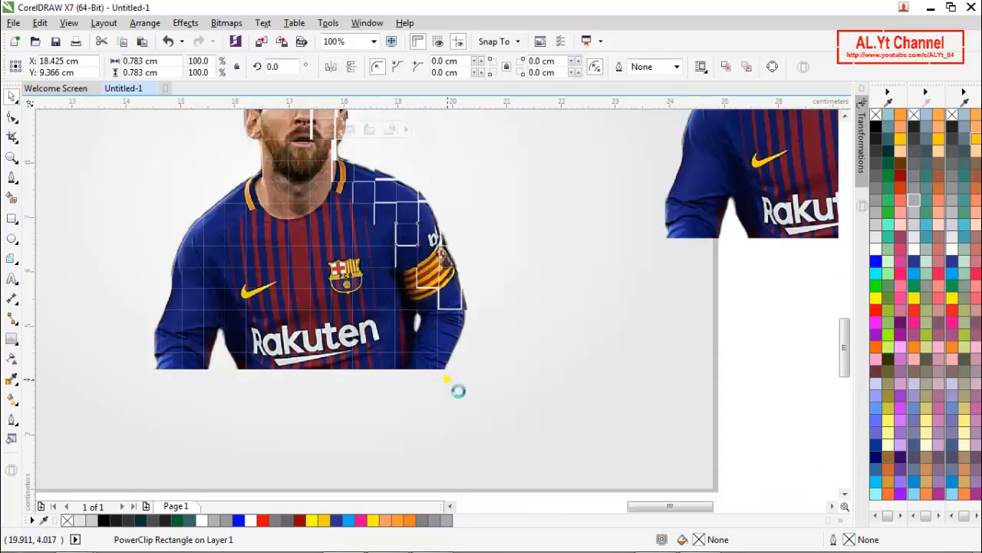
scroll(454, 383, "up", 1)
left_click(479, 282)
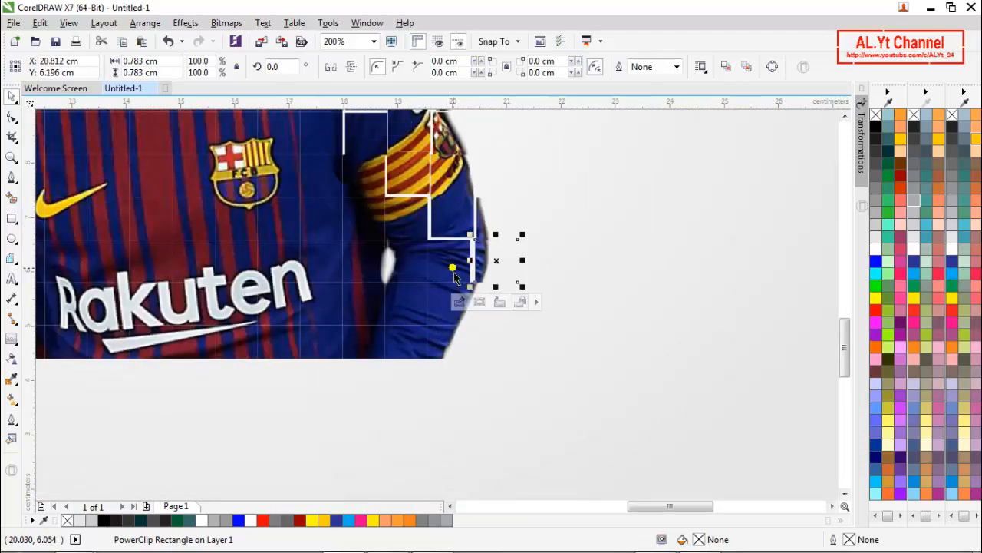
left_click_drag(496, 271, 453, 263)
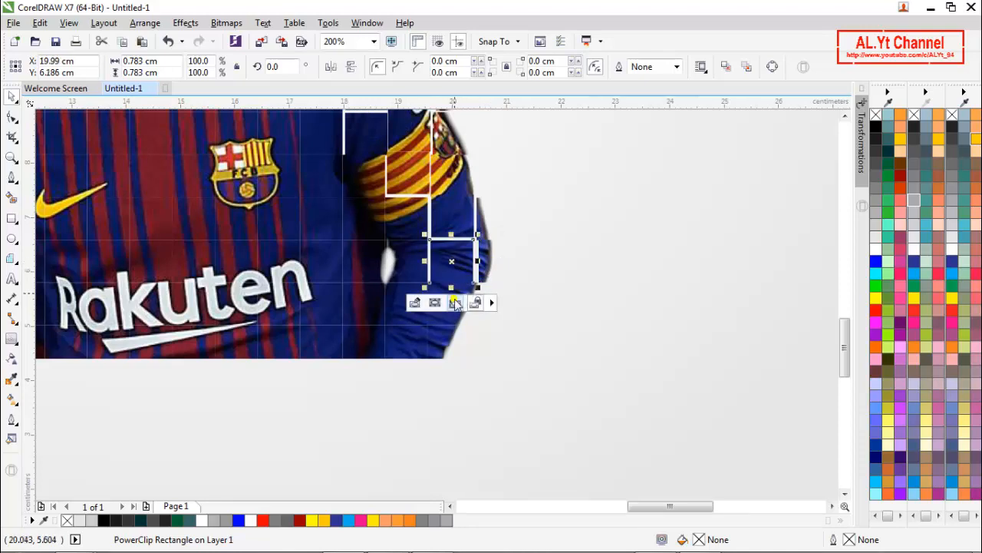
left_click(446, 355)
left_click_drag(446, 356, 453, 357)
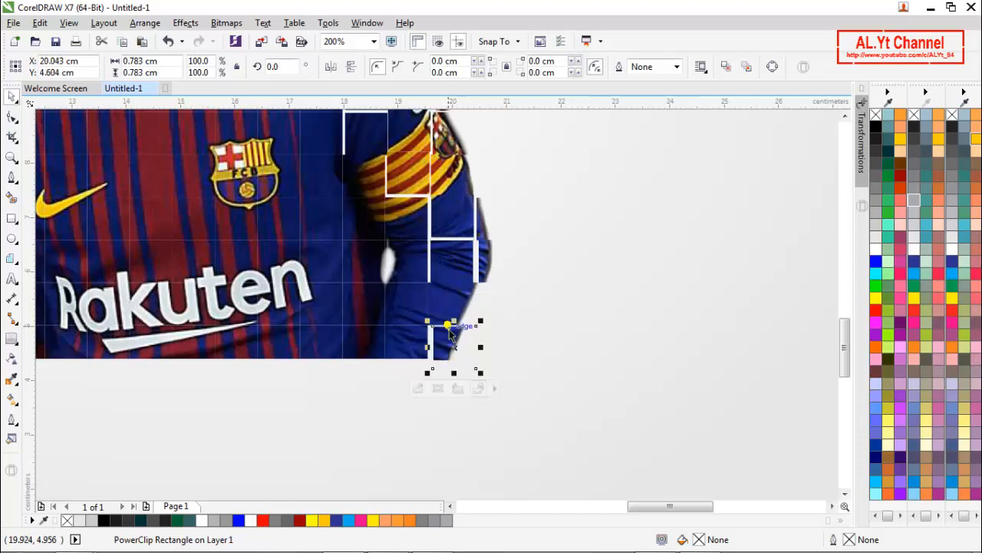
left_click(458, 305)
left_click_drag(458, 305, 471, 312)
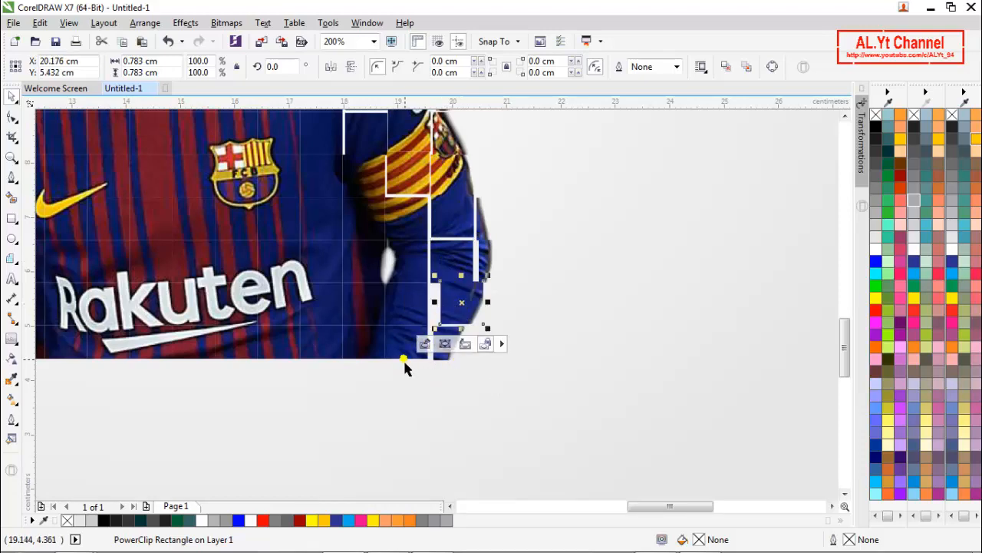
- Stagger the bottom-row grid cells beneath the Rakuten lettering and right-side forearm, and offset cells at the lettering's end and inner elbow
left_click_drag(403, 358, 416, 372)
left_click(323, 361)
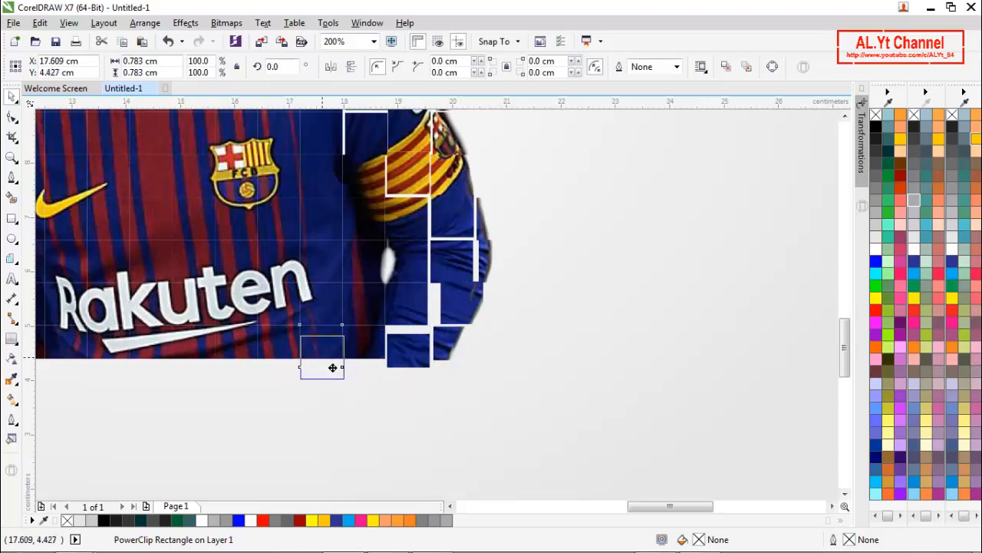
left_click_drag(340, 351, 315, 351)
left_click_drag(226, 359, 227, 362)
left_click_drag(159, 356, 163, 365)
left_click_drag(283, 306, 371, 265)
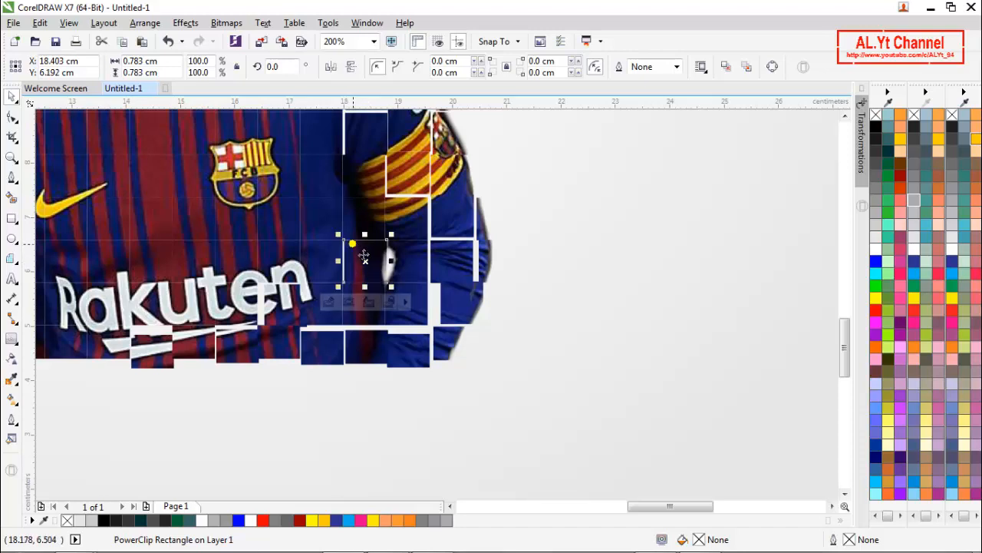
- Stagger the bottom-row grid cells of the left-side forearm and the adjoining lower edge of the shirt
scroll(389, 258, "down", 1)
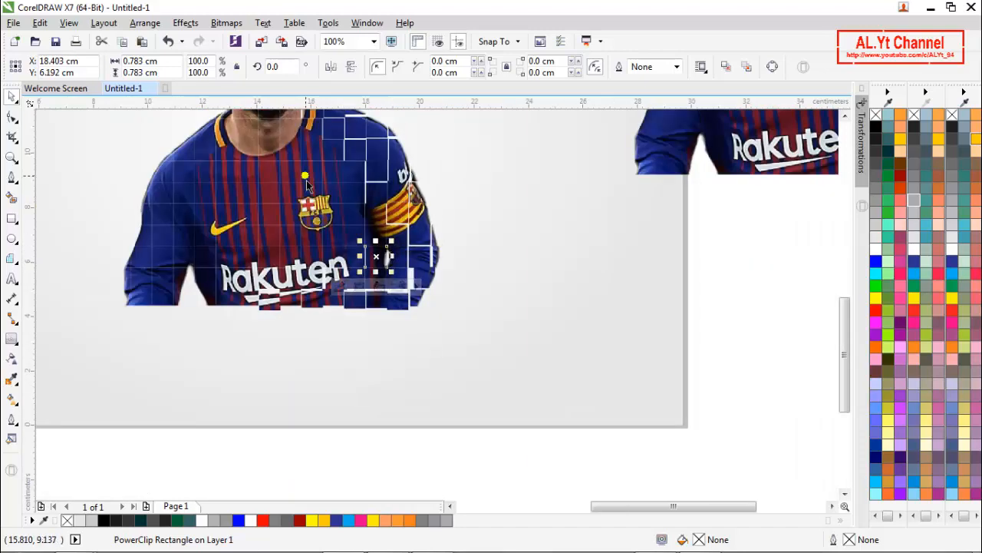
scroll(260, 221, "down", 1)
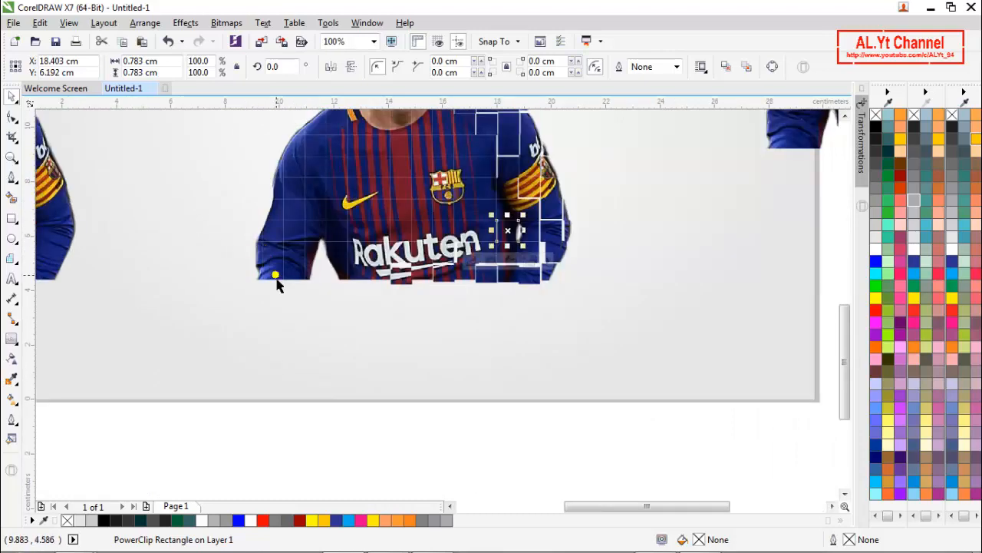
scroll(277, 281, "up", 1)
left_click(237, 286)
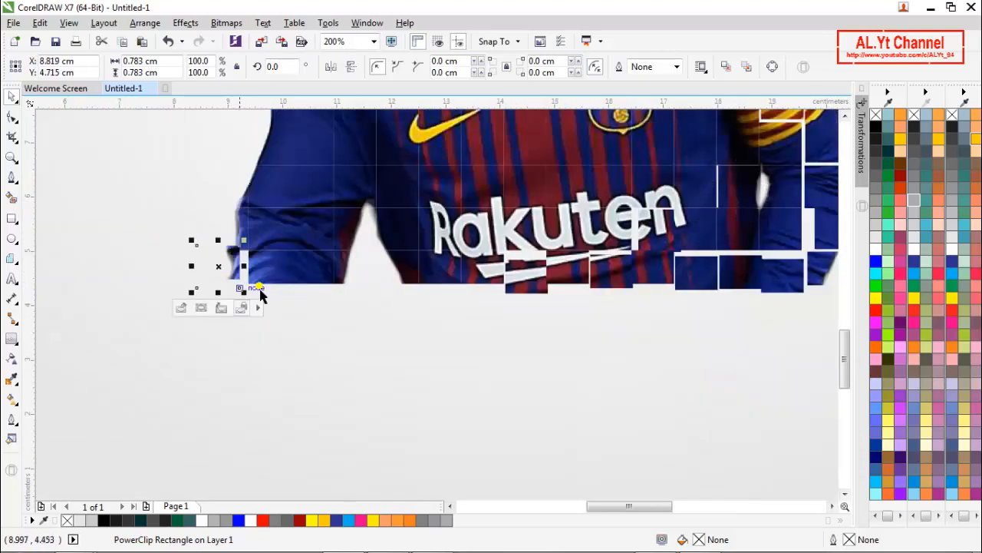
left_click_drag(220, 288, 223, 292)
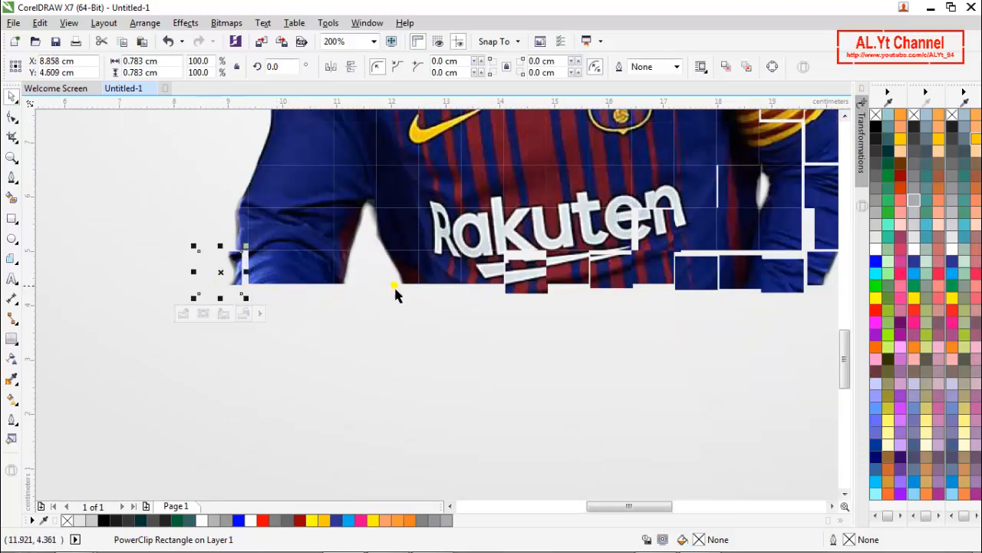
left_click_drag(428, 288, 431, 300)
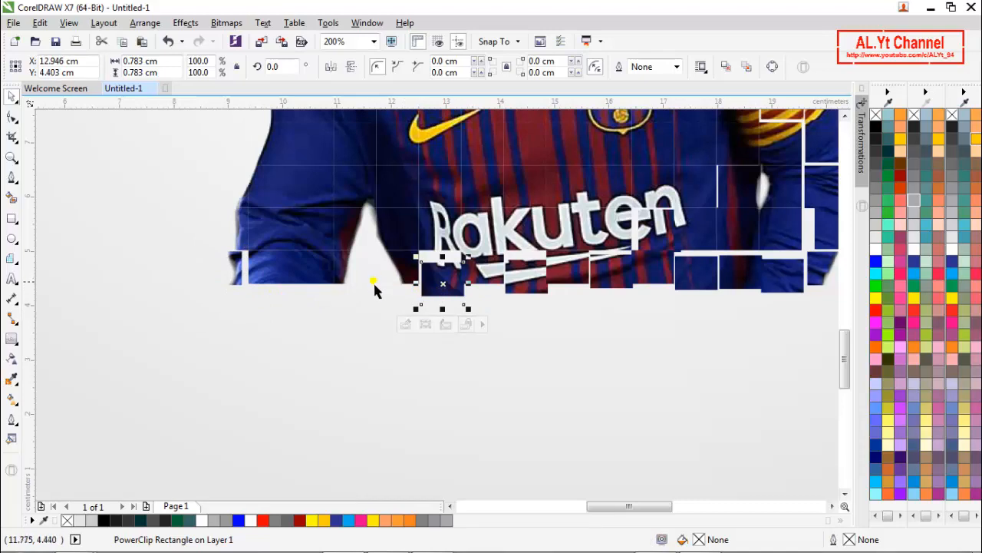
left_click_drag(374, 284, 379, 294)
left_click(295, 285)
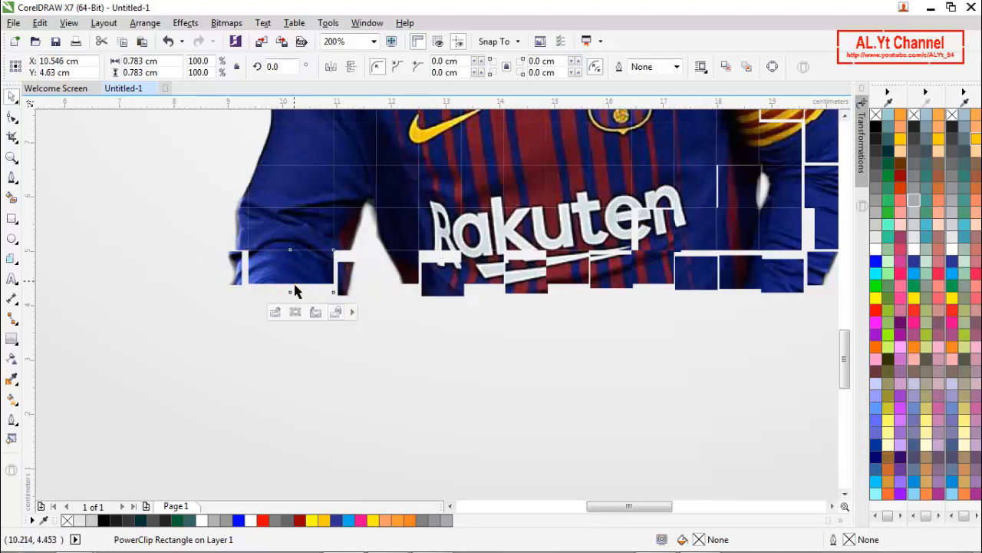
left_click_drag(294, 290, 318, 285)
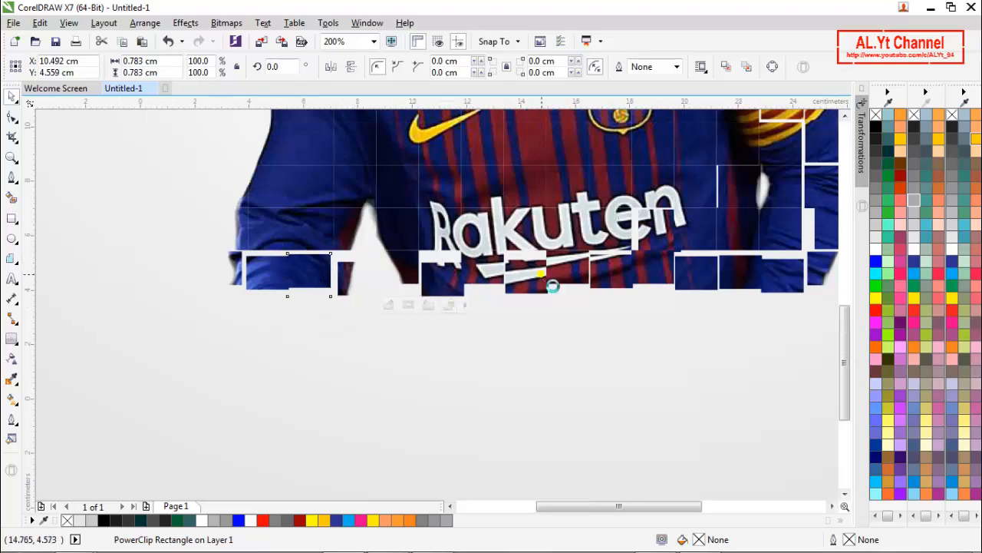
- Shift the grid cells along the outer edge and middle of the left-side sleeve slightly apart, from upper arm to elbow
scroll(551, 283, "down", 1)
scroll(422, 169, "up", 1)
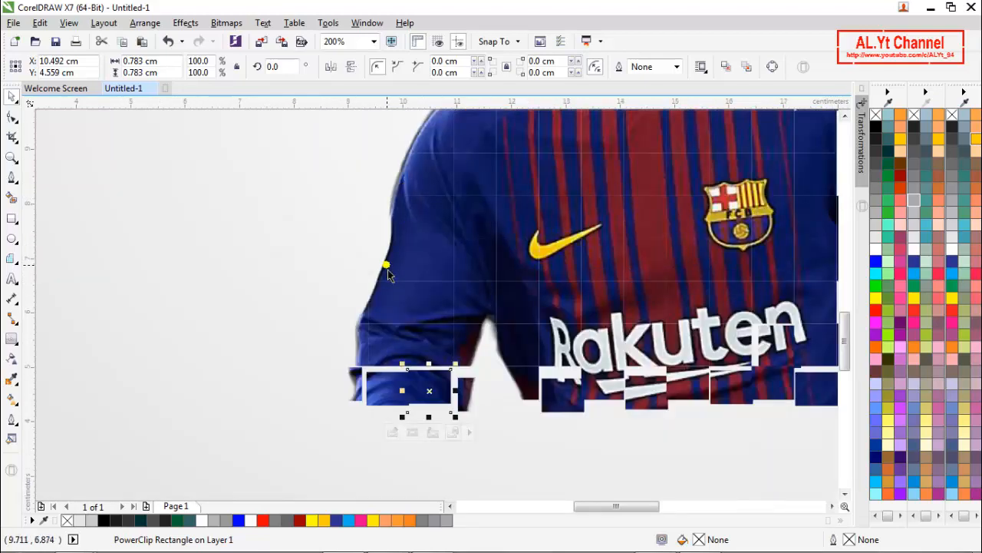
left_click(387, 274)
left_click_drag(396, 283, 357, 325)
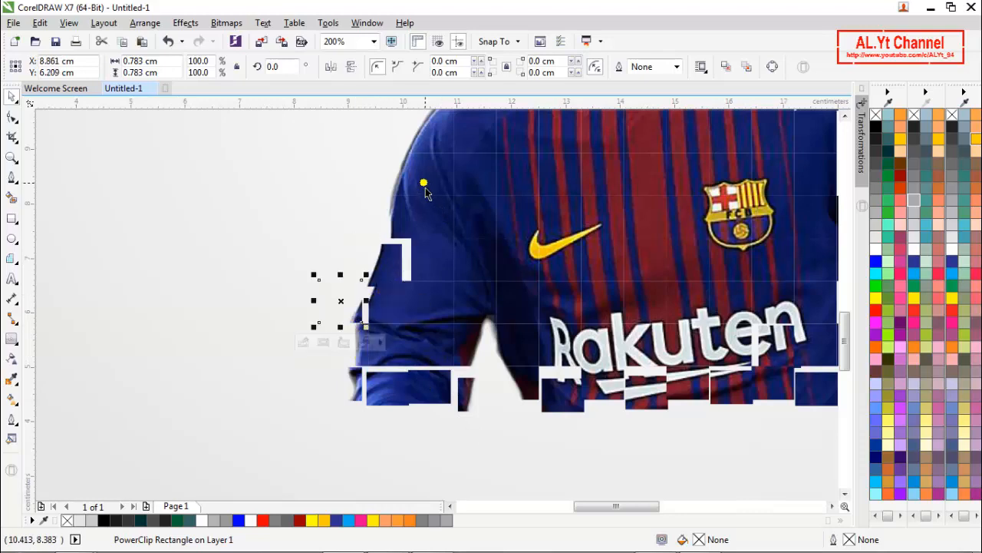
mouse_move(406, 181)
left_mouse_down()
mouse_move(393, 184)
mouse_move(419, 183)
left_mouse_up()
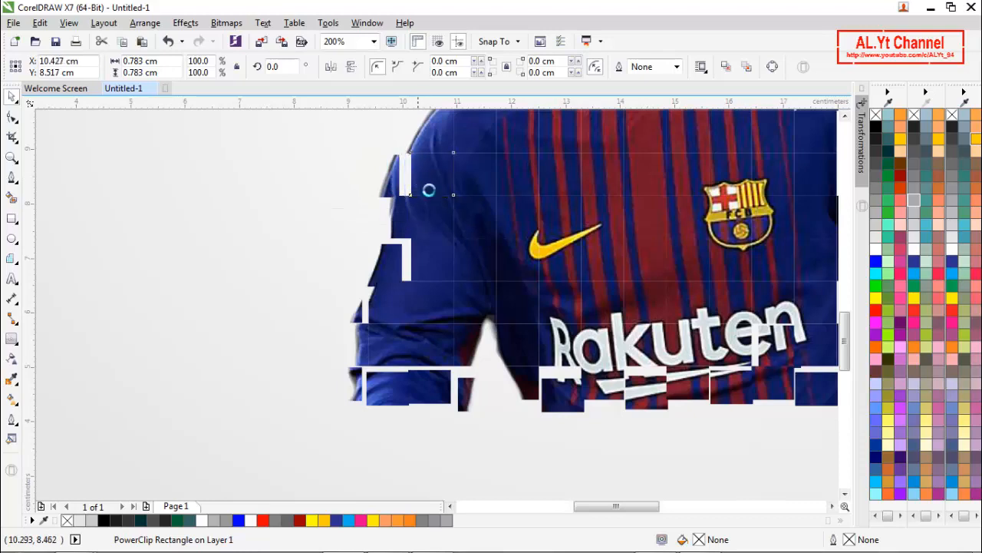
left_click(431, 254)
left_click_drag(429, 258, 424, 258)
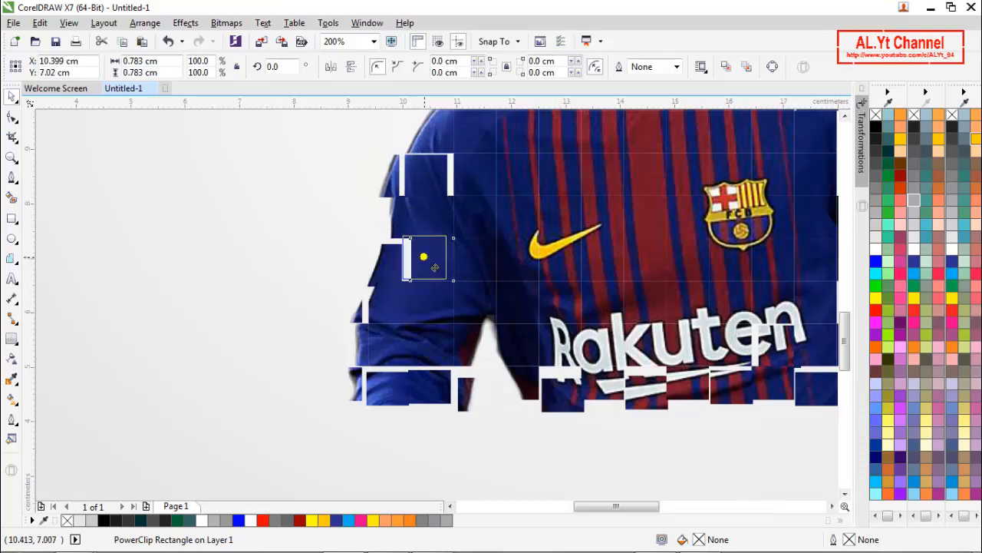
left_click(407, 313)
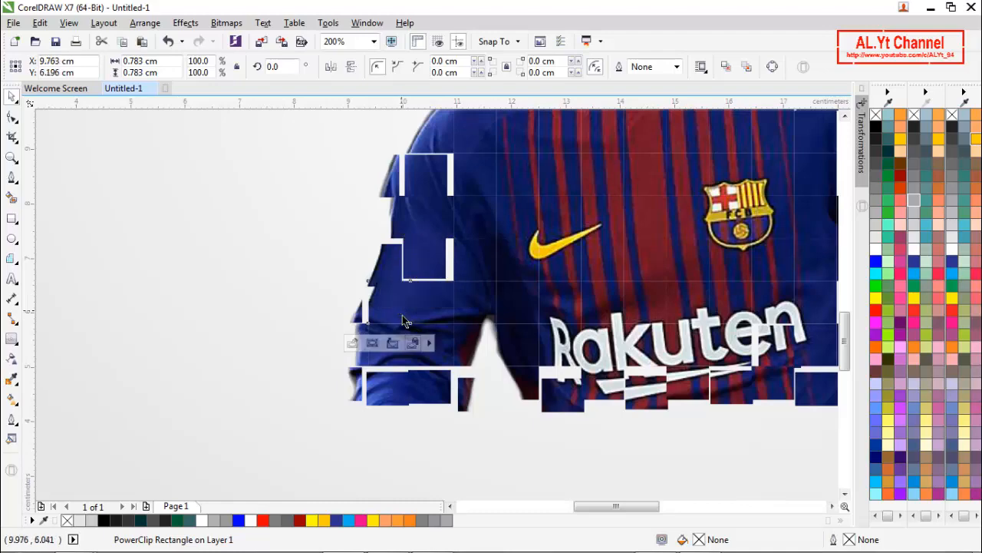
left_click_drag(407, 312, 402, 309)
- Offset the central chest grid cells between the neckline and the Nike swoosh
scroll(438, 296, "down", 1)
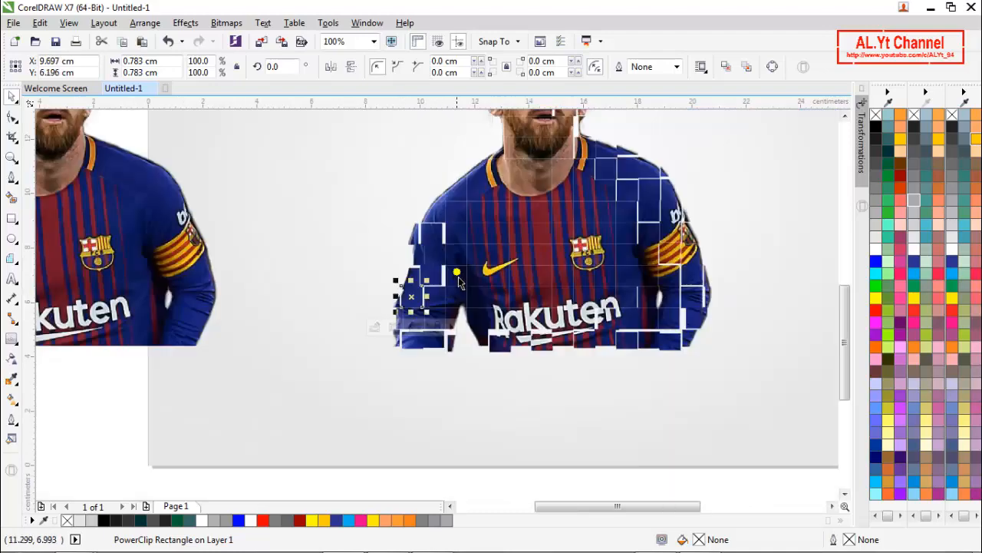
scroll(495, 173, "up", 1)
left_click(546, 258)
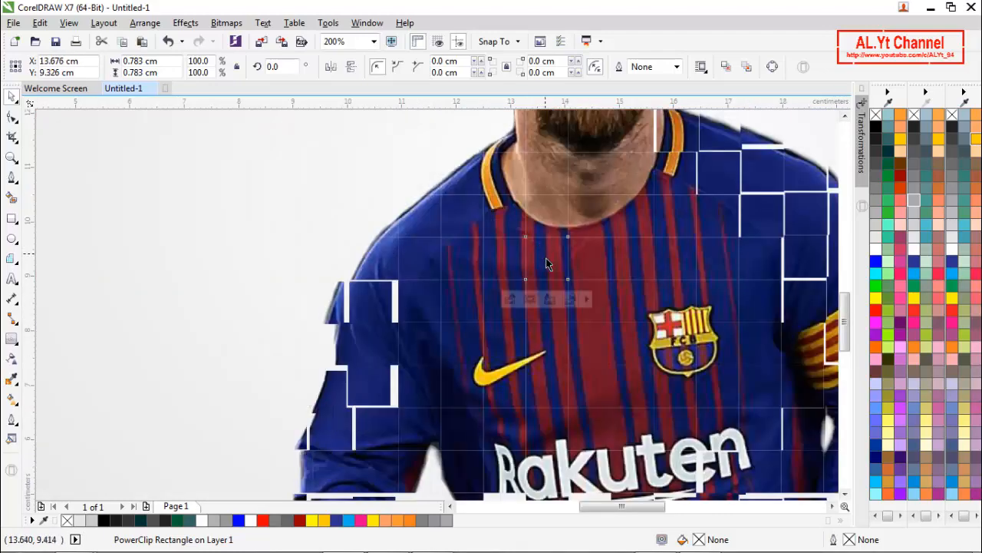
left_click_drag(545, 248, 589, 349)
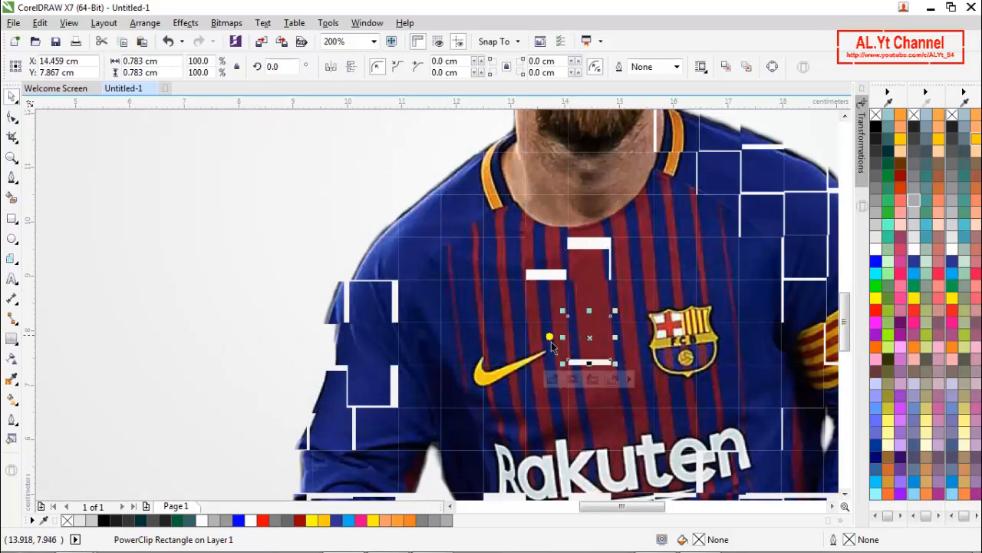
mouse_move(542, 318)
left_mouse_down()
mouse_move(548, 327)
mouse_move(553, 301)
left_mouse_up()
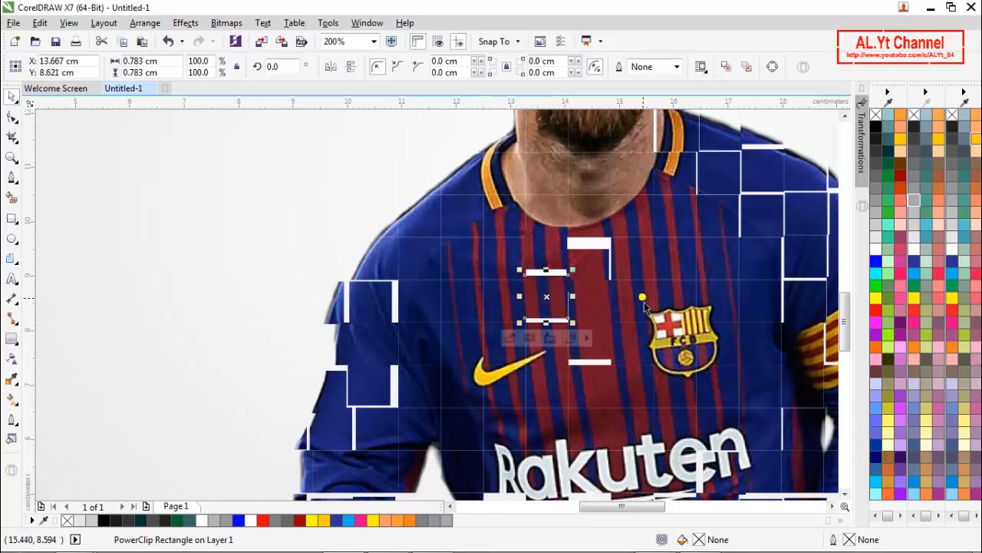
- Stagger the grid cells at the left-side collar and shoulder, plus one on the upper chest just below
scroll(558, 278, "down", 1)
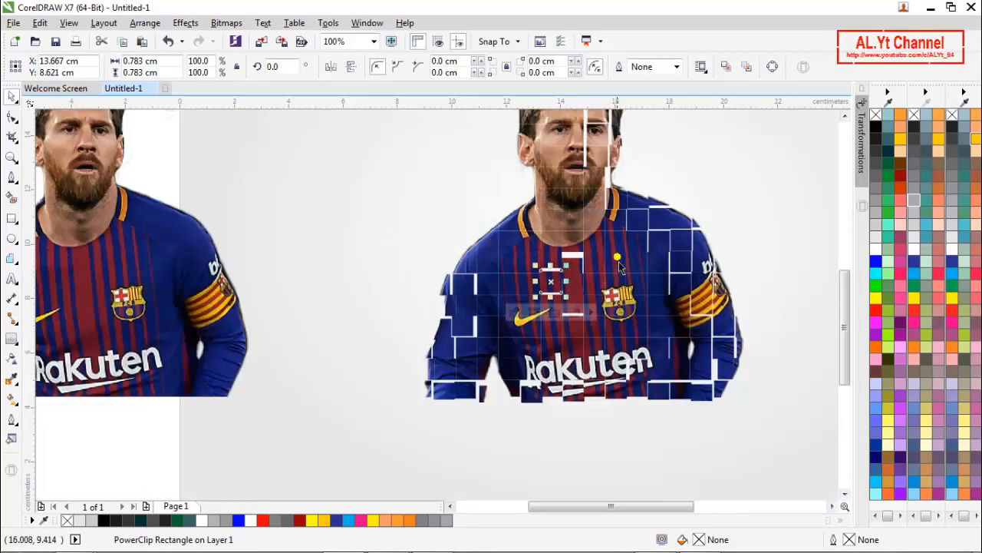
scroll(510, 226, "up", 1)
left_click(529, 227)
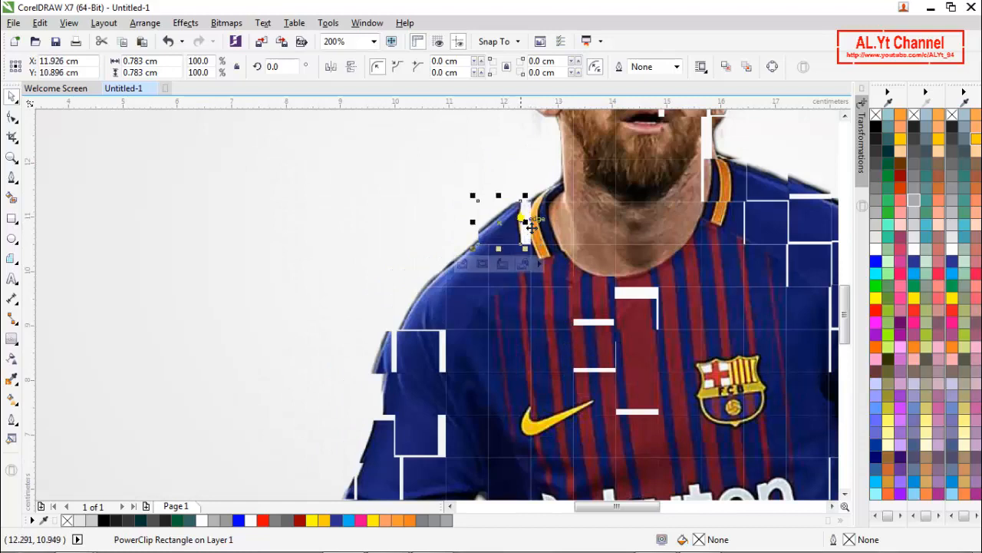
left_click_drag(552, 225, 544, 219)
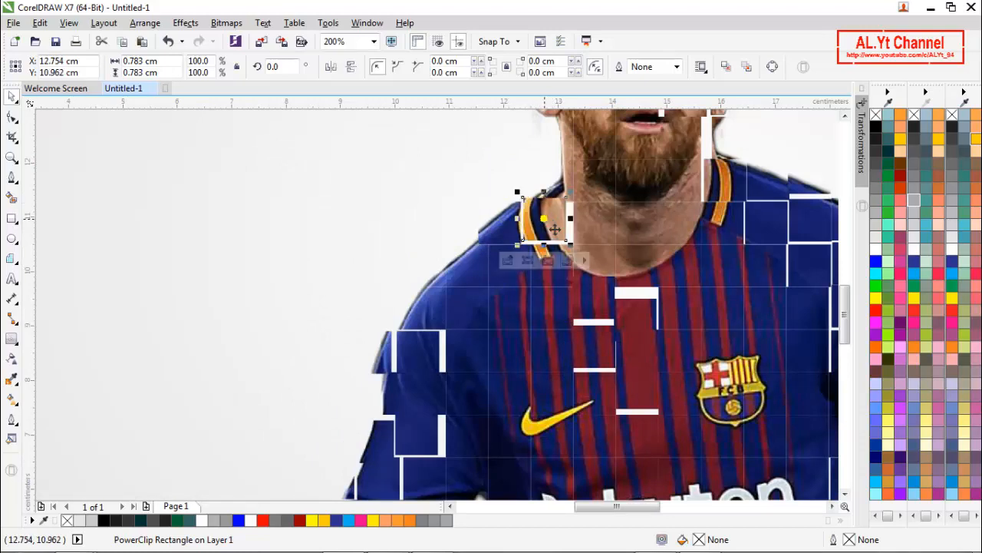
left_click(461, 269)
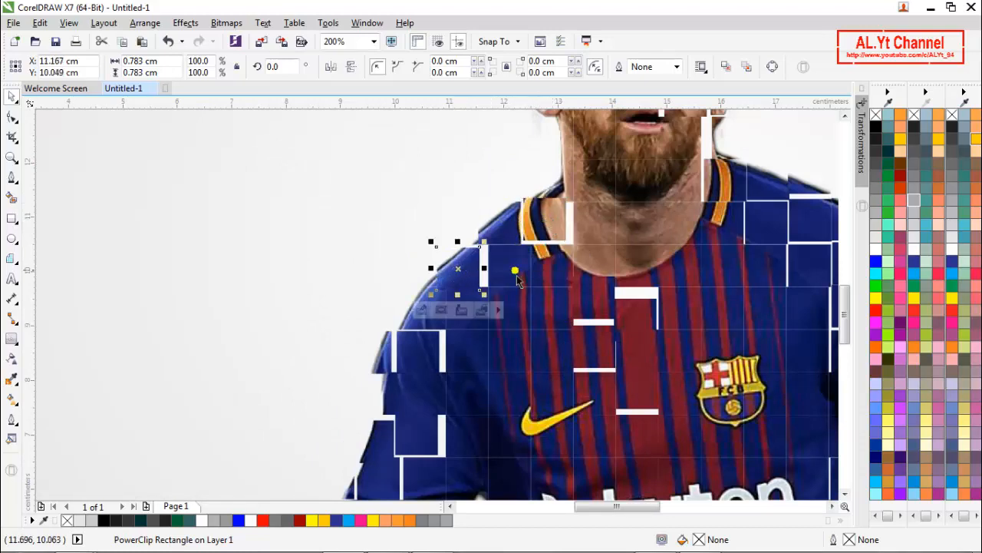
left_click_drag(523, 306, 522, 300)
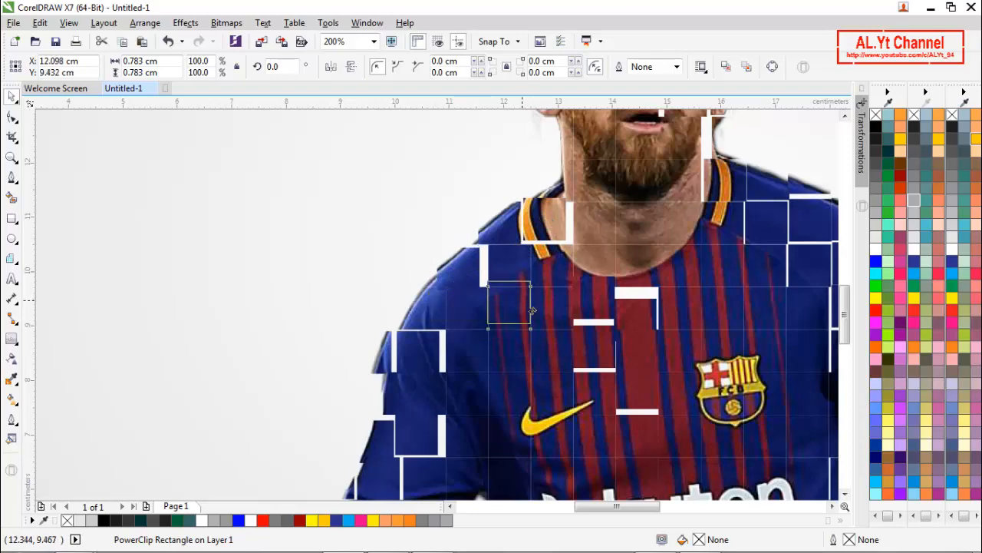
- Offset the grid cells over the left-side temple, ear, eye and cheek of the footballer's face
scroll(513, 289, "down", 1)
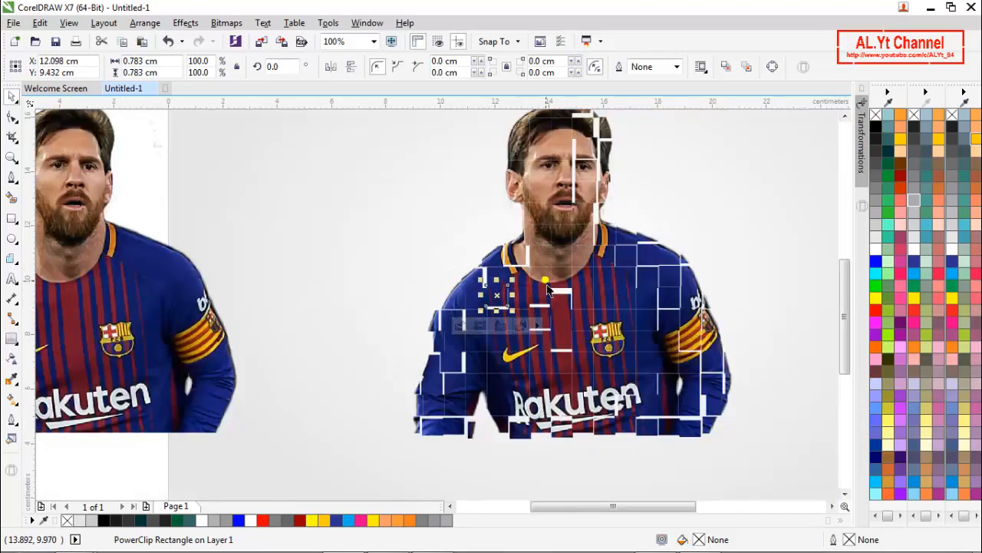
scroll(513, 153, "up", 1)
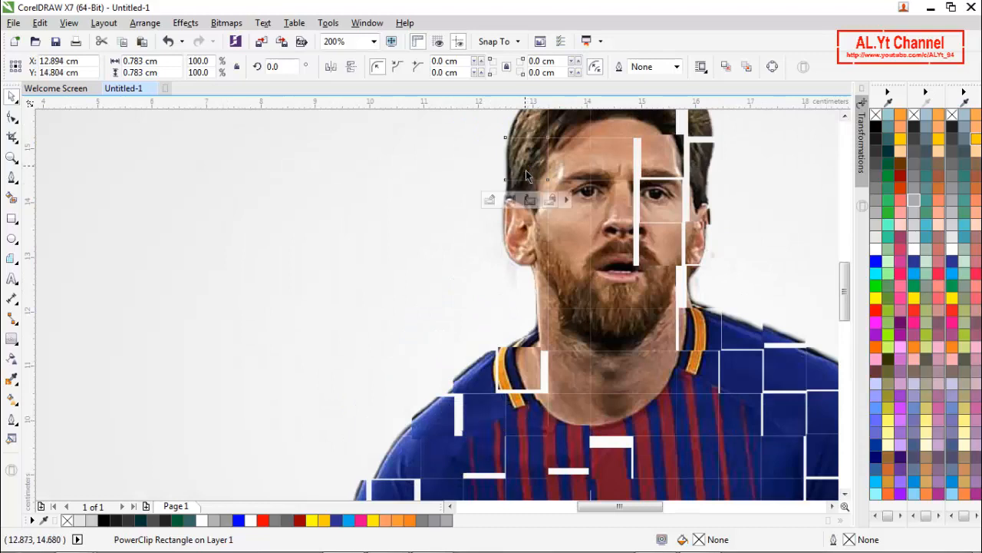
left_click(526, 172)
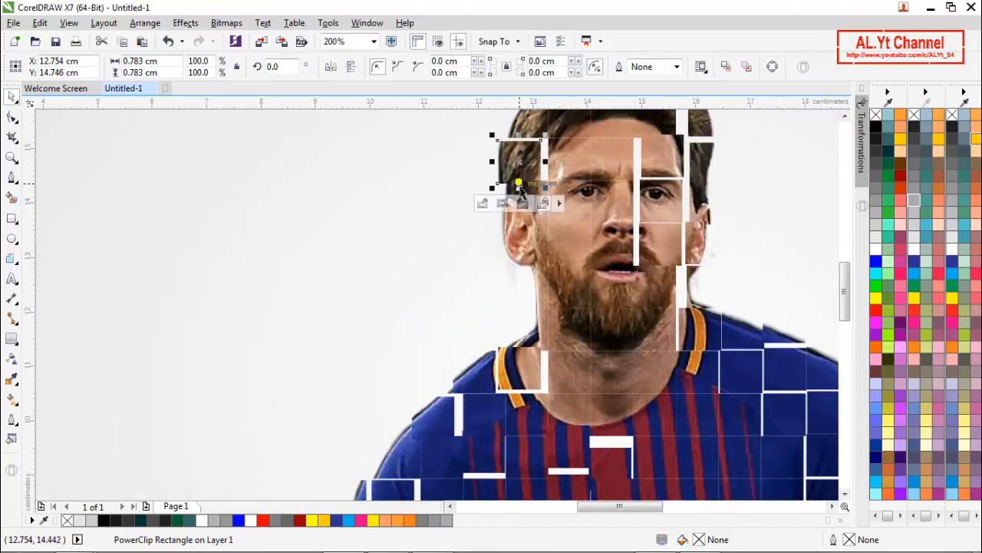
left_click_drag(527, 171, 557, 209)
left_click_drag(567, 163, 586, 178)
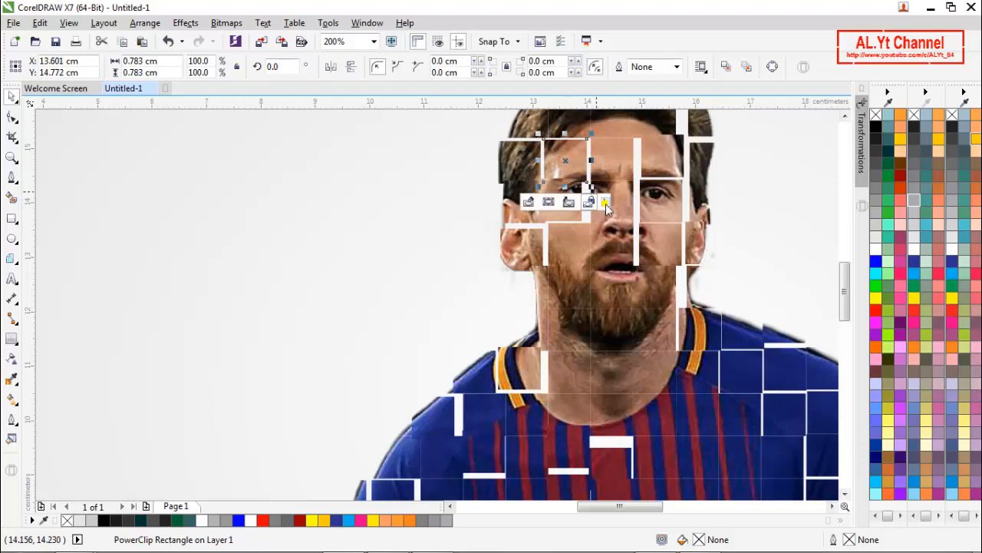
left_click(571, 265)
scroll(589, 267, "down", 2)
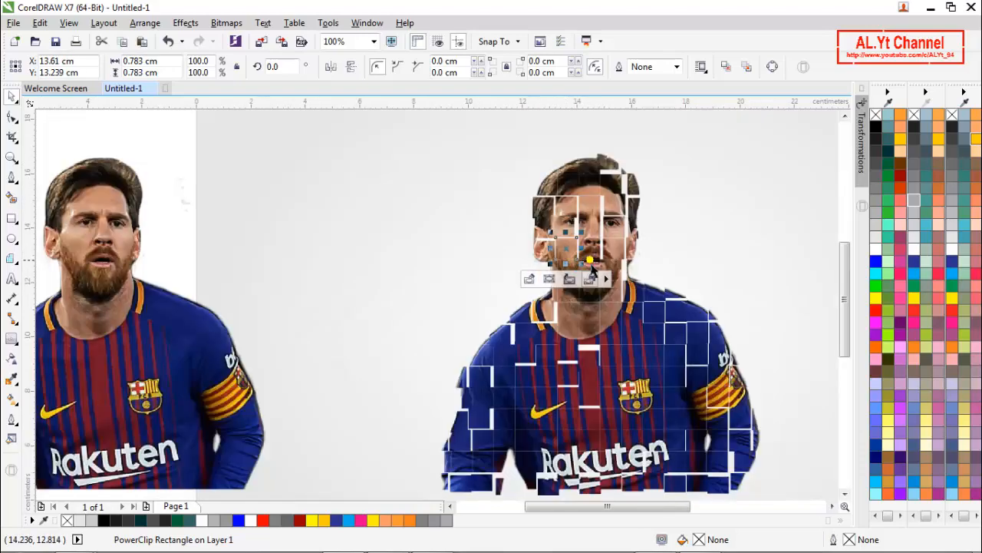
scroll(631, 285, "down", 1)
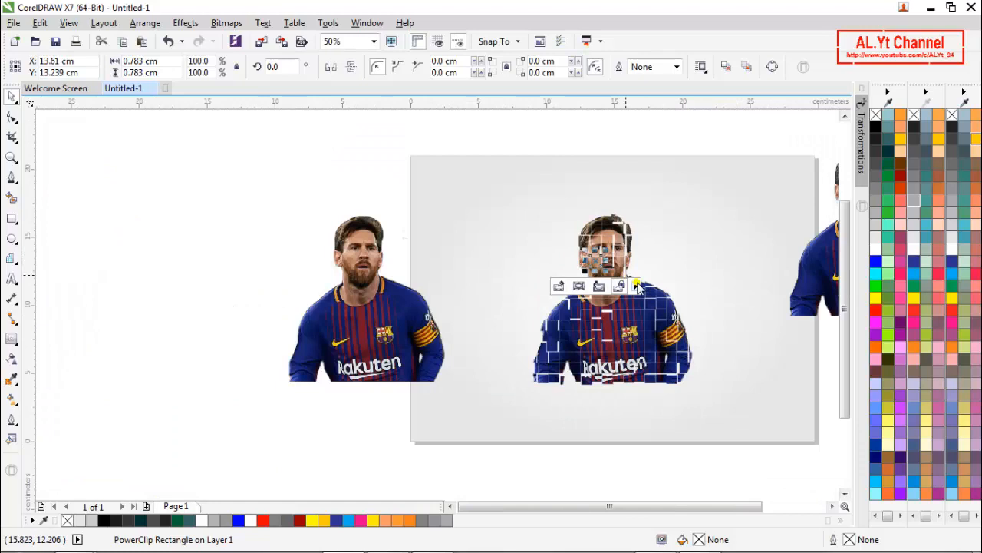
left_click(645, 420)
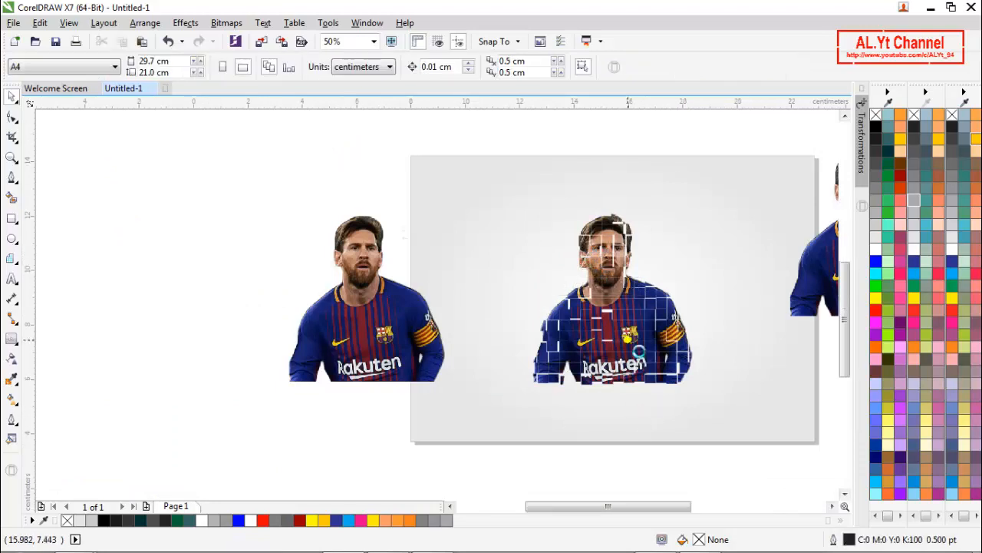
- Shift the grid cells around the club crest slightly apart, including those up toward the right-side collar and between crest and lettering
scroll(646, 300, "up", 3)
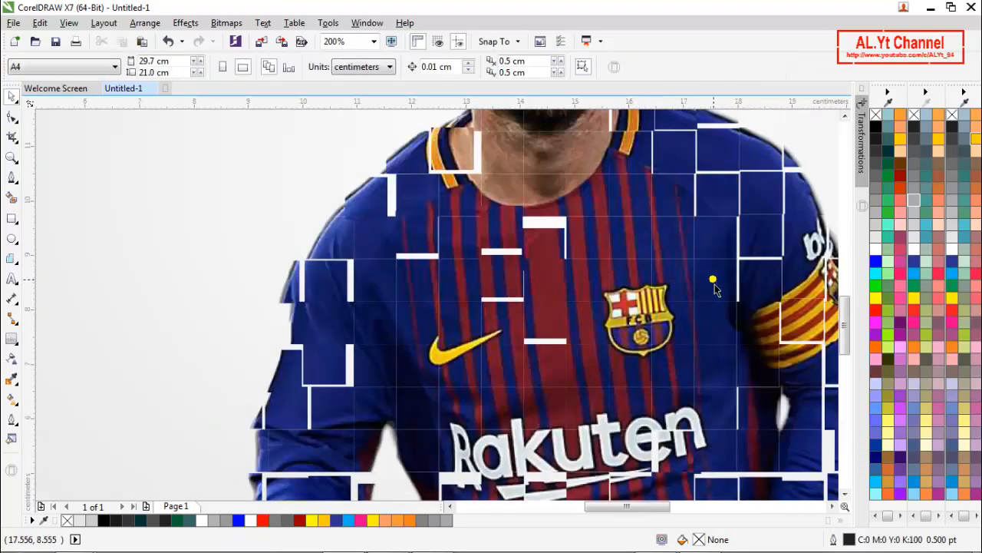
left_click(714, 287)
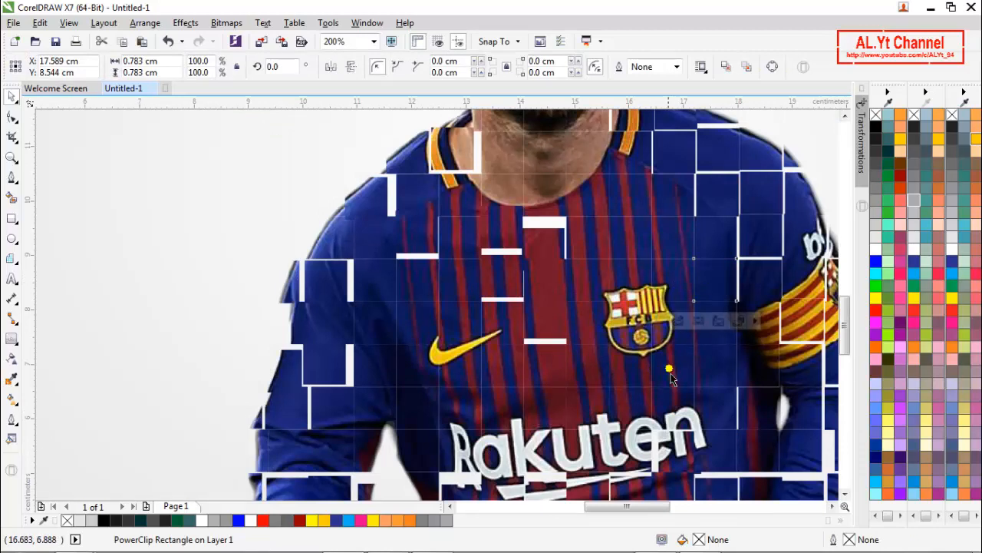
left_click(669, 372)
left_click_drag(670, 373, 671, 383)
left_click(670, 333)
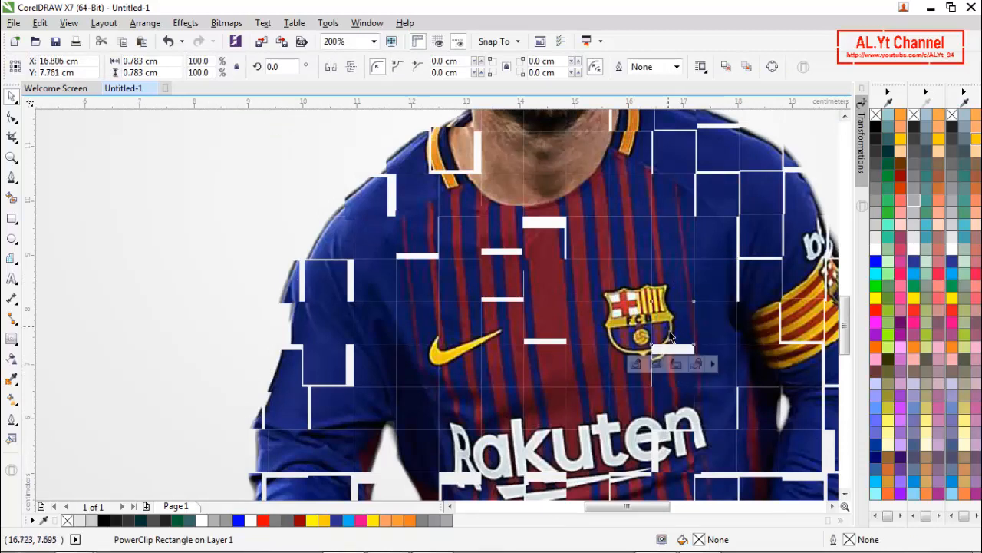
left_click_drag(670, 336, 678, 345)
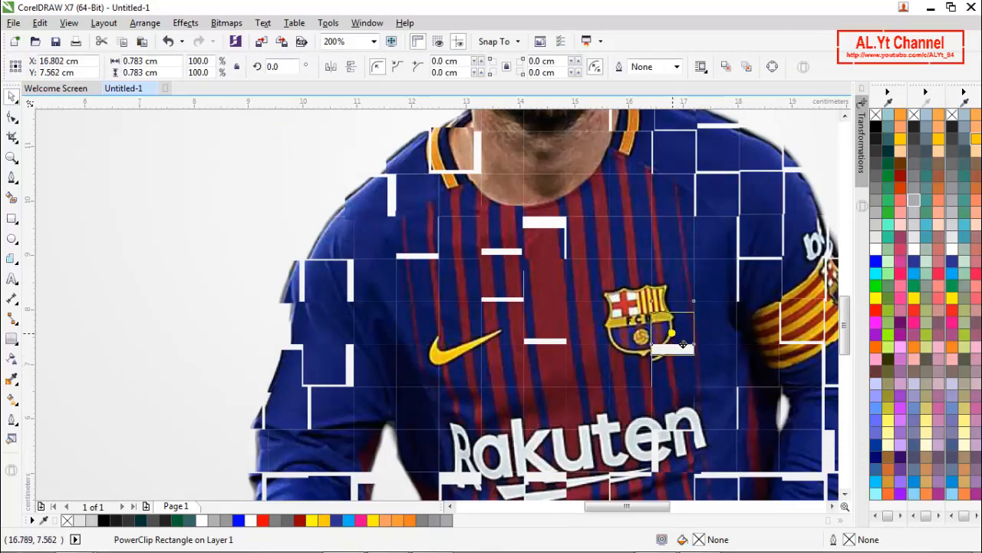
left_click_drag(683, 341, 650, 205)
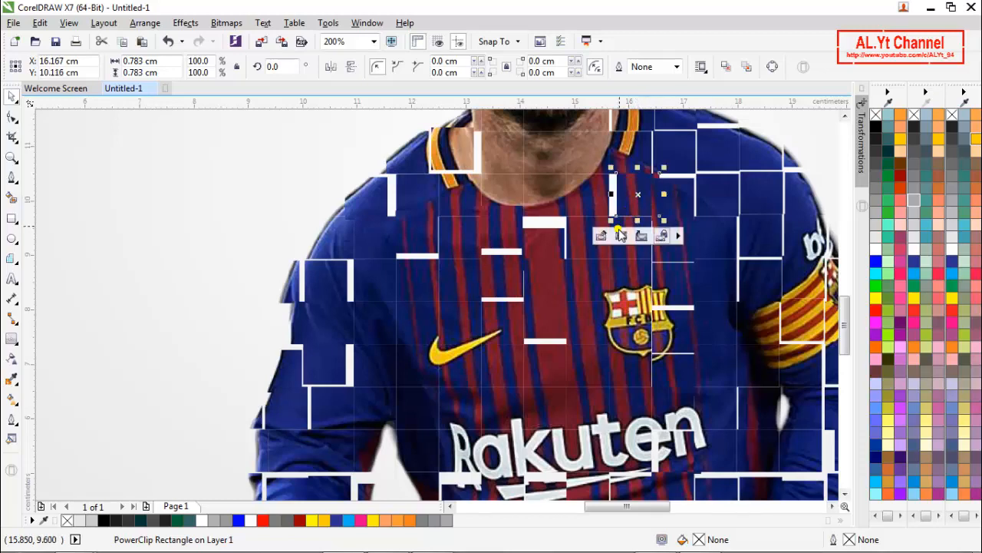
left_click_drag(602, 290, 619, 368)
- Select all cells of the scattered footballer grid and group them into one object
scroll(619, 369, "down", 2)
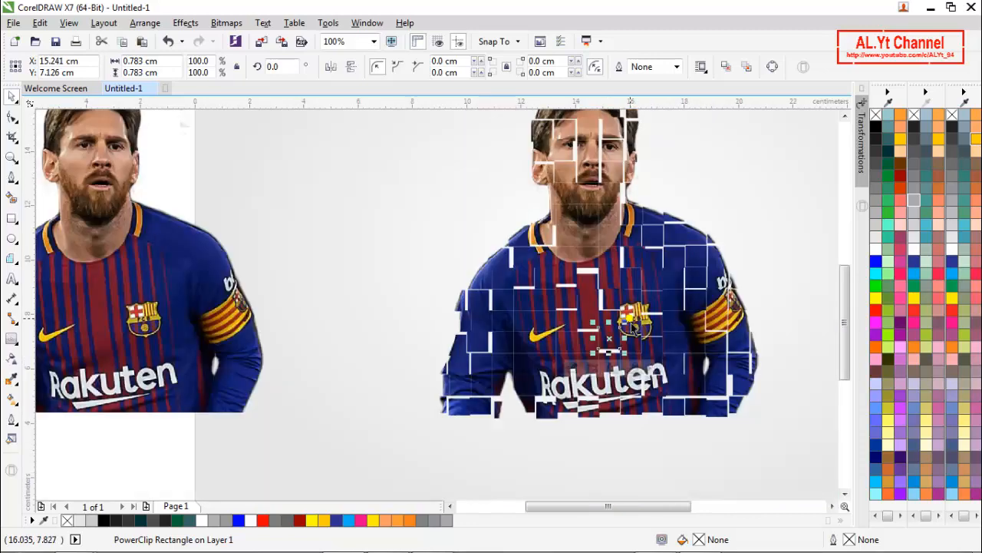
left_click(445, 254)
scroll(648, 237, "down", 2)
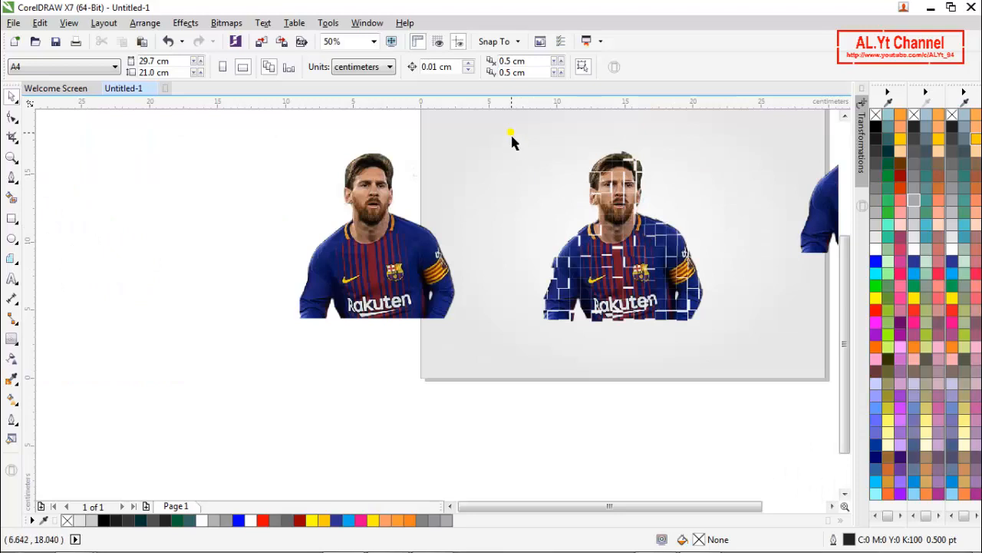
left_click_drag(511, 133, 717, 319)
left_click_drag(736, 358, 734, 357)
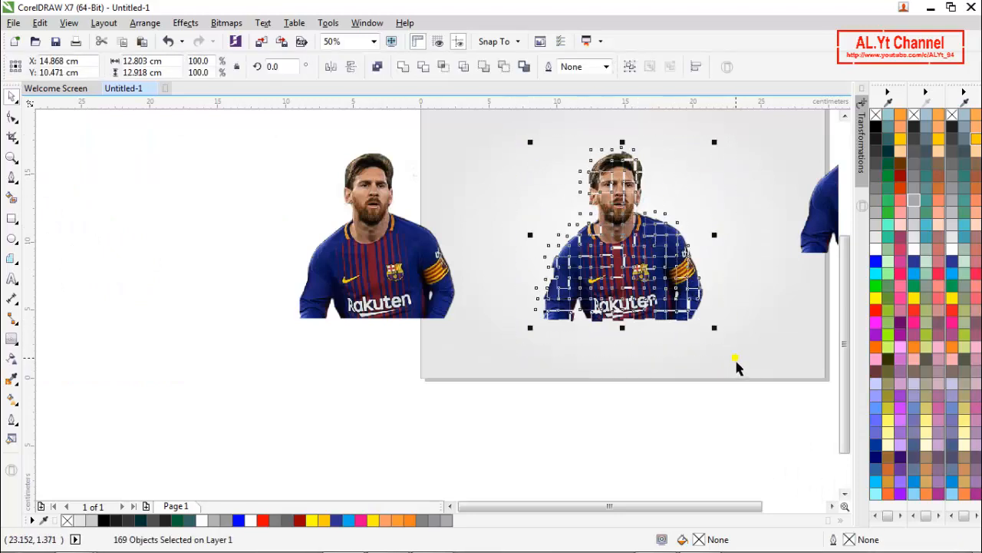
left_click(635, 69)
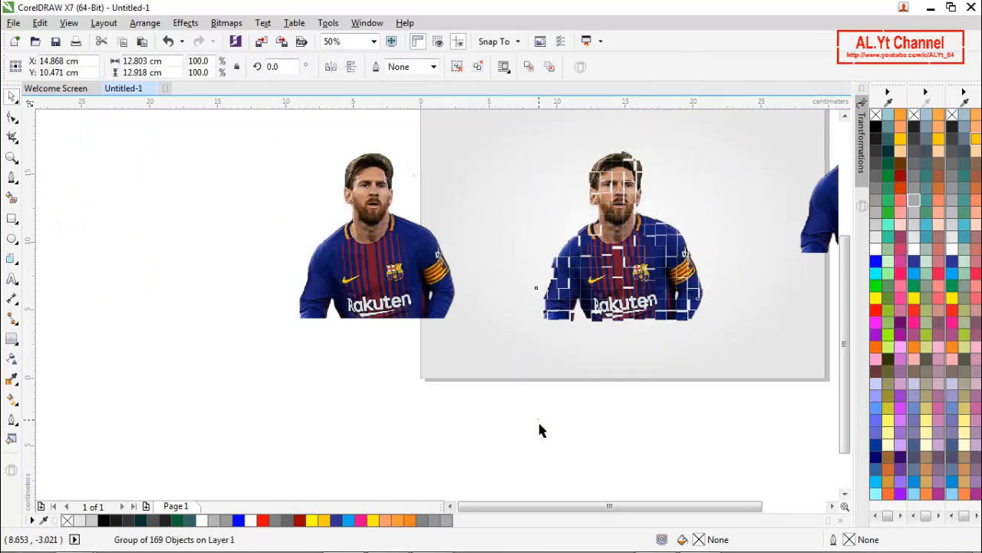
left_click(537, 421)
- Spread out the images: spare photo farther off the page, grid group on the page's right half, plain photo on its left half
scroll(464, 379, "down", 1)
left_click(645, 321)
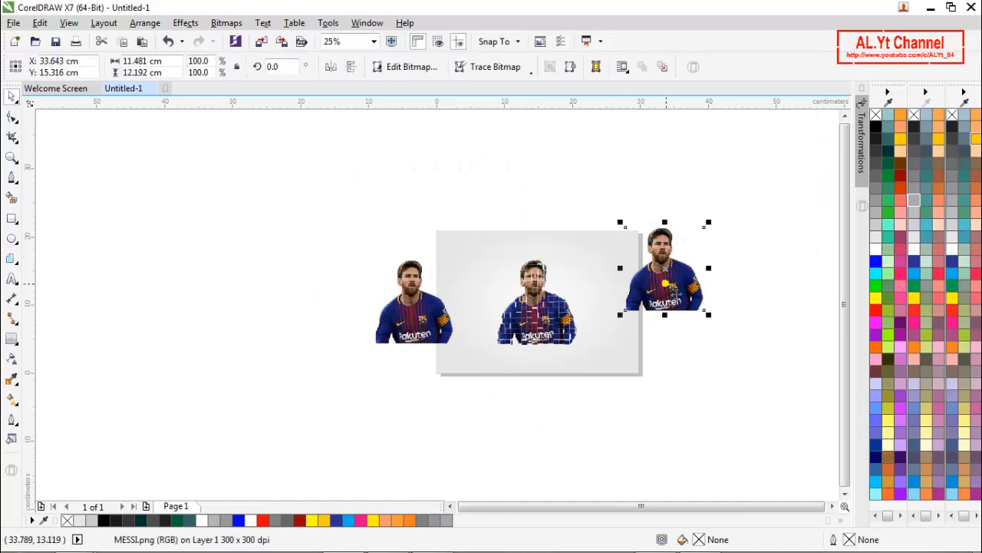
left_click_drag(666, 283, 686, 262)
left_click_drag(566, 317, 625, 334)
left_click(724, 338)
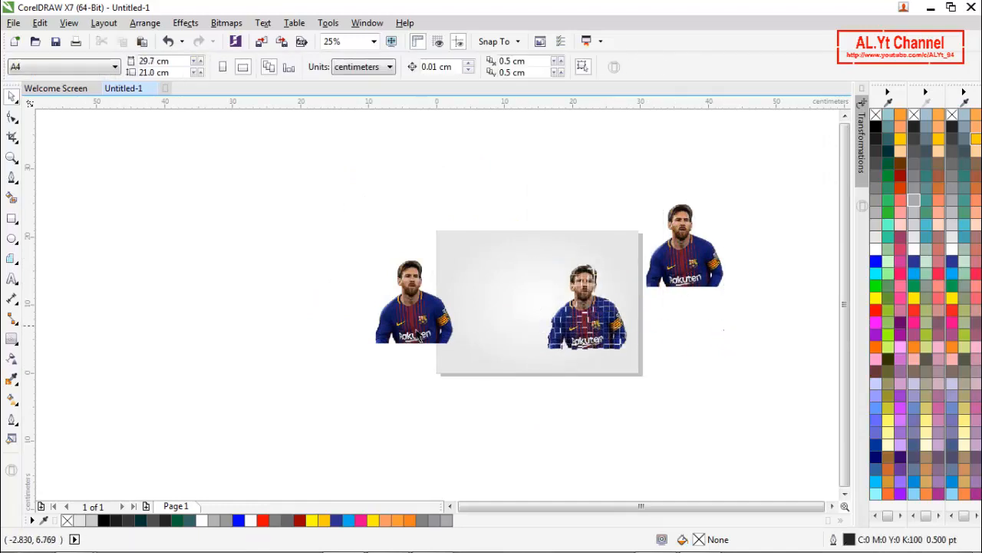
left_click_drag(425, 338, 497, 339)
left_click(384, 345)
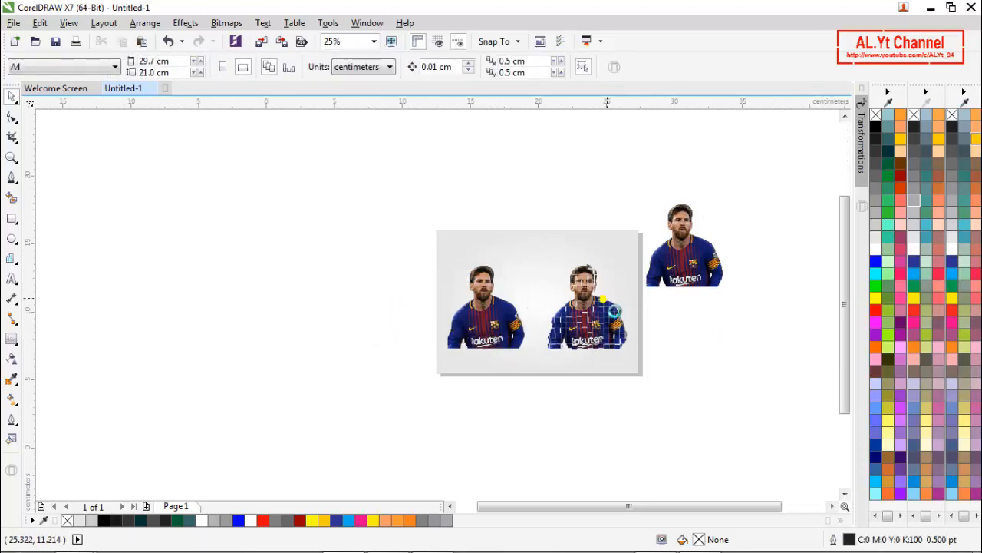
- Start a straight-segment zigzag with the Pen tool above the plain photo's head, running down the left-side hair, ear and cheek to the jaw
scroll(599, 301, "up", 2)
scroll(591, 305, "down", 1)
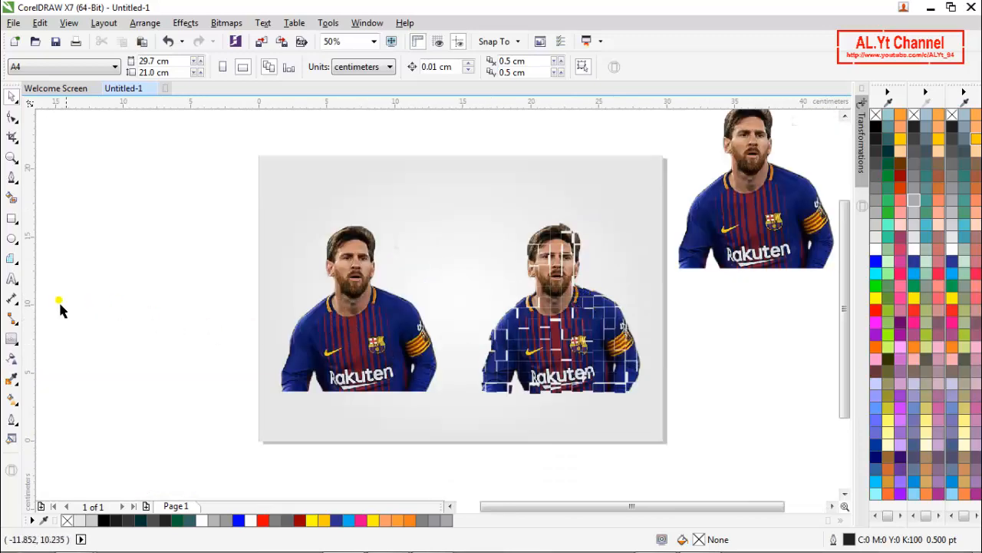
left_click(13, 178)
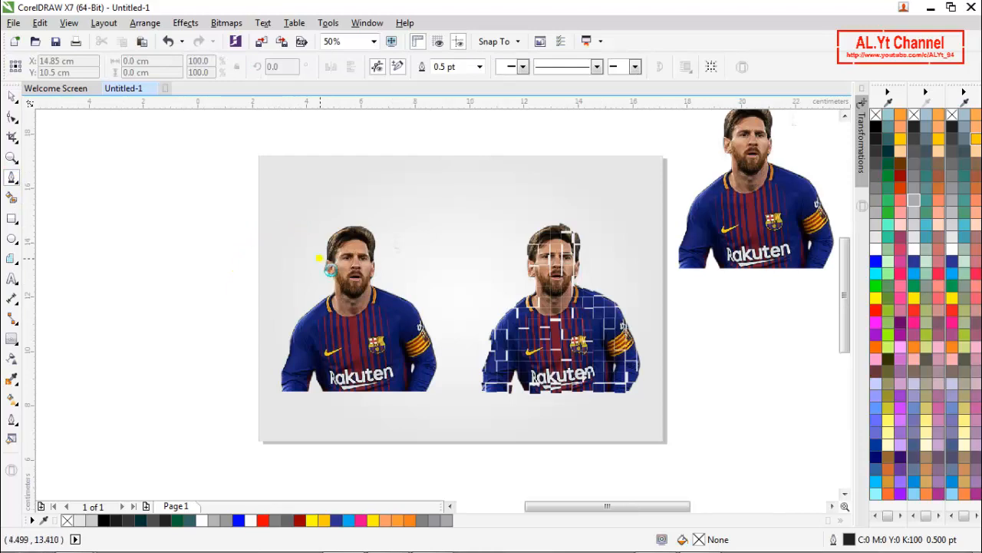
scroll(321, 262, "up", 1)
left_click(323, 176)
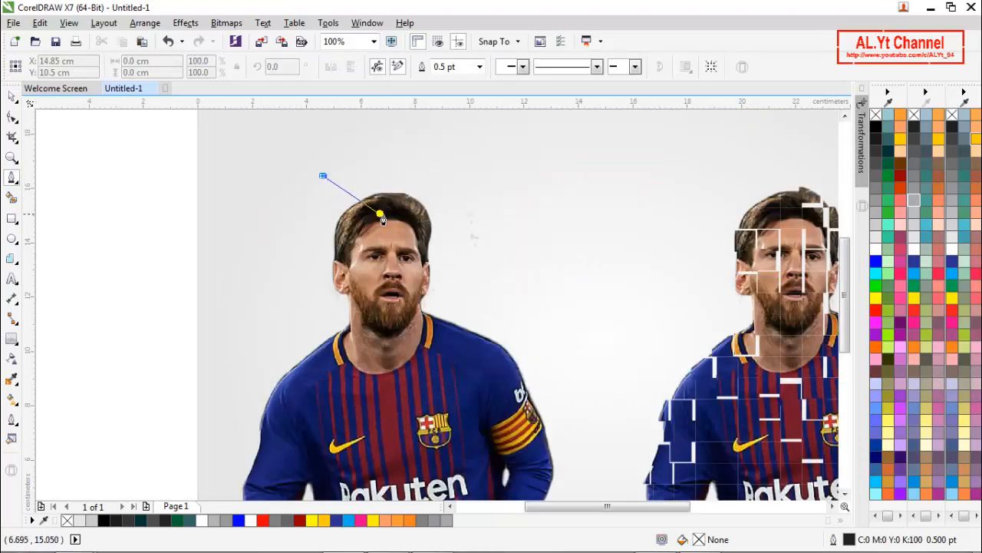
left_click(379, 212)
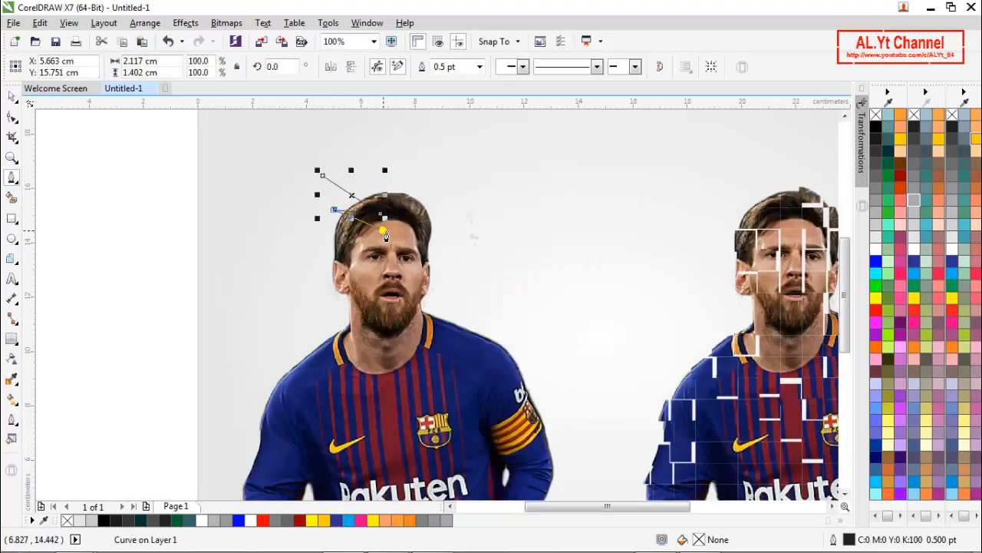
left_click(380, 230)
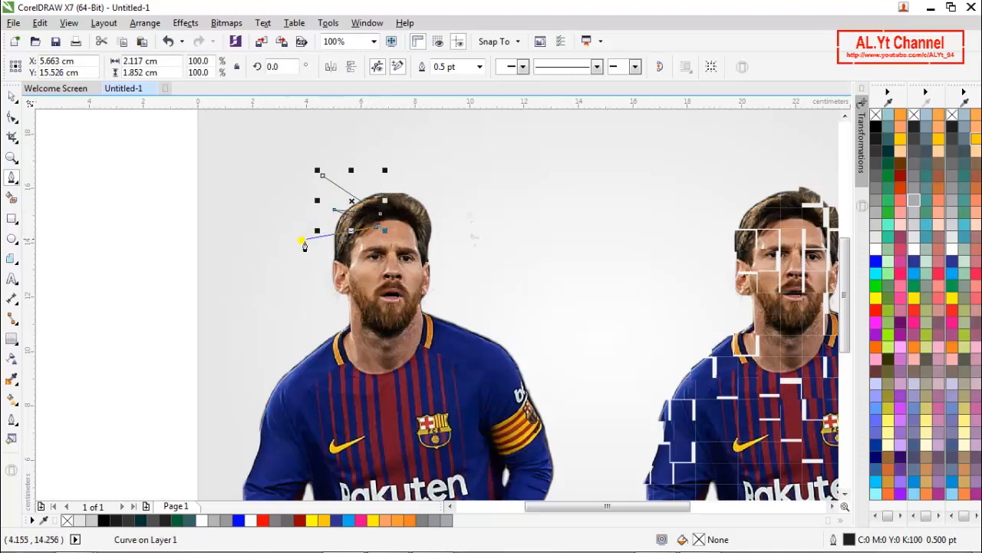
left_click_drag(301, 242, 296, 244)
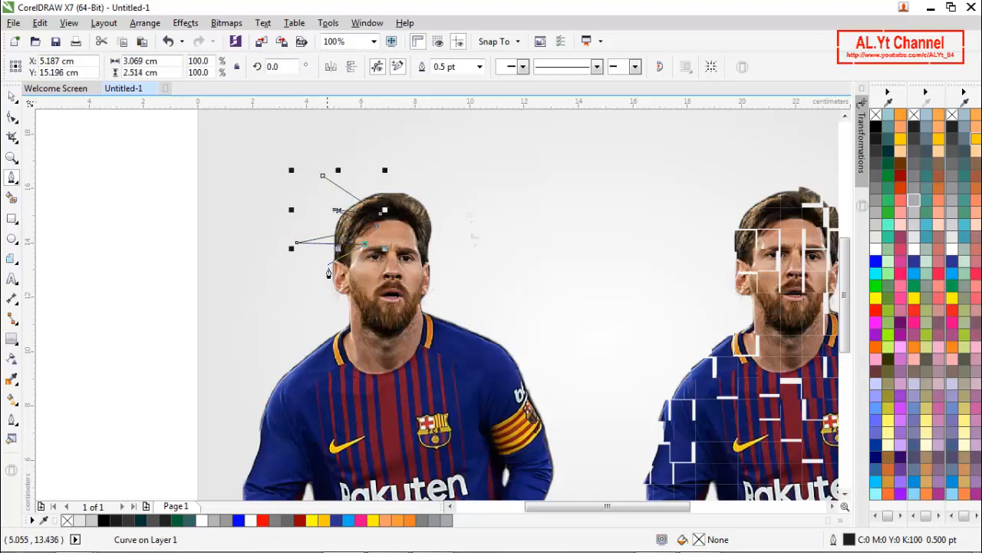
left_click_drag(306, 281, 358, 266)
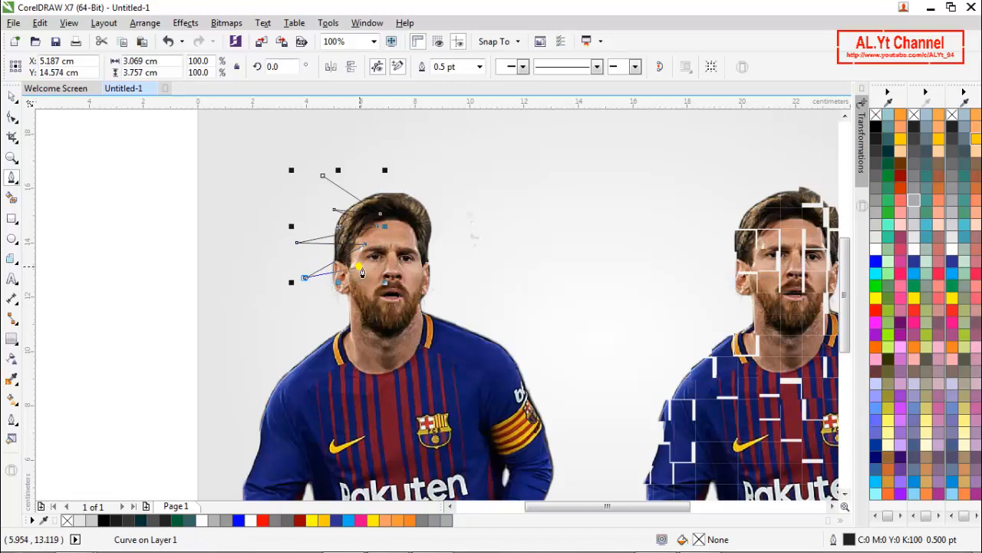
left_click_drag(317, 299, 376, 278)
left_click_drag(320, 324, 373, 318)
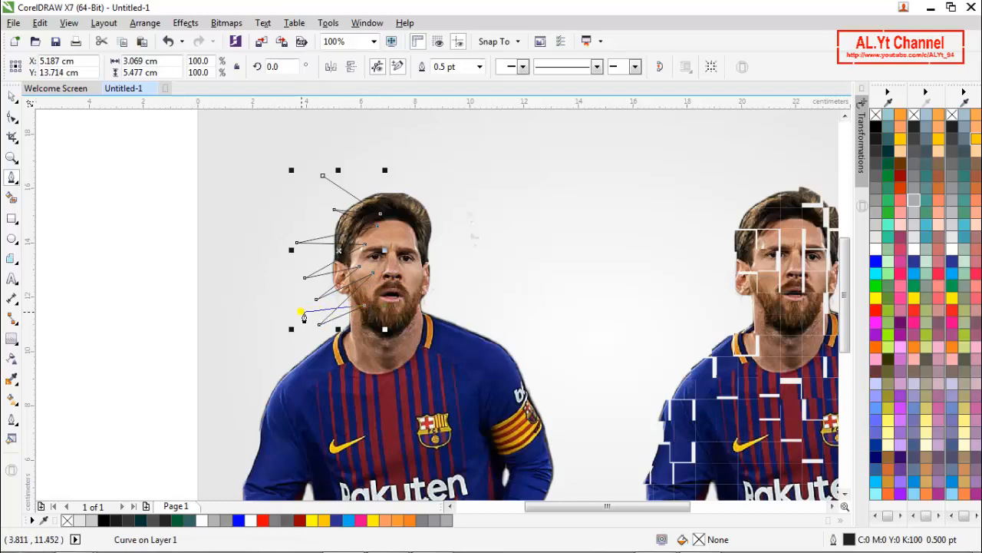
- Continue the zigzag from the beard down across the neck, collar and left-side shoulder of the plain photo
left_click(302, 312)
left_click(368, 343)
left_click(309, 338)
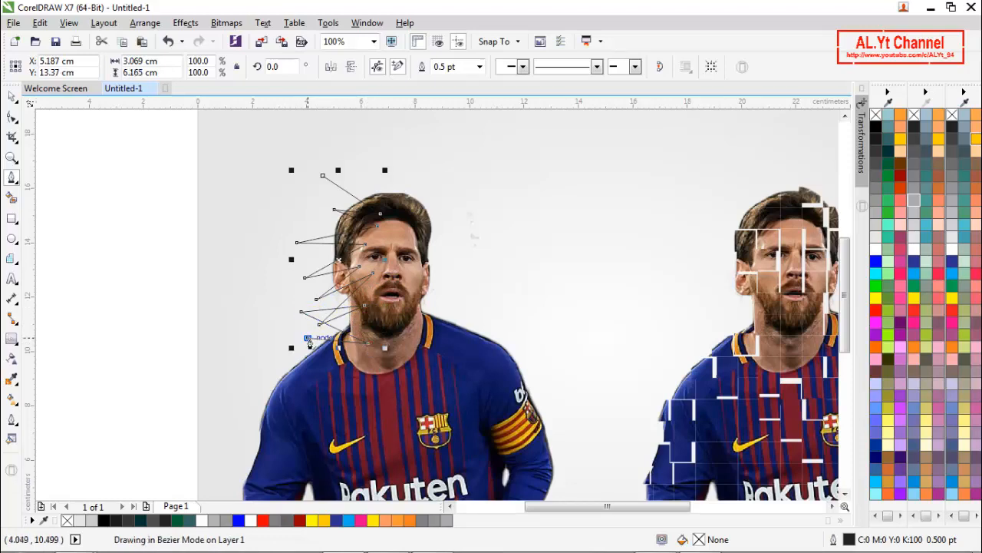
left_click(331, 357)
left_click(289, 358)
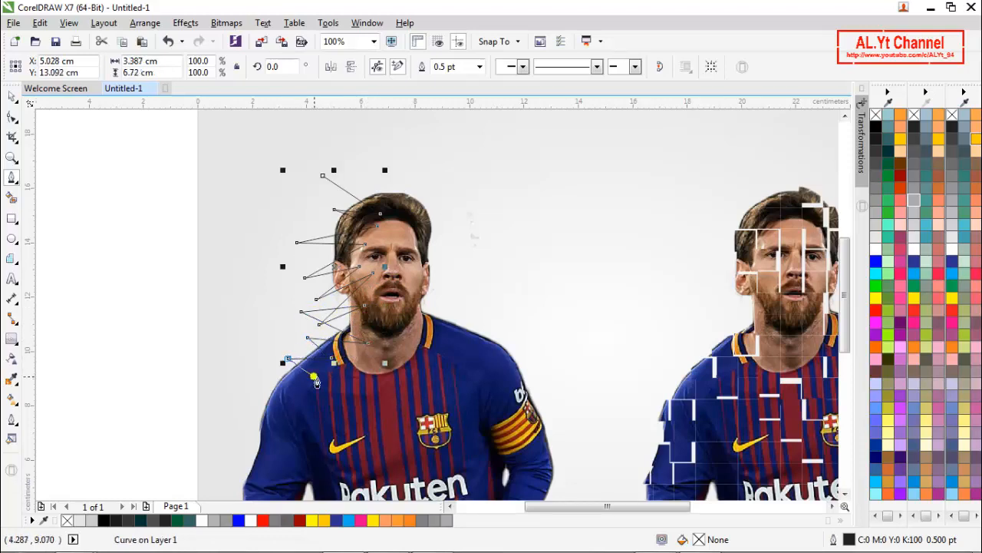
left_click(313, 376)
left_click(253, 393)
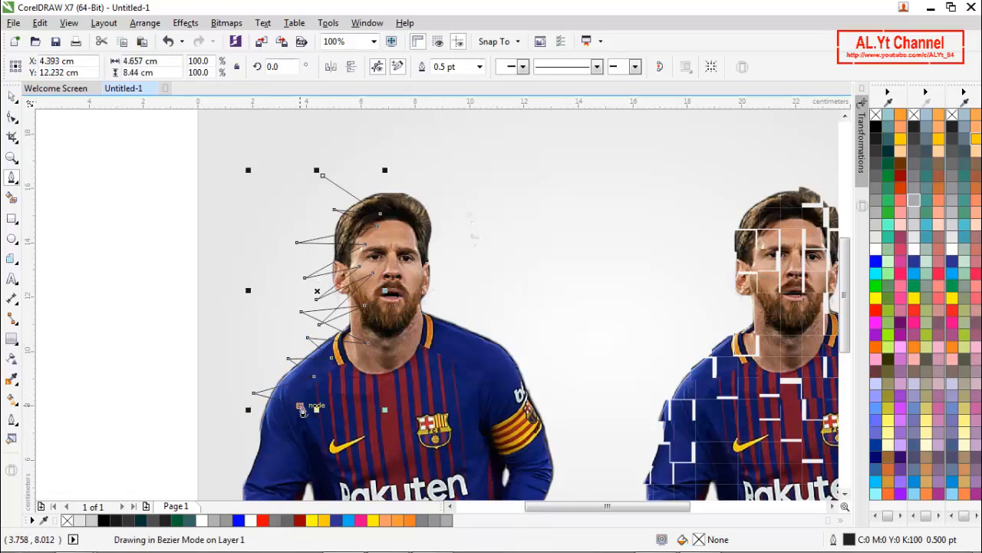
- Continue the zigzag down the upper sleeve, alternating points outside the arm and inside the jersey
left_click(300, 405)
left_click(242, 430)
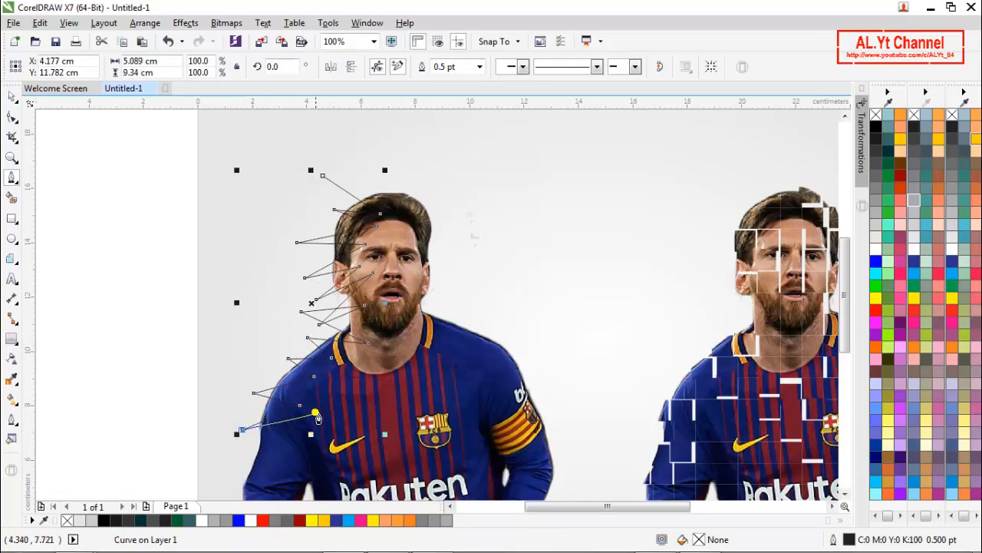
left_click(316, 412)
left_click(284, 435)
left_click(323, 424)
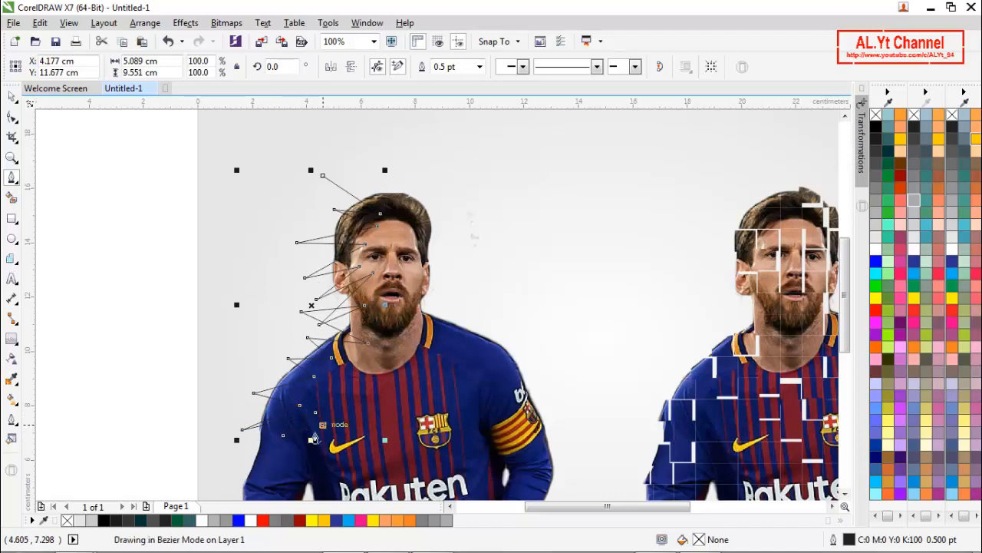
left_click(234, 462)
left_click(267, 468)
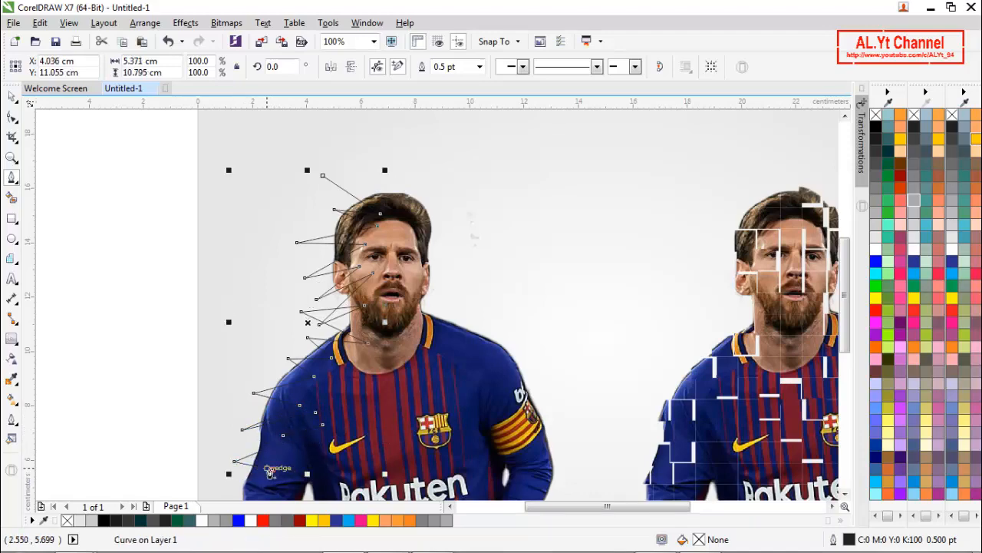
- Extend the zigzag along the forearm and bring it just below the photo's bottom edge
scroll(271, 472, "down", 3)
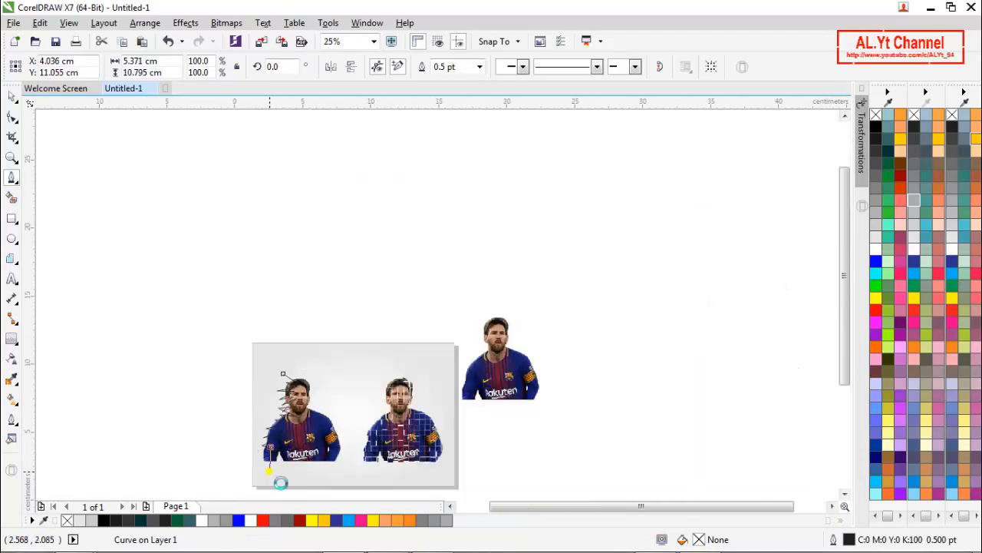
scroll(270, 471, "up", 3)
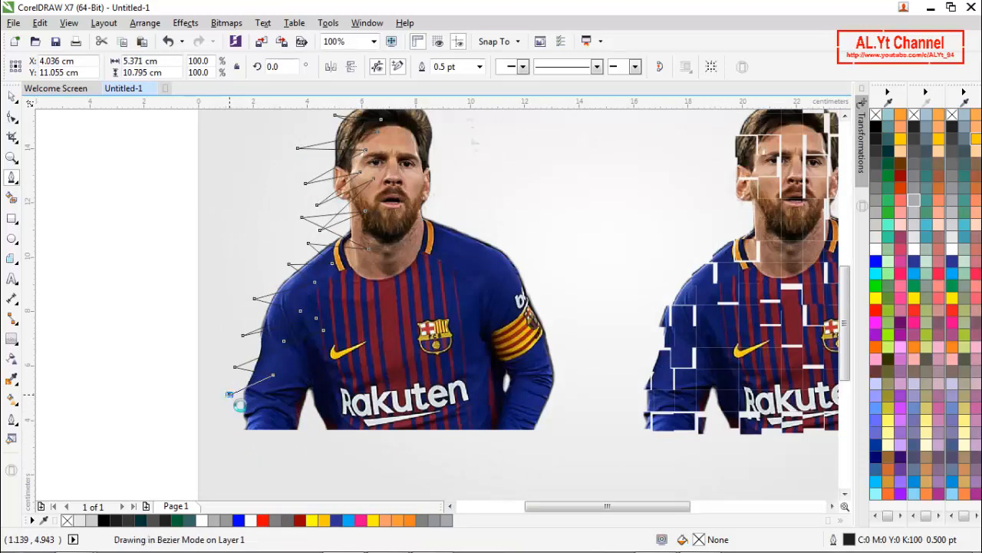
left_click(271, 398)
left_click(230, 426)
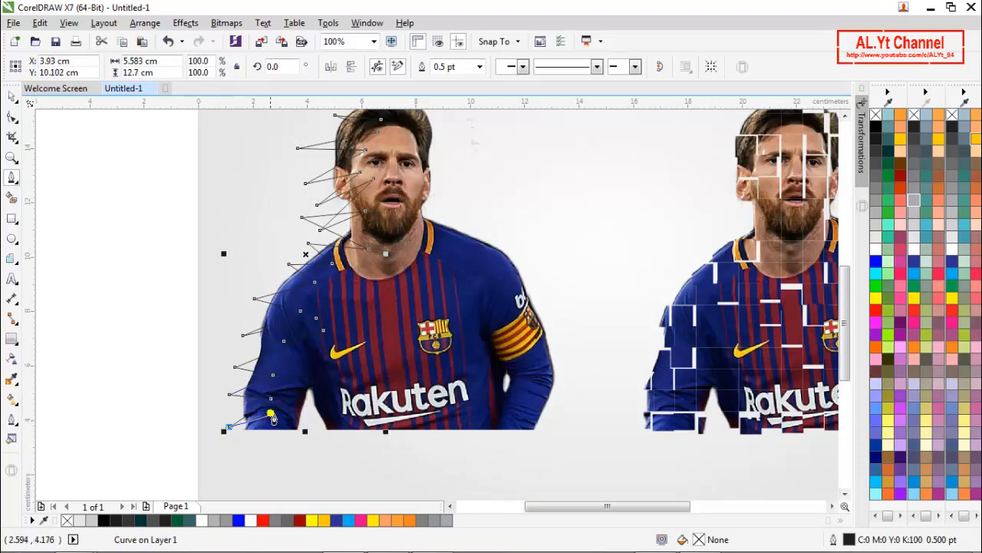
left_click(281, 406)
left_click(266, 444)
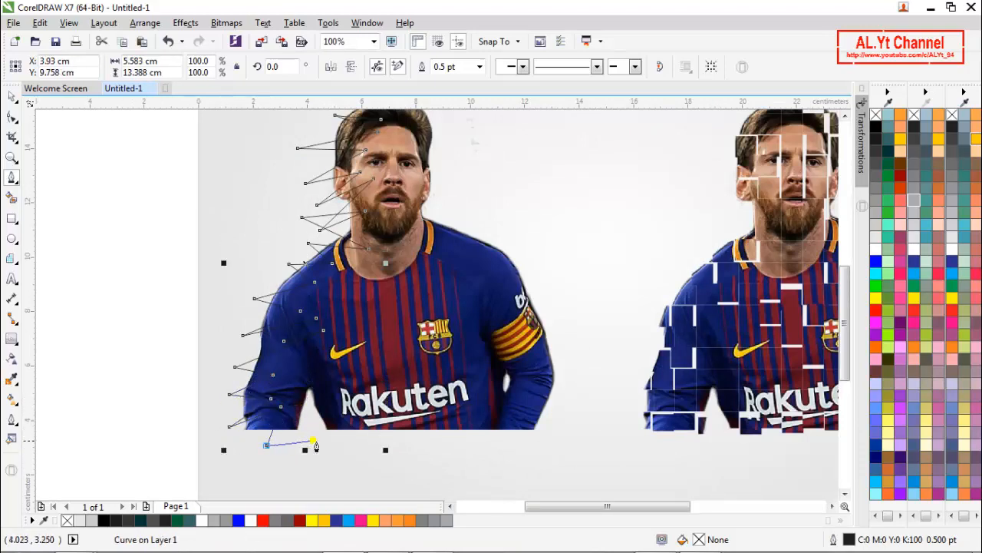
- Add zigzag spikes across the photo's bottom edge beside the arm, making the line about 5.6 cm wide and 13.5 cm tall
left_click(305, 445)
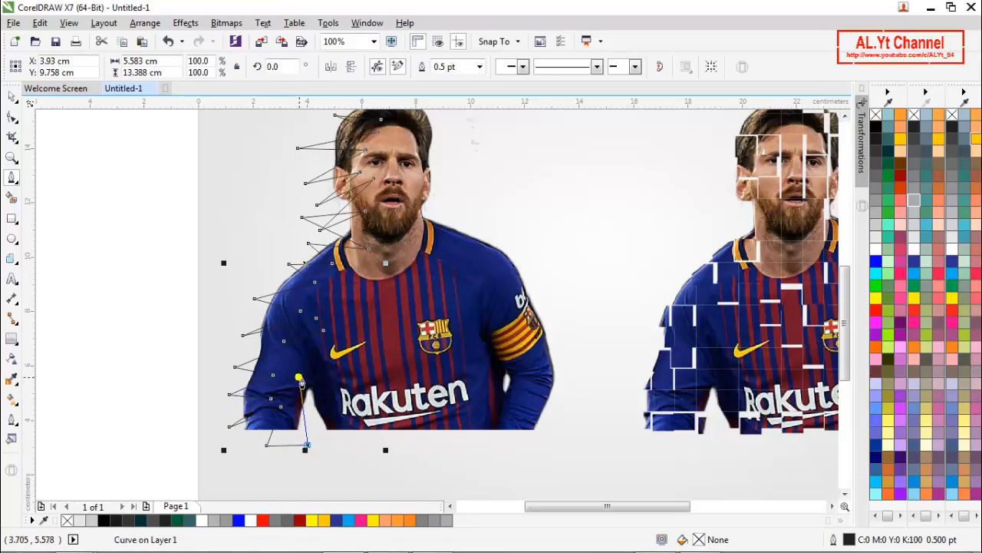
left_click(298, 378)
left_click_drag(330, 449, 333, 389)
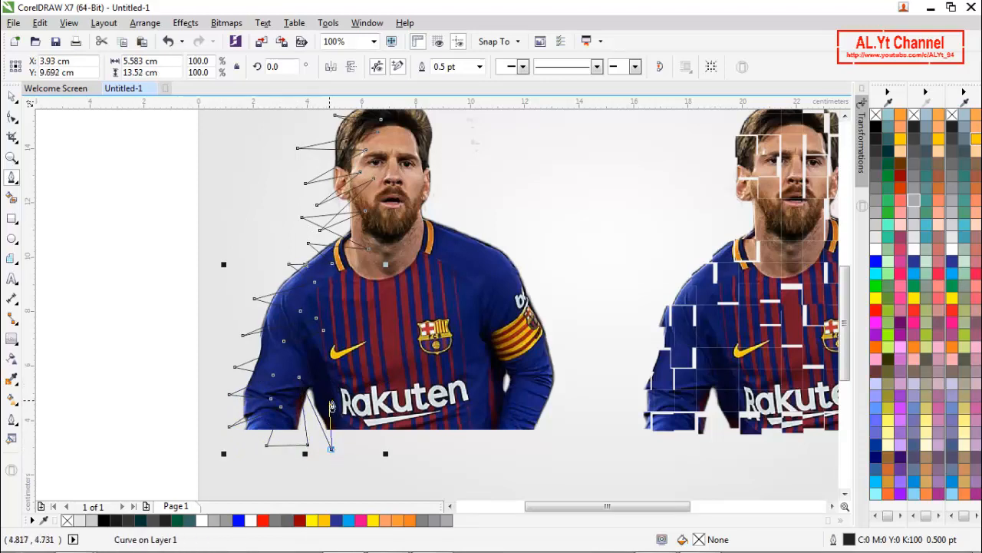
left_click_drag(352, 447, 319, 371)
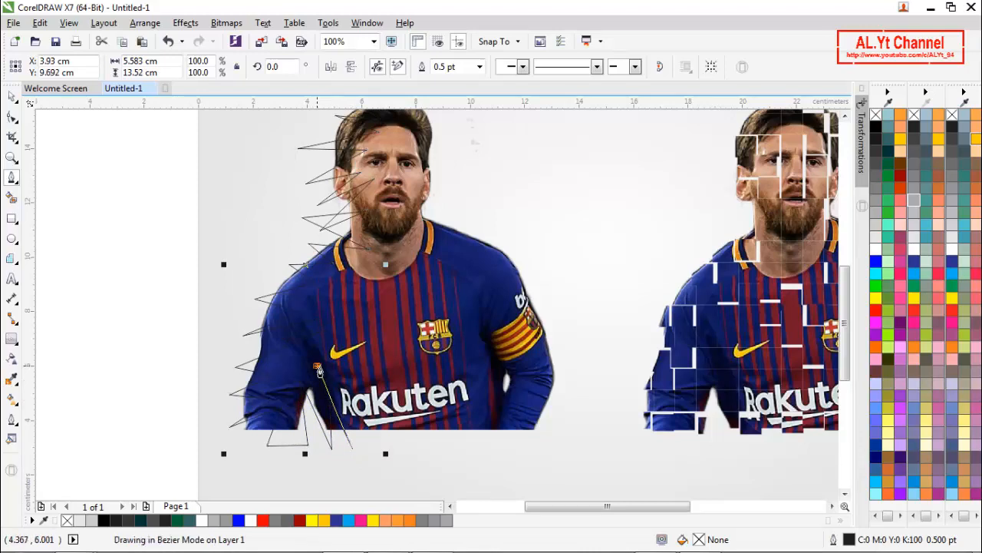
- Try to extend the zigzag back up through the sleeve, past the page's left edge area, to the collar and out beyond the shoulder
left_click(285, 373)
left_click(306, 354)
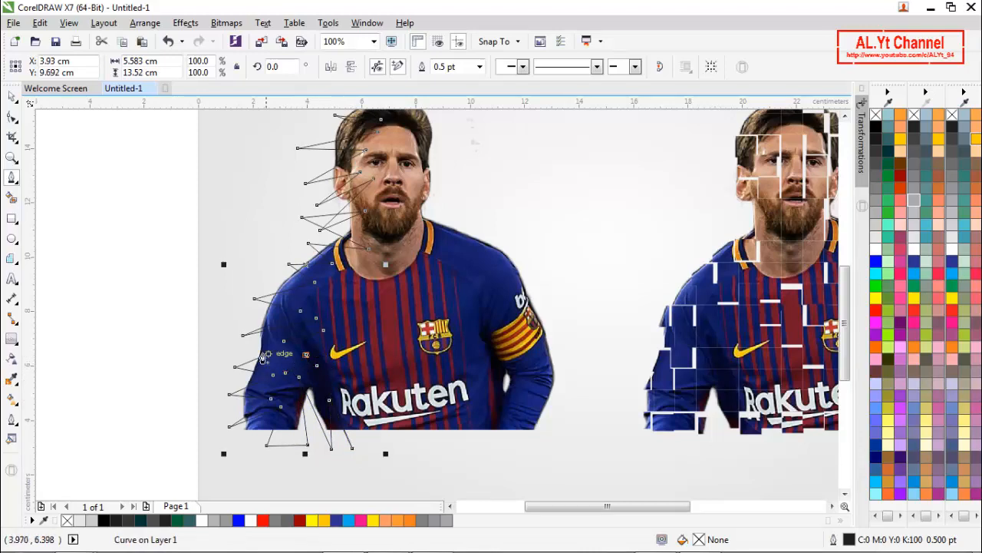
left_click(207, 338)
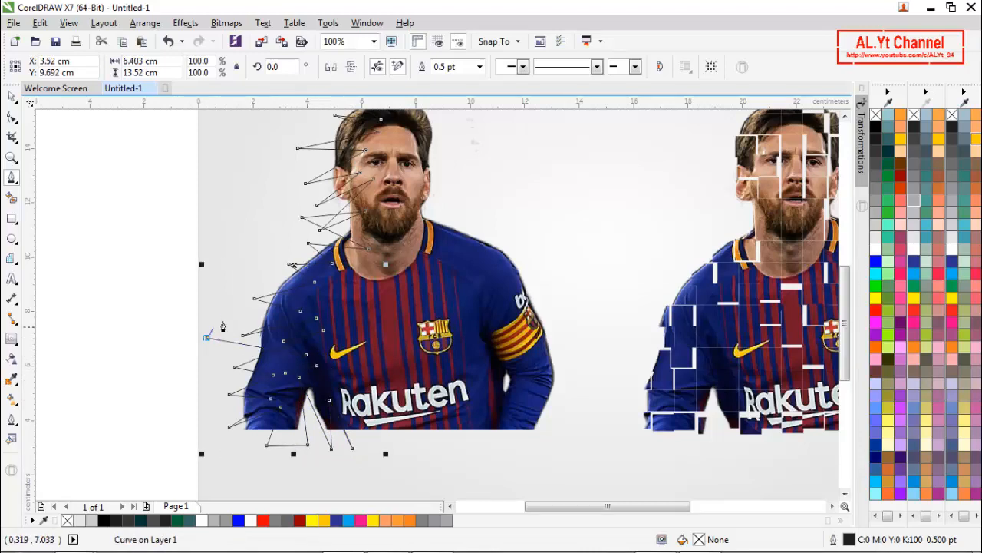
left_click(341, 282)
left_click(232, 244)
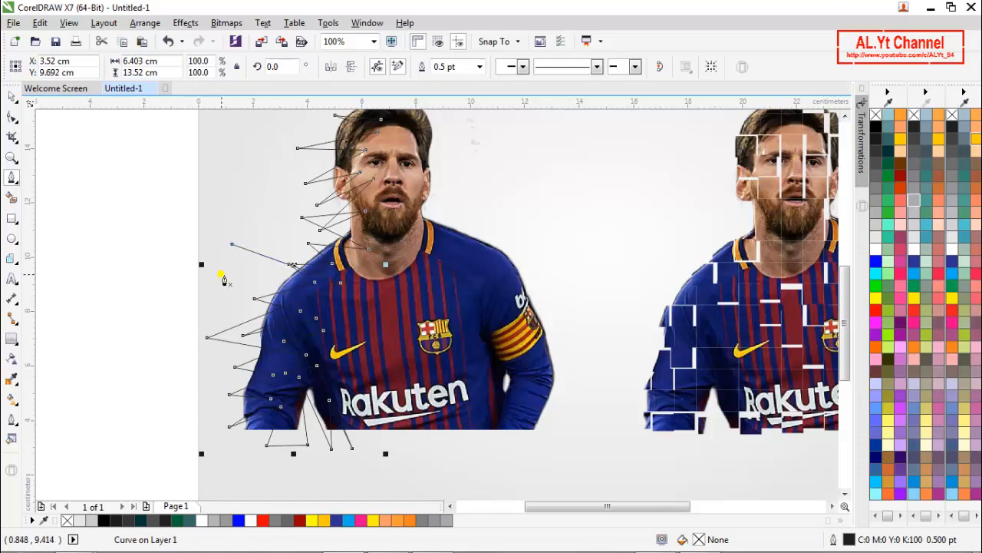
- Try outline widths of 3 pt and 2 pt on the zigzag curve
left_click(14, 98)
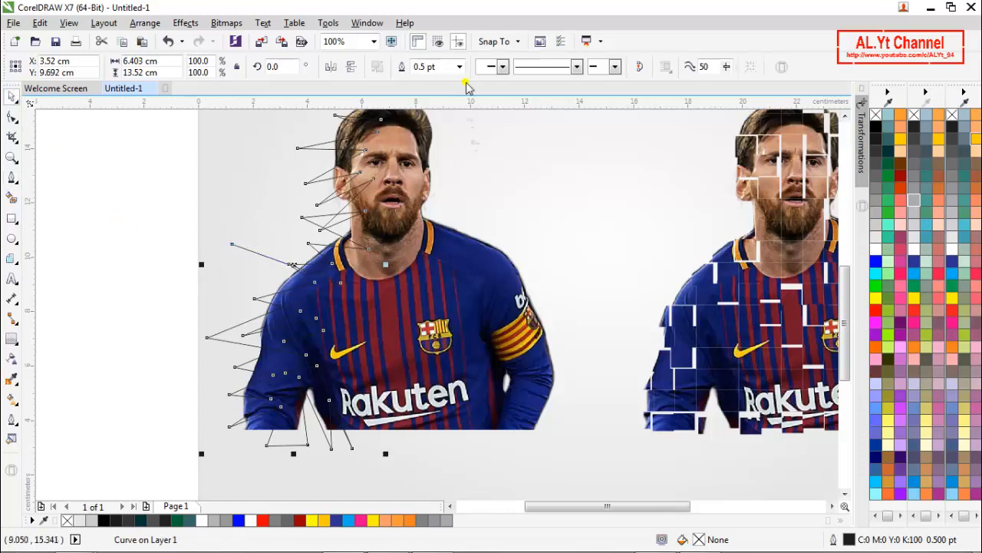
left_click(461, 67)
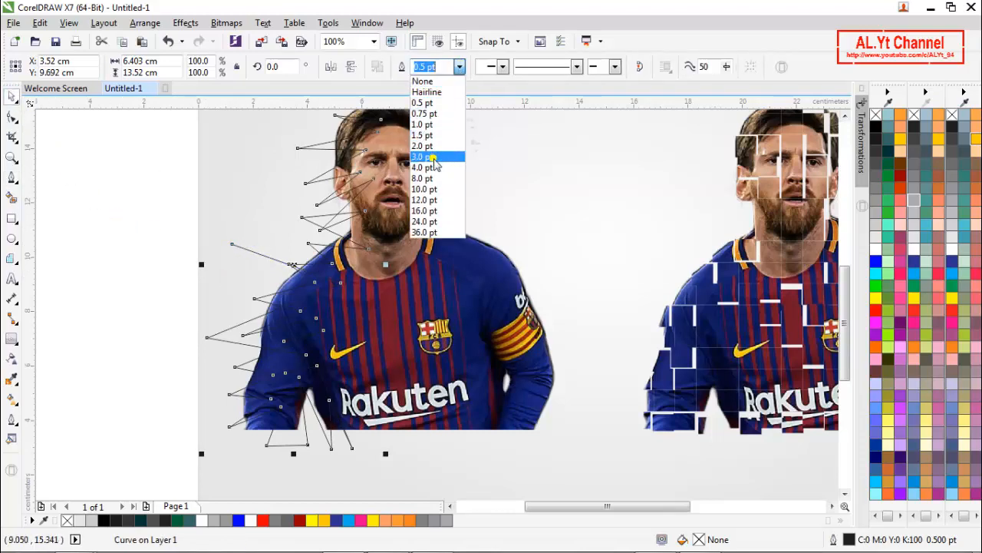
left_click(435, 156)
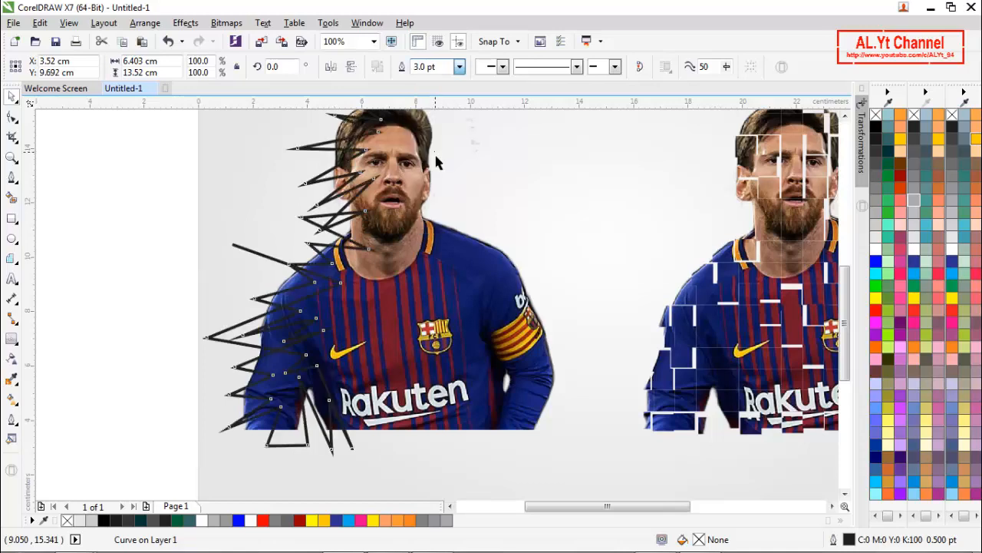
left_click(460, 69)
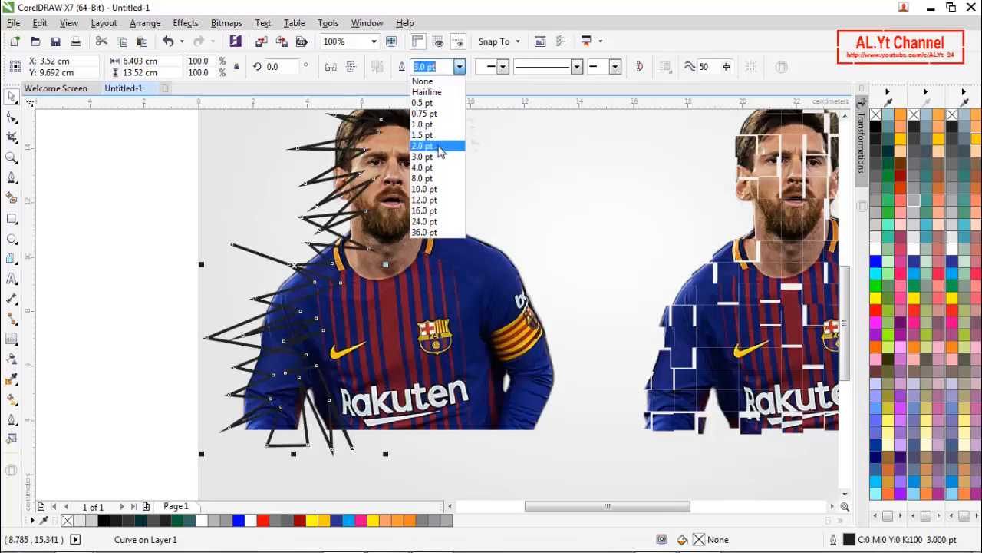
left_click(440, 146)
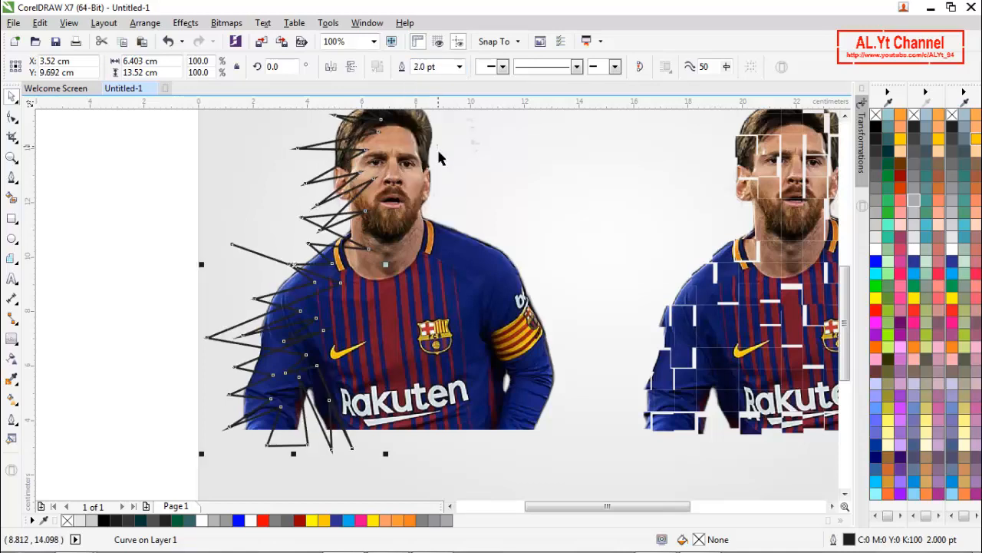
- Undo the zigzag's width changes and its last stretch back up the sleeve, and set its outline width to 1.5 pt
left_click(455, 286, "shift")
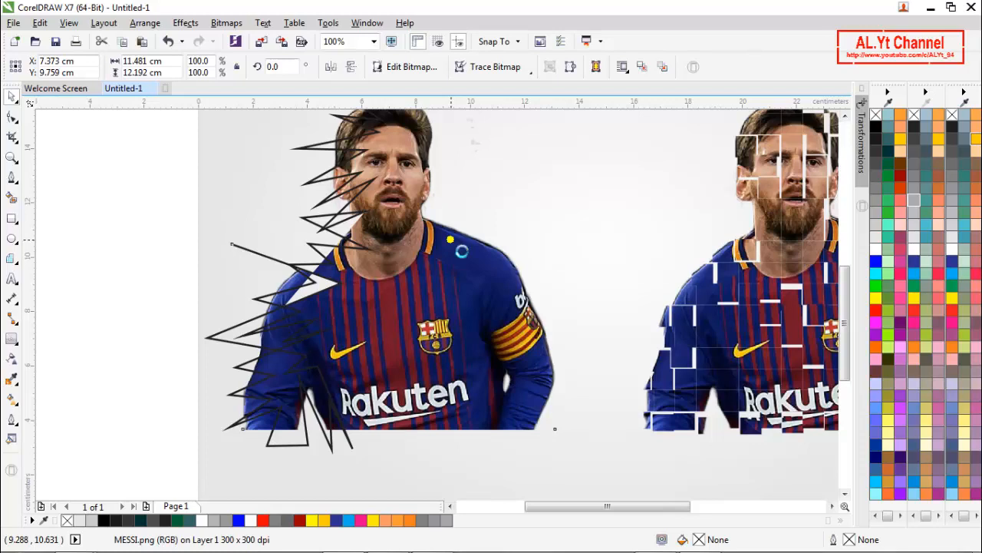
key("ctrl+z")
key("ctrl+z")
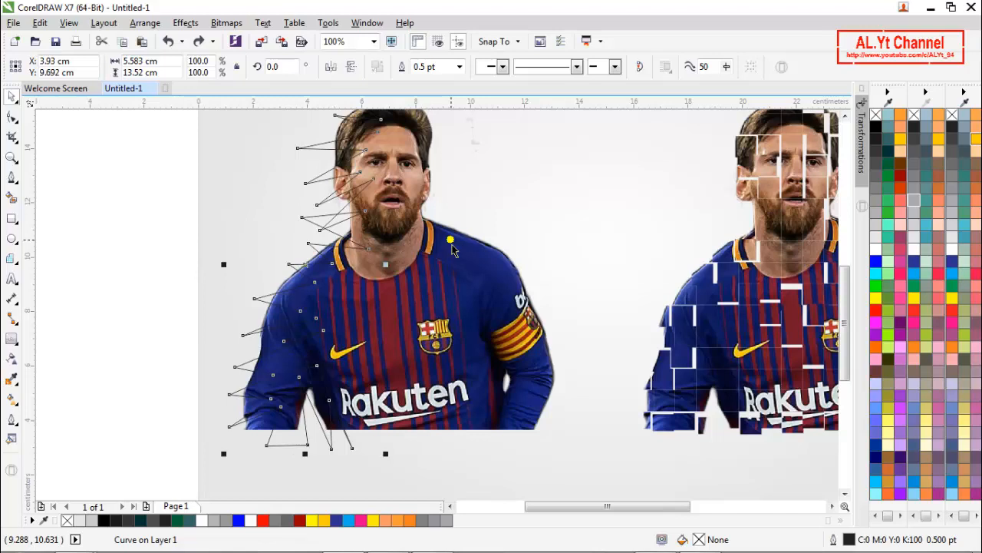
left_click(460, 67)
left_click(433, 124)
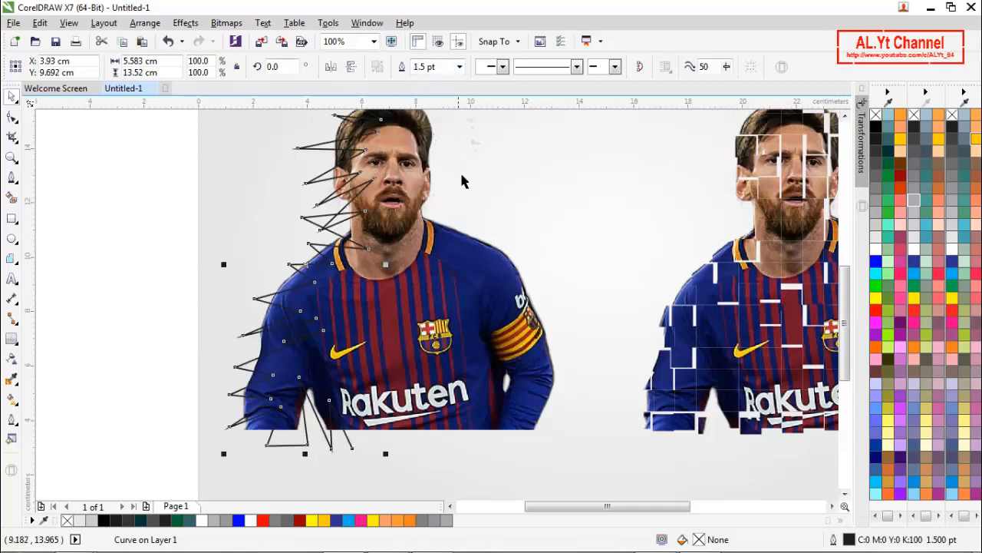
- Move the zigzag curve off the plain photo, about 4 cm to its left
left_click(476, 184, "shift")
left_click(429, 72)
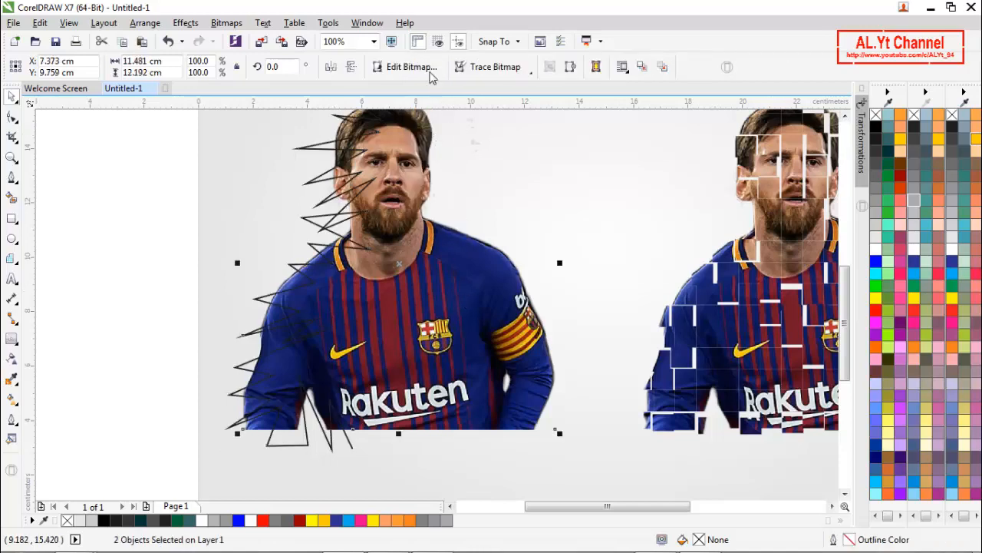
left_click(93, 231)
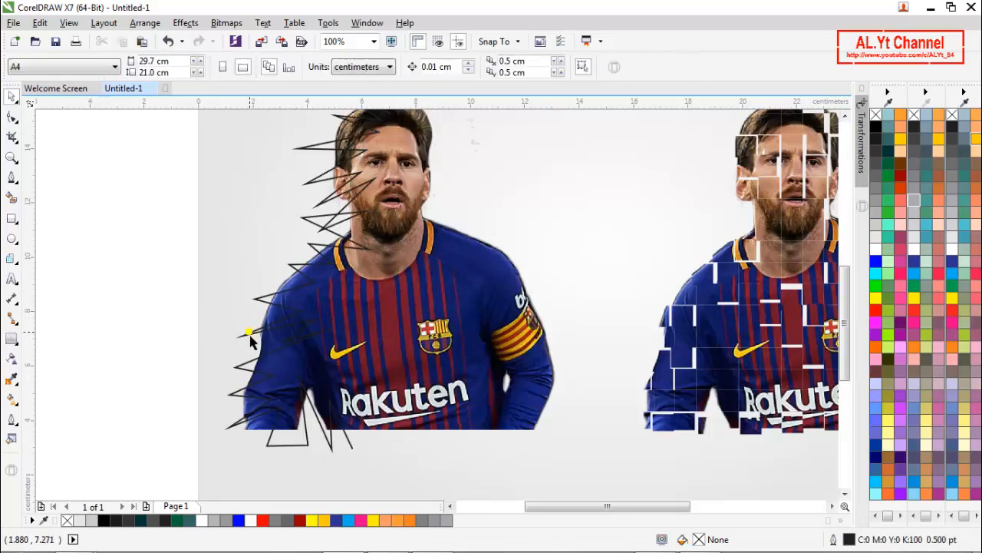
left_click_drag(253, 333, 151, 338)
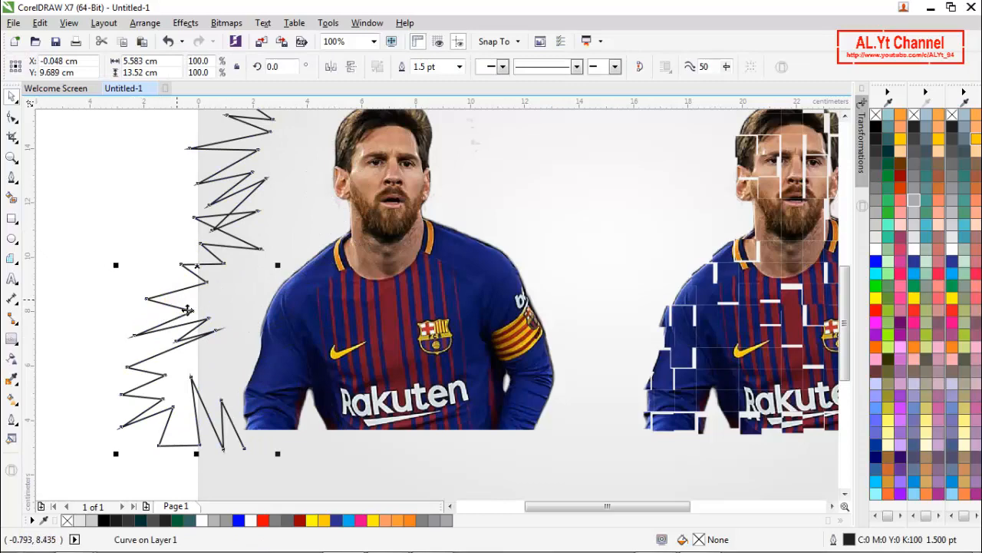
- Flatten the zigzag curve to about 7.6 cm tall and move it over the armband side of the plain photo
right_click(188, 309)
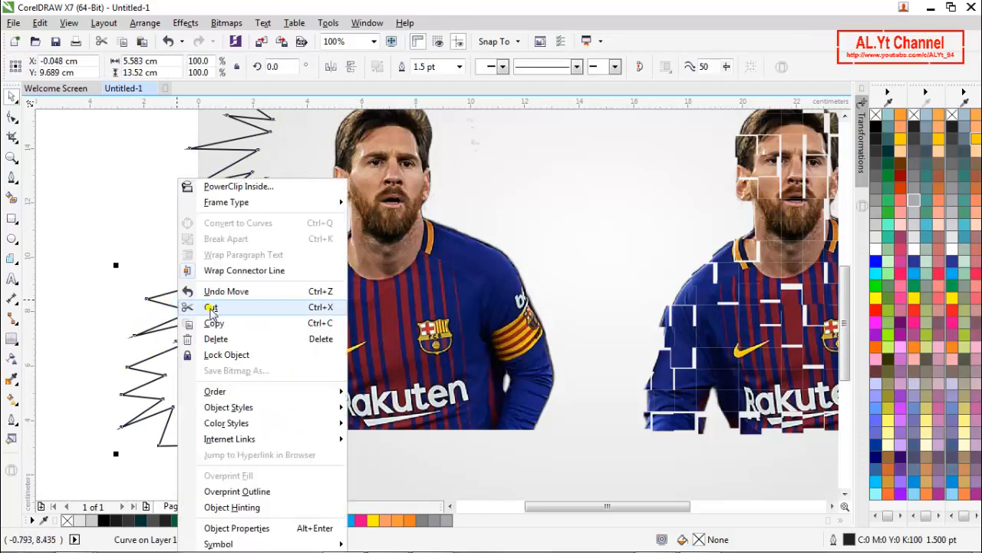
left_click(93, 321)
scroll(249, 264, "down", 2)
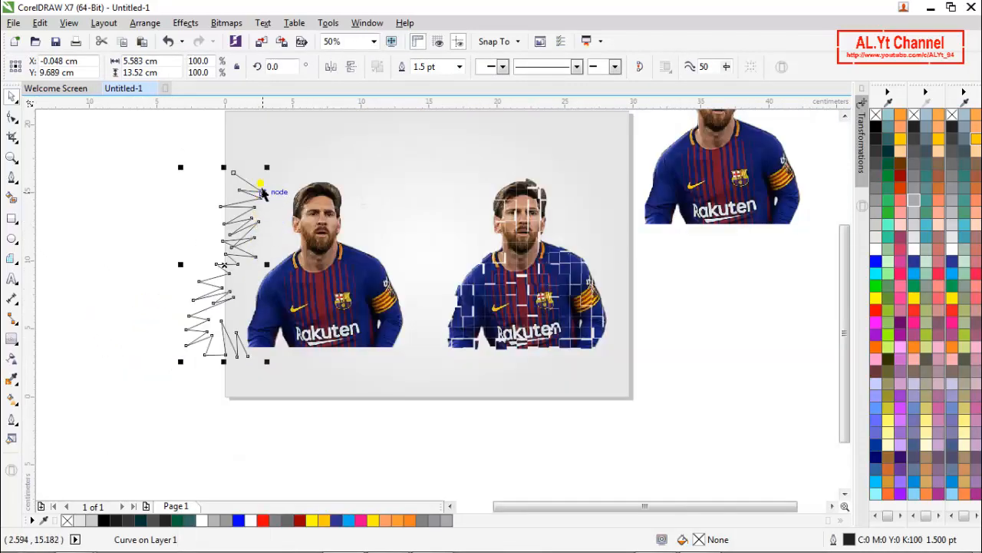
left_click_drag(235, 176, 235, 251)
left_click_drag(233, 323, 382, 307)
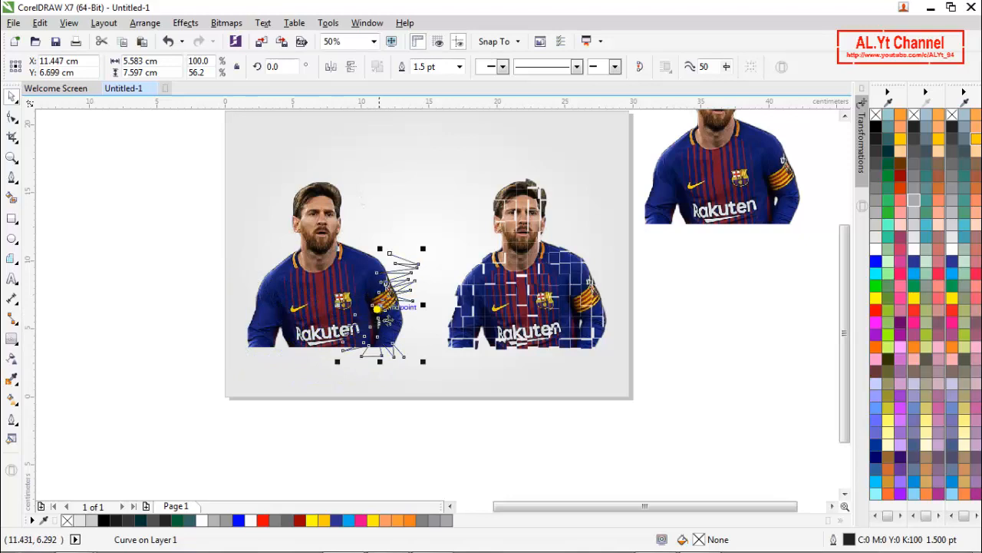
- Trim the plain photo with the zigzag curve and delete the curve
left_click(337, 230, "shift")
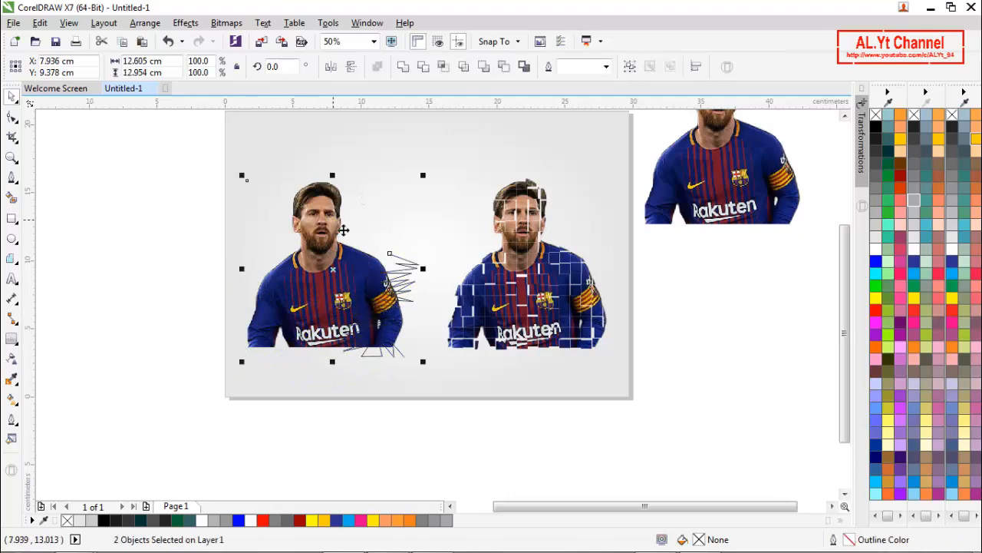
left_click(428, 67)
left_click(139, 246)
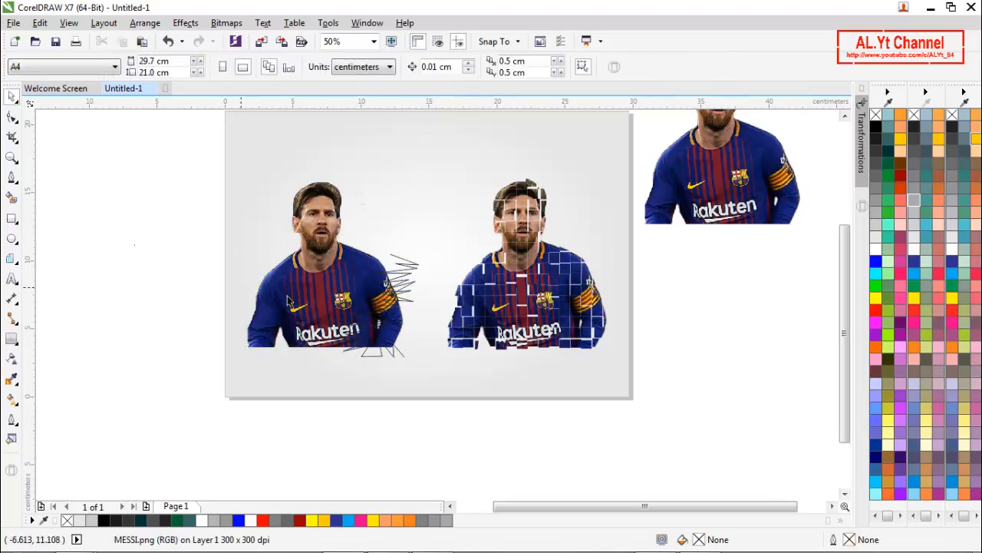
left_click(407, 286)
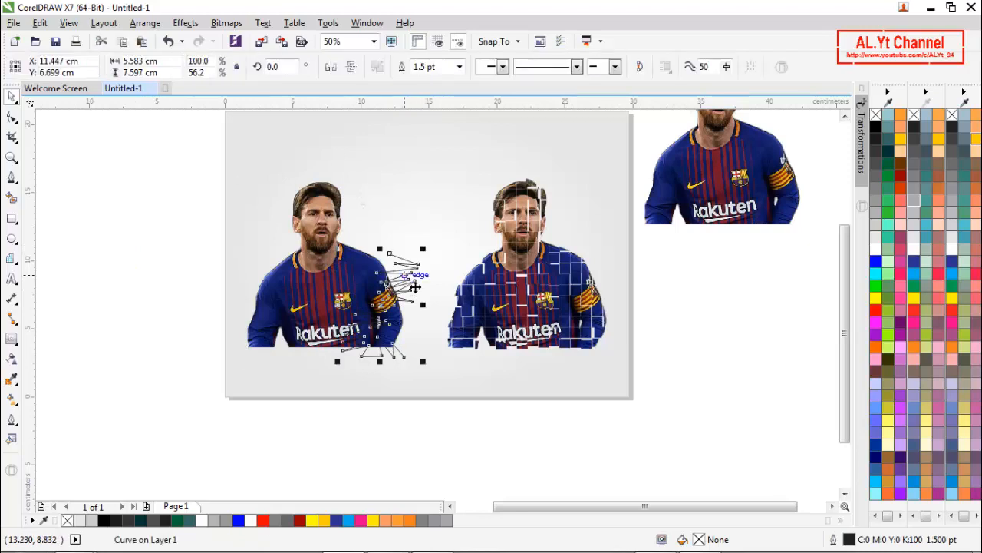
right_click(414, 286)
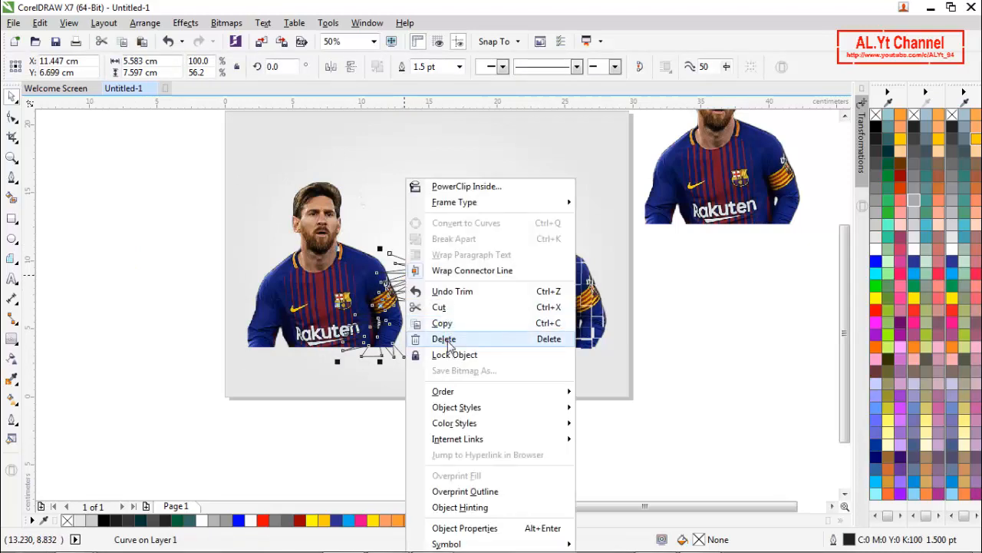
left_click(447, 340)
- Break the trimmed plain photo apart into separate pieces and deselect them
left_click(340, 286)
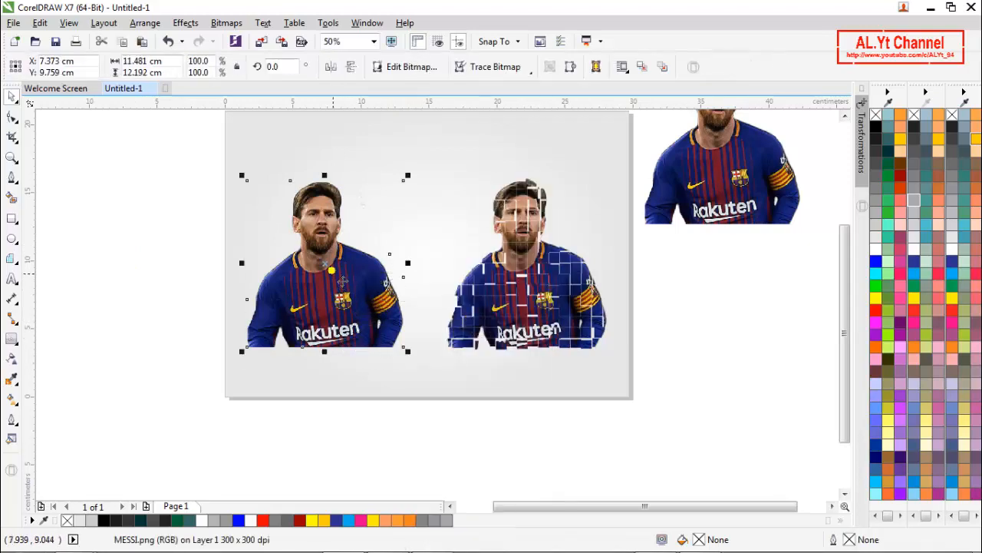
left_click(105, 215)
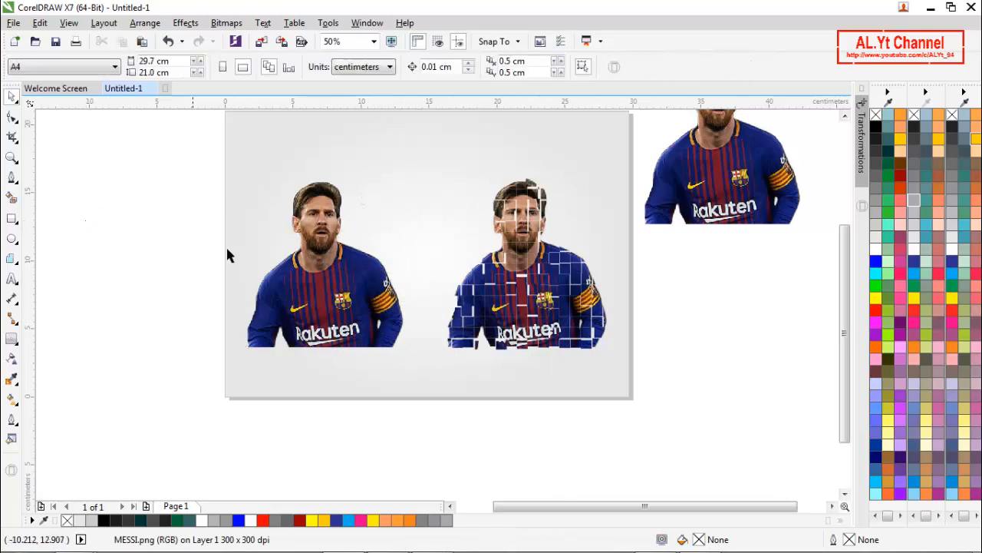
left_click(318, 296)
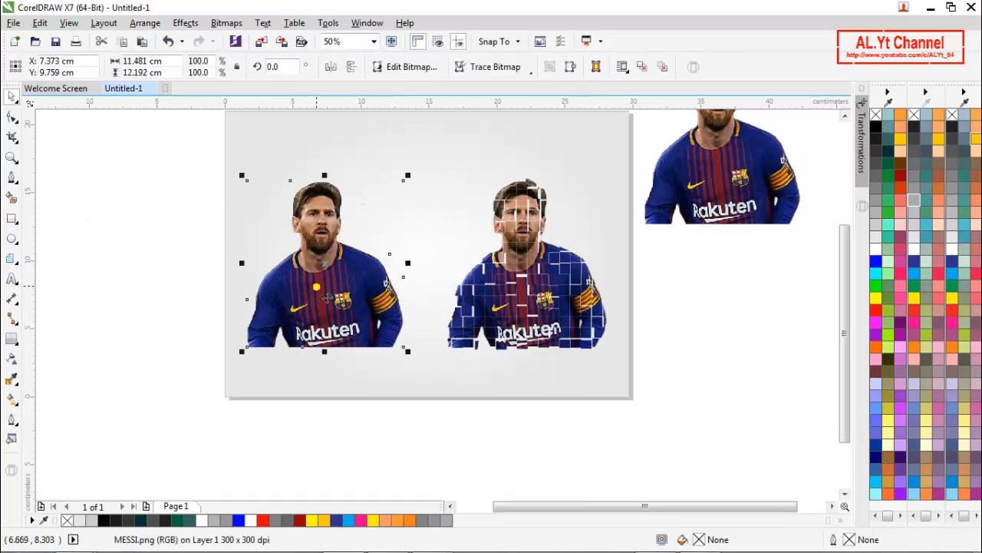
scroll(138, 303, "up", 1)
left_click(141, 303)
left_click(549, 370)
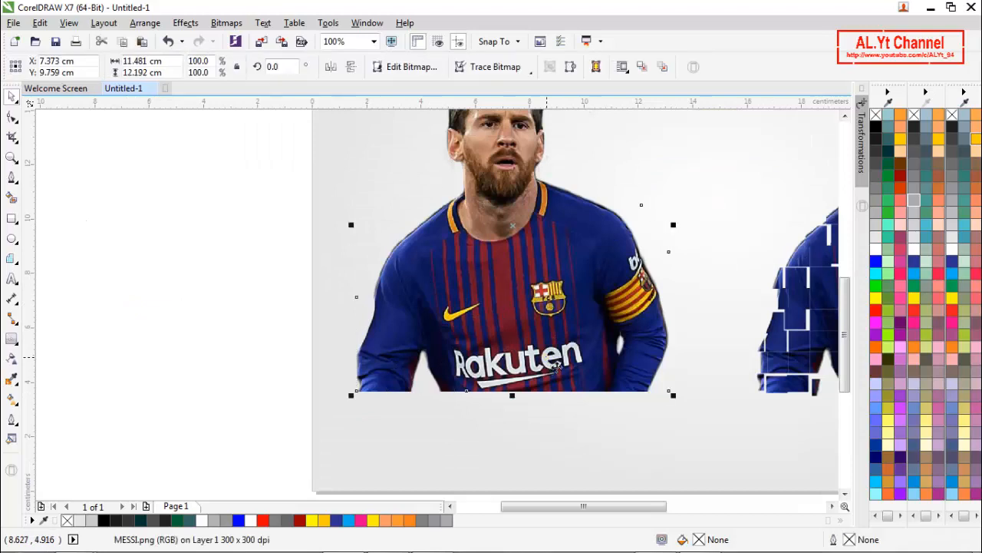
right_click(542, 356)
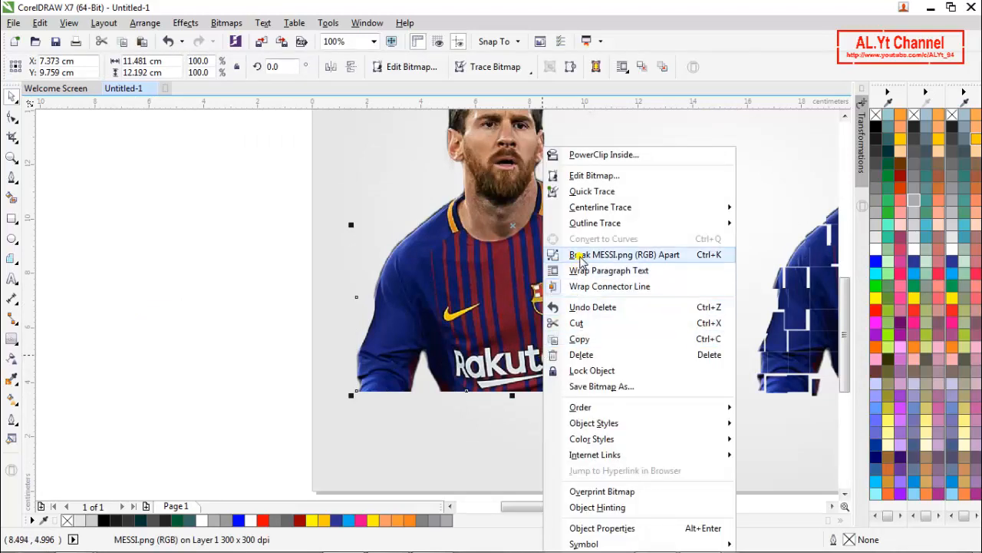
left_click(581, 259)
left_click(208, 267)
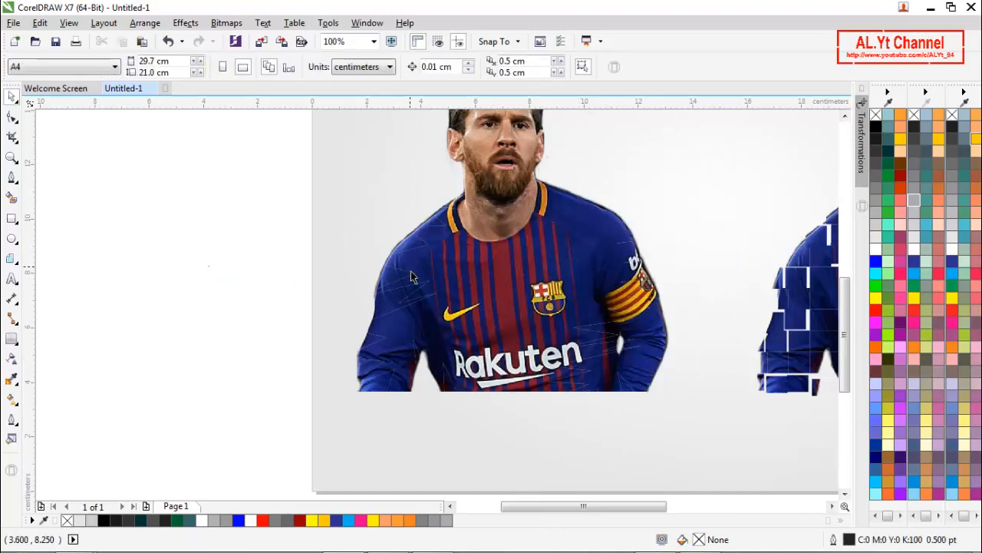
- Try shifting the fragment beside the face and shoulder about 0.4 cm to the left, and return it to its place
left_click_drag(411, 247, 406, 247)
scroll(405, 239, "down", 1)
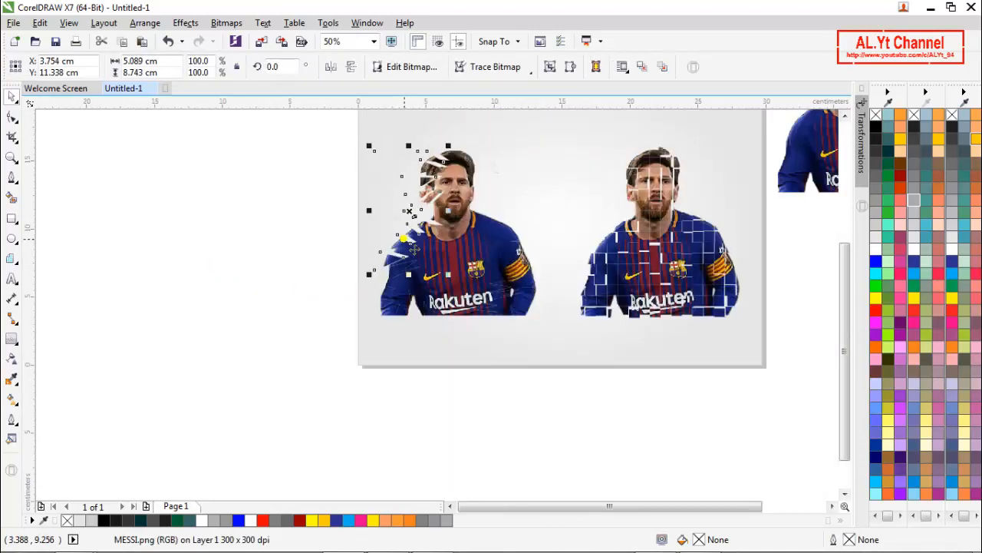
scroll(420, 192, "up", 1)
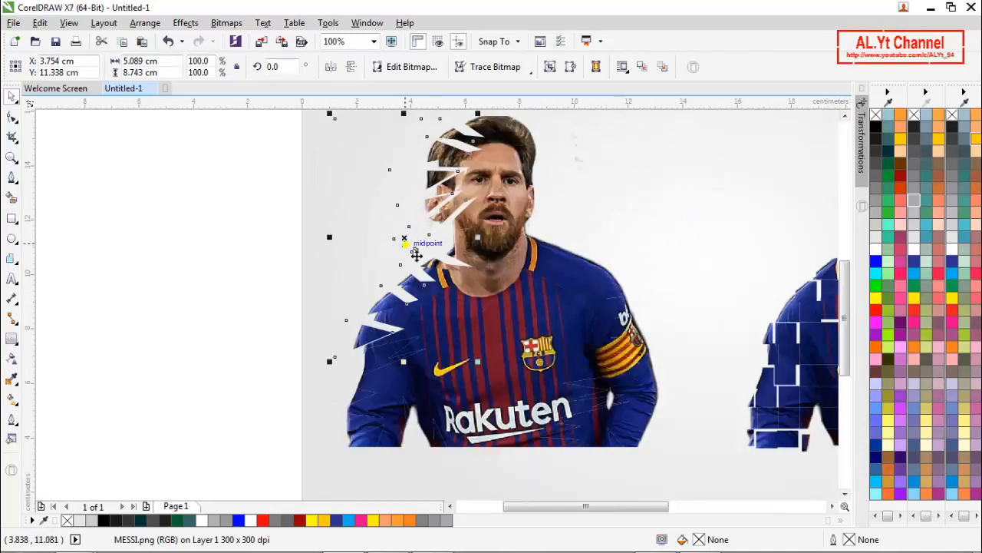
mouse_move(416, 255)
left_mouse_down()
mouse_move(443, 250)
mouse_move(424, 251)
left_mouse_up()
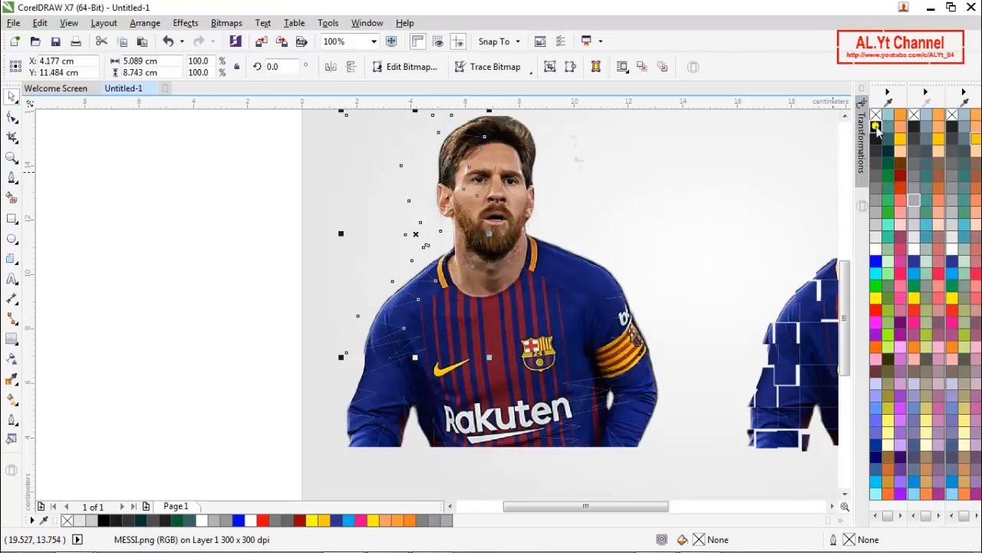
left_click(218, 238)
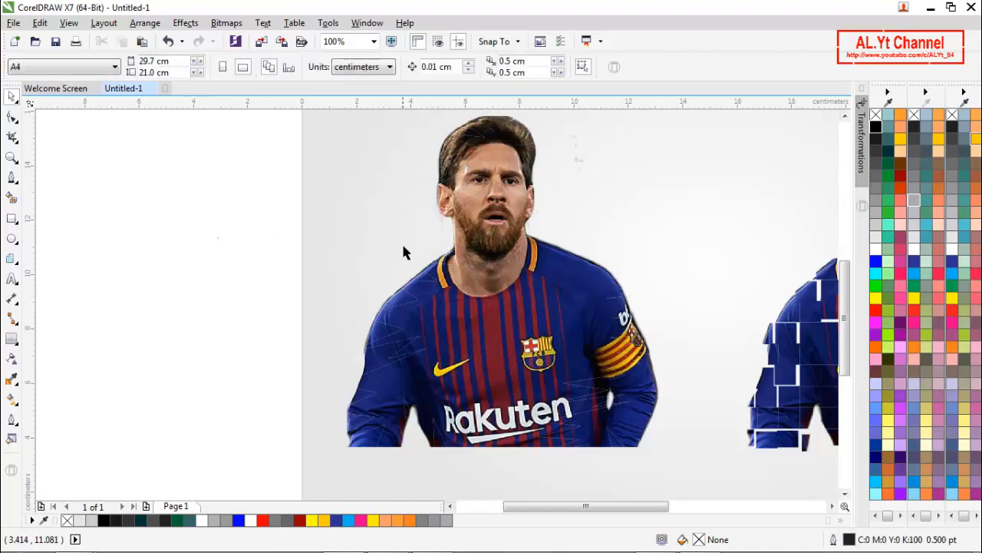
- Try to move the small fragment beside the neck, undo the move and clear the selection
left_click(406, 253)
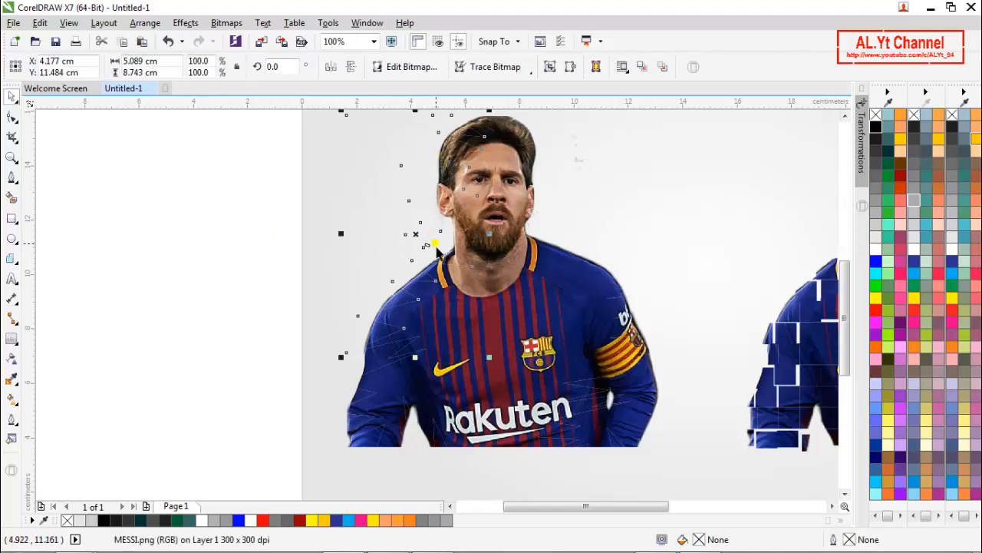
right_click(436, 251)
left_click(233, 250)
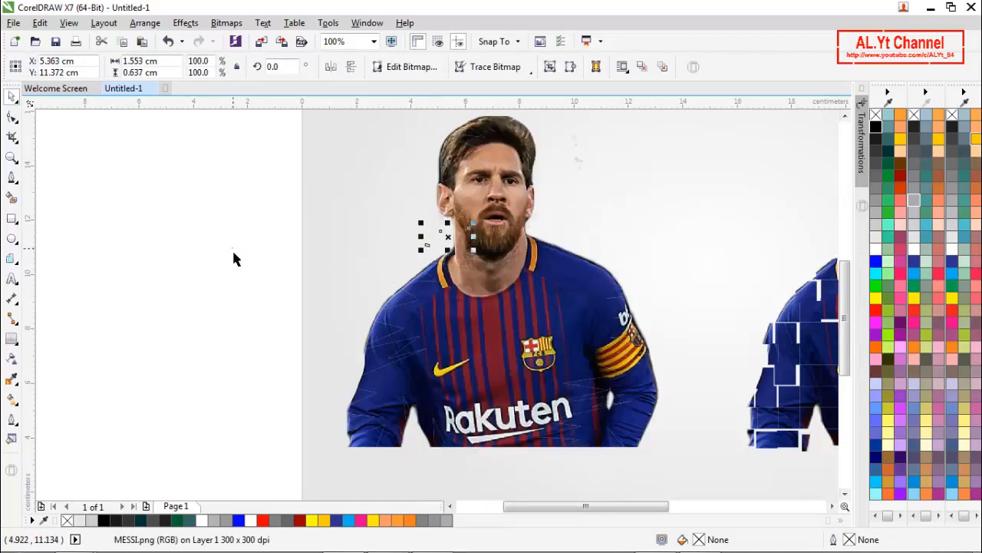
scroll(435, 241, "up", 1)
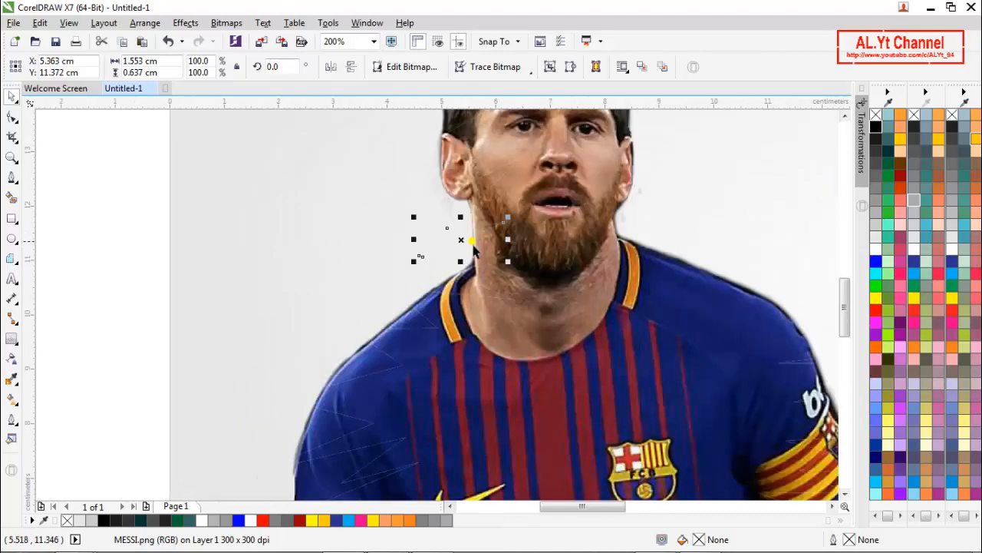
mouse_move(467, 243)
left_mouse_down()
mouse_move(454, 242)
mouse_move(463, 258)
left_mouse_up()
scroll(466, 254, "down", 1)
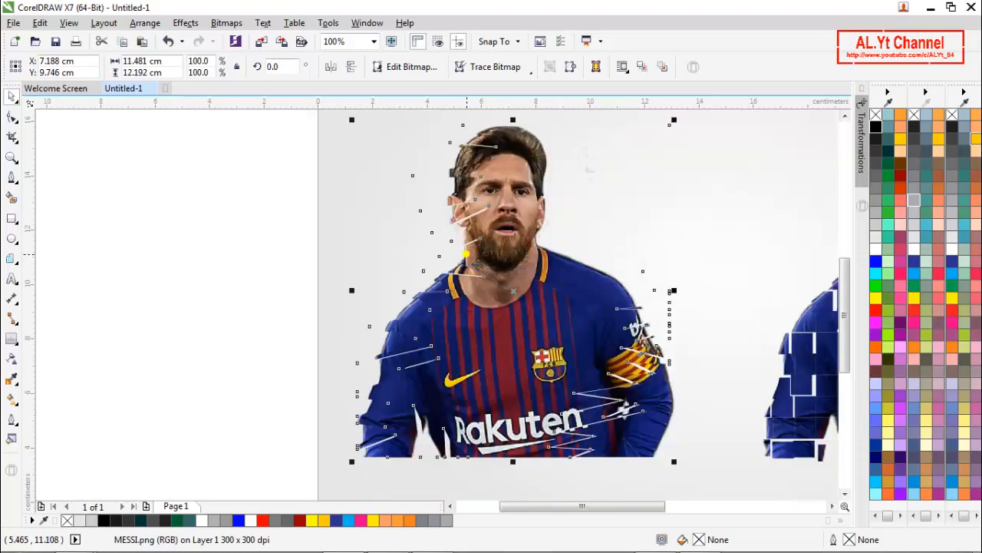
left_click(467, 261)
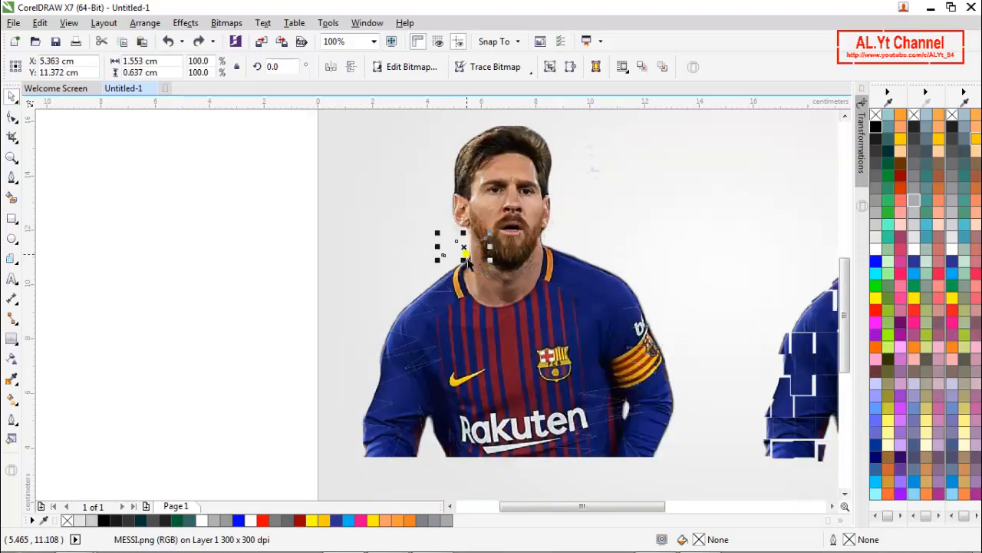
left_click(290, 255)
- Shift the face-and-shoulder fragment about 0.1 cm to the left and the sleeve fragment below it slightly down and left
scroll(405, 324, "up", 1)
left_click_drag(413, 301, 408, 295)
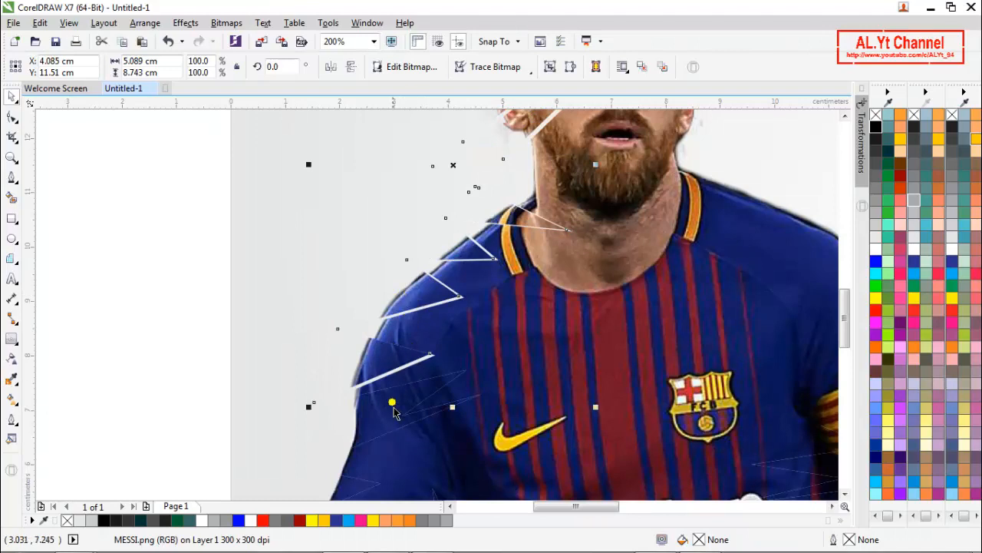
left_click_drag(395, 406, 389, 422)
scroll(378, 381, "down", 1)
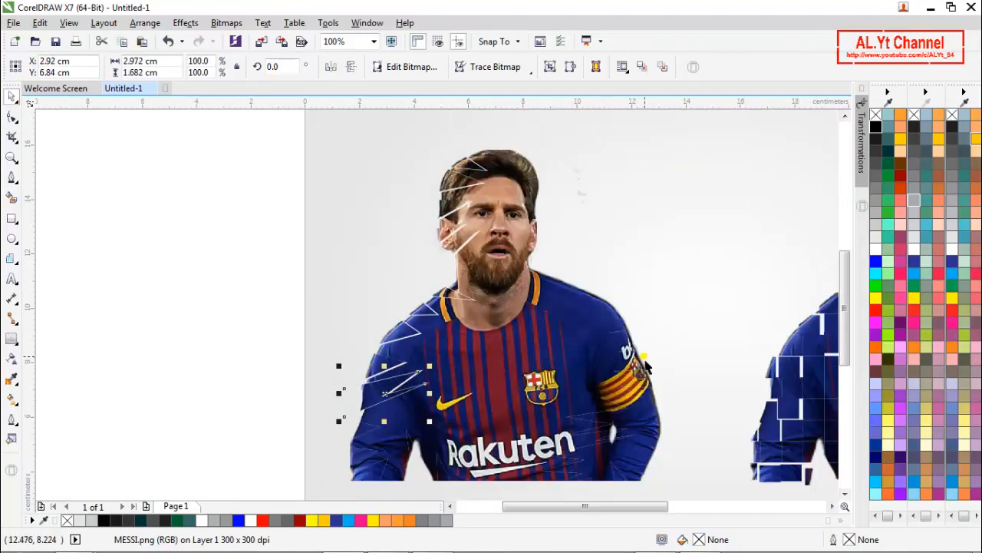
- Try to shift the photo piece at the armband crest, undo the move and clear the selection
scroll(646, 368, "up", 1)
left_click(636, 377)
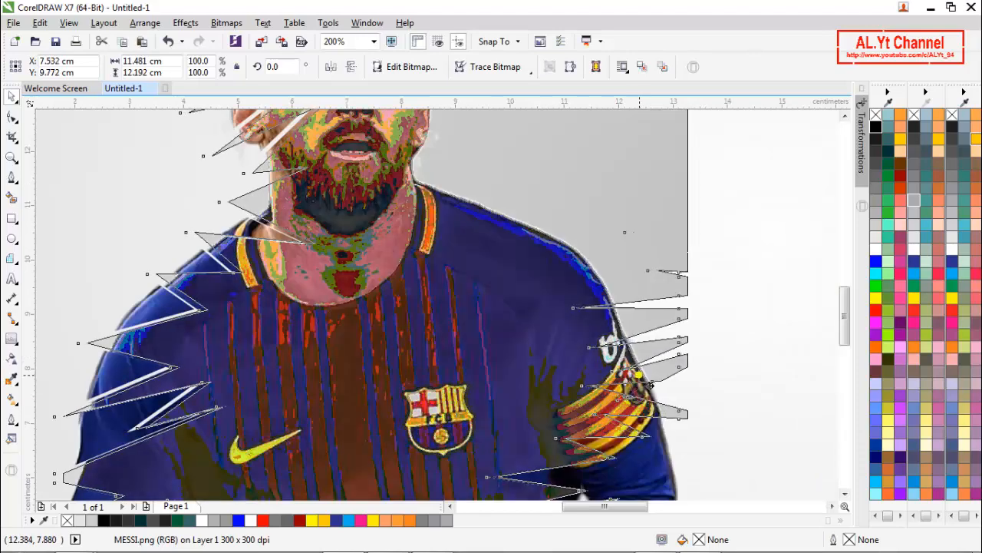
left_click_drag(638, 375, 638, 375)
key("ctrl+z")
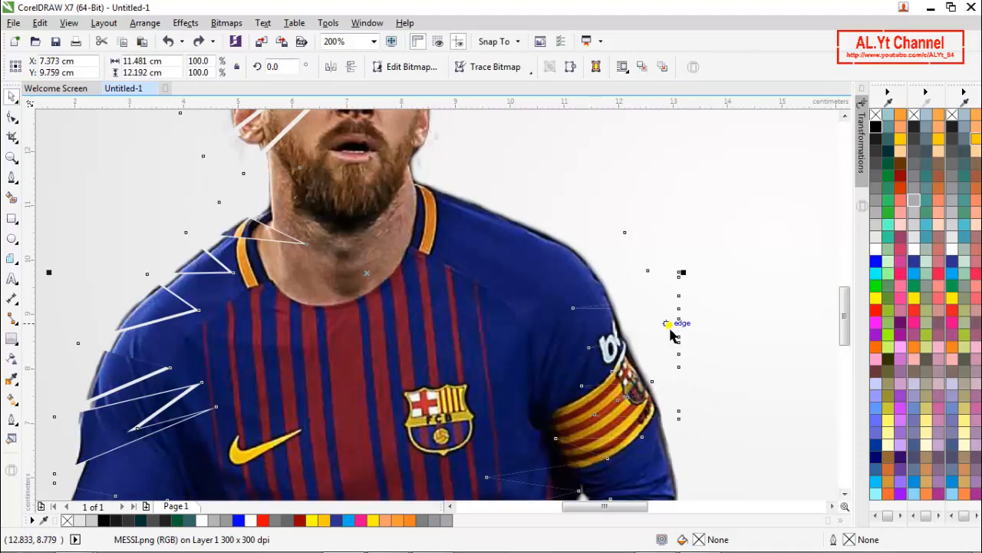
left_click(707, 335)
- Shift the lower fragment below the armband, between the shirt lettering and the sleeve, about 0.16 cm to the right
left_click(649, 399)
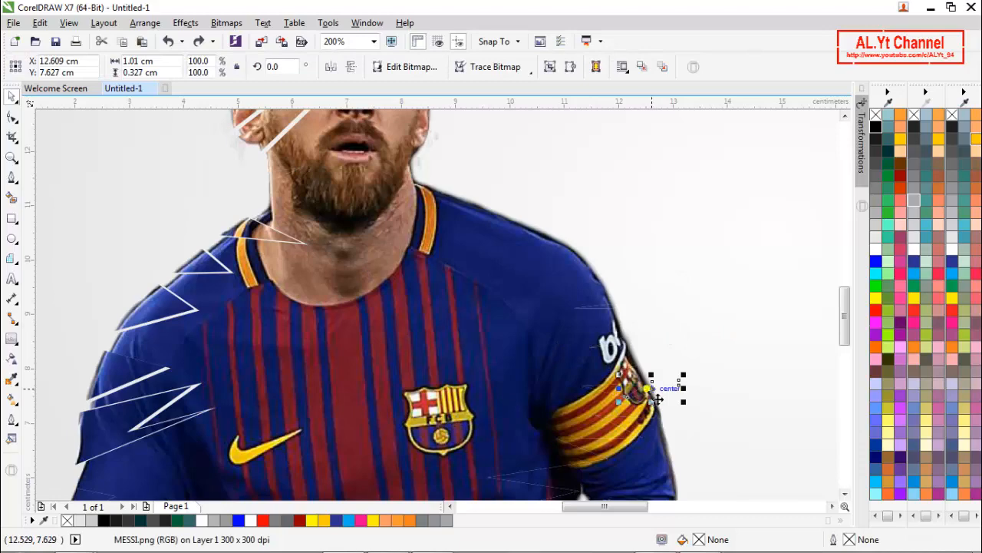
scroll(660, 372, "down", 1)
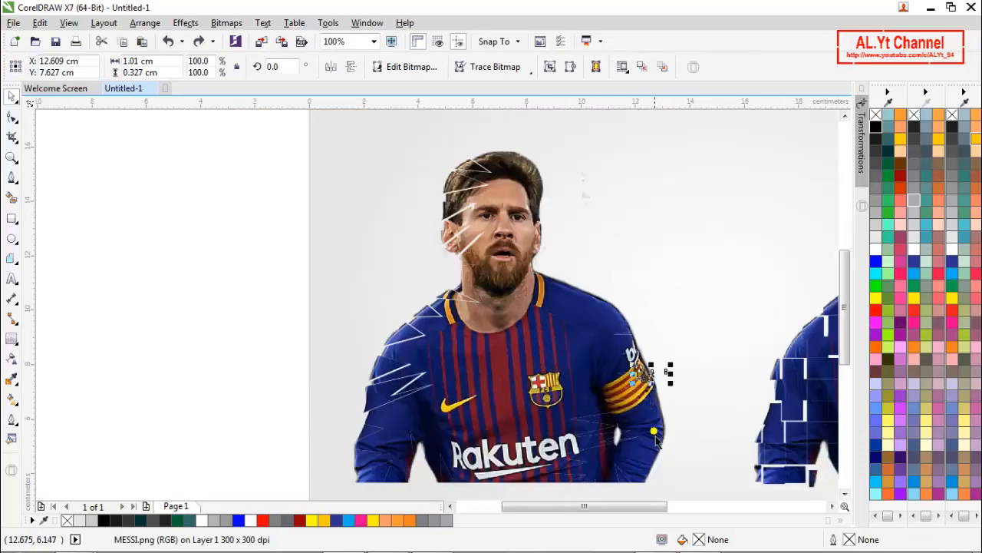
scroll(649, 476, "up", 1)
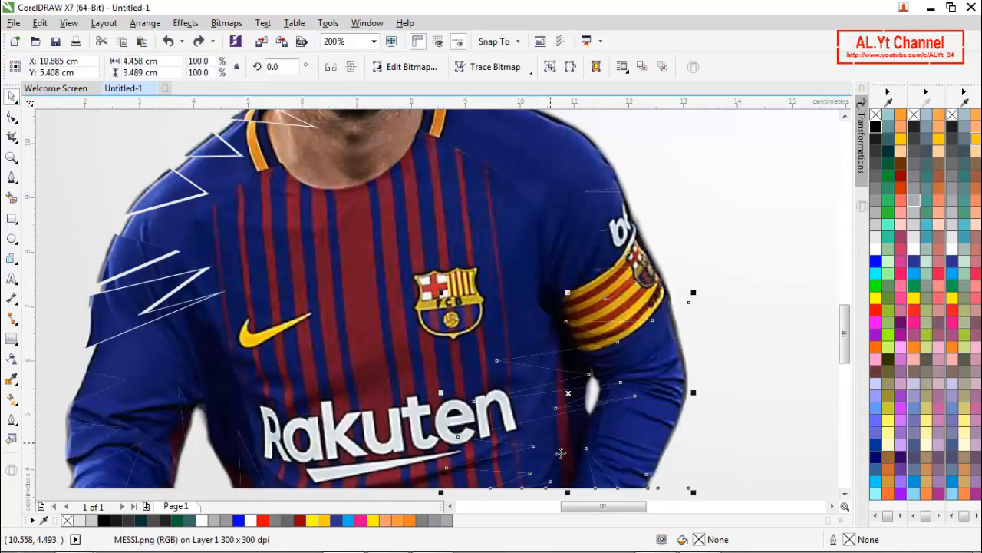
left_click_drag(551, 445, 560, 443)
scroll(569, 453, "down", 1)
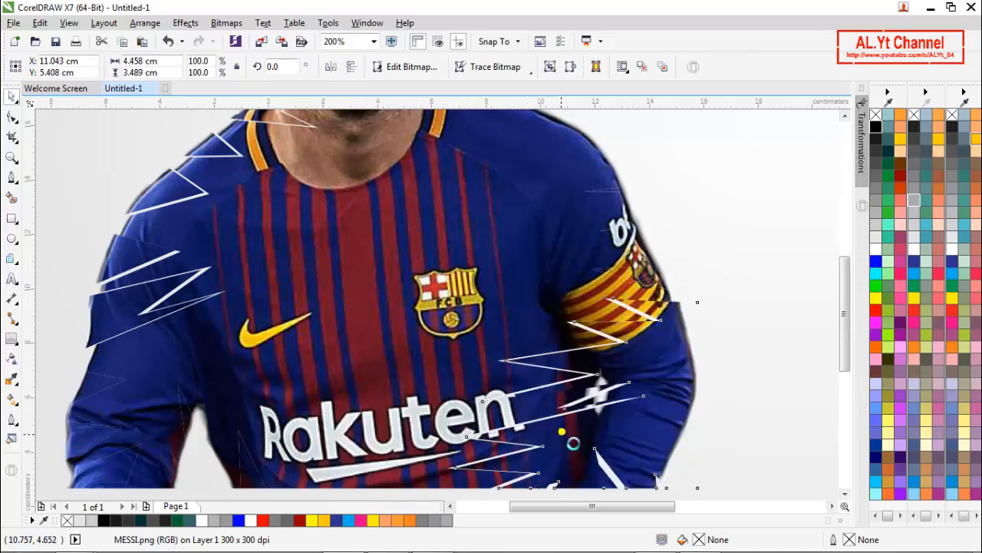
scroll(587, 332, "up", 2)
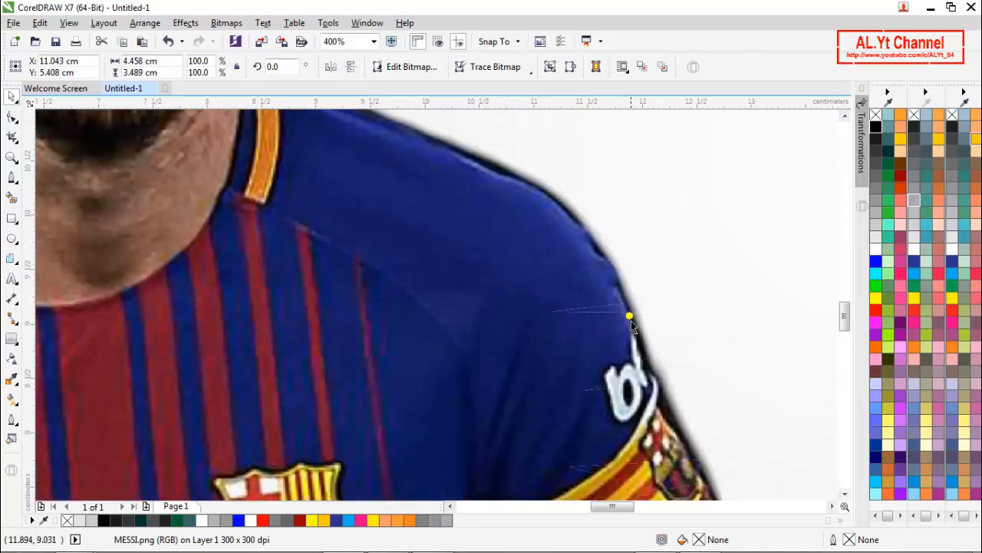
- Try twice to shift the shoulder piece above the armband slightly to the right, undoing each move
left_click_drag(629, 311, 643, 311)
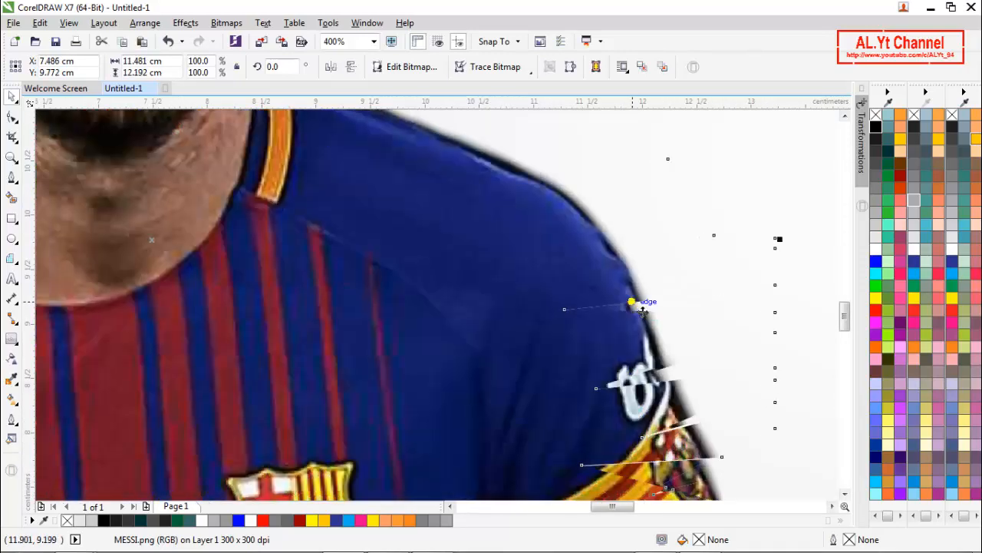
key("ctrl+z")
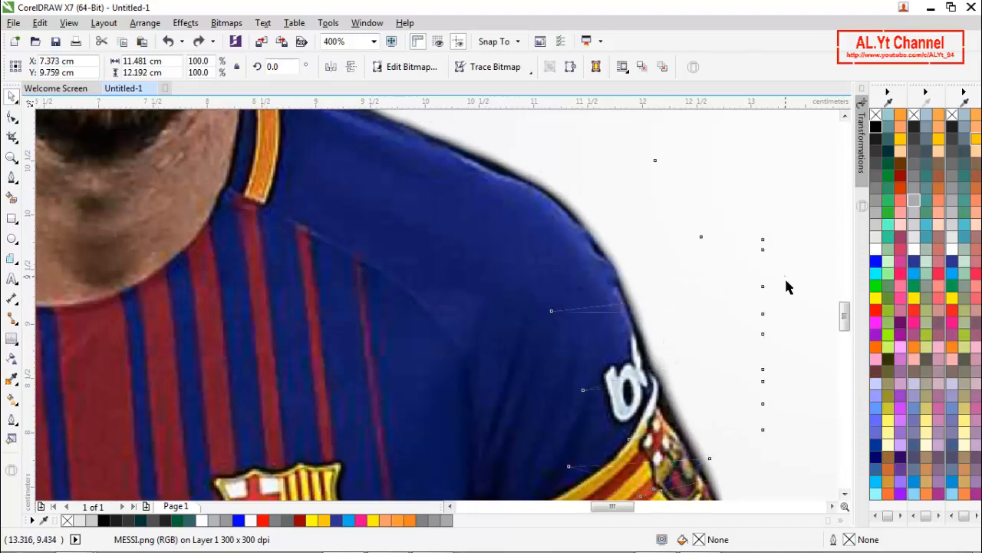
left_click(785, 284)
left_click(698, 328)
left_click_drag(699, 329, 713, 330)
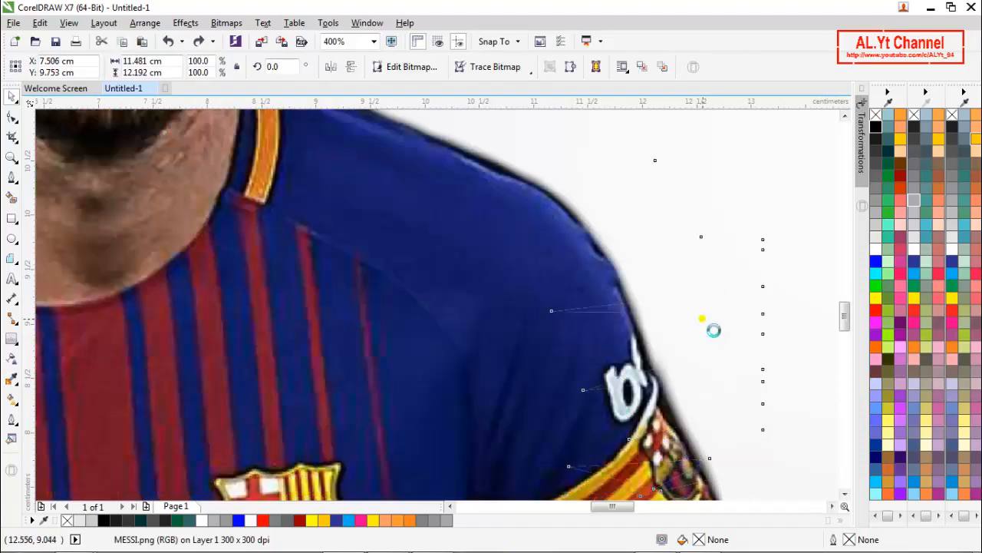
key("ctrl+z")
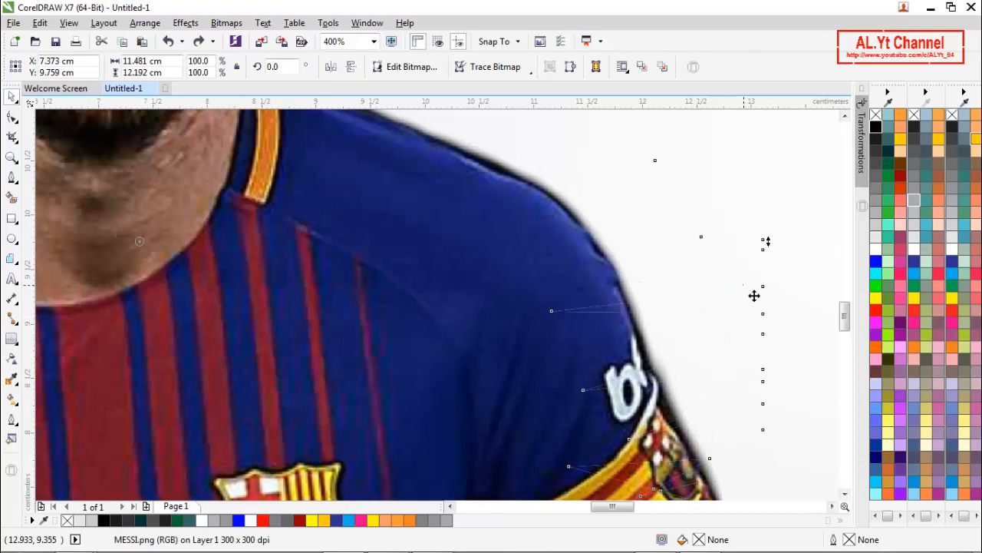
- Shift the thin wedge at the shoulder edge, above the sleeve lettering, slightly to the right and clear the selection
left_click(785, 295)
scroll(624, 311, "up", 4)
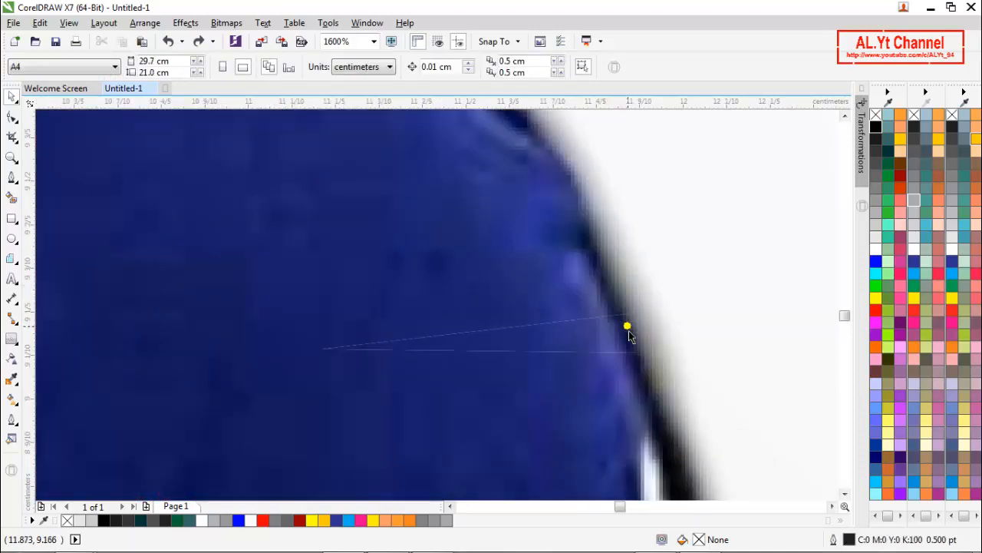
left_click(627, 336)
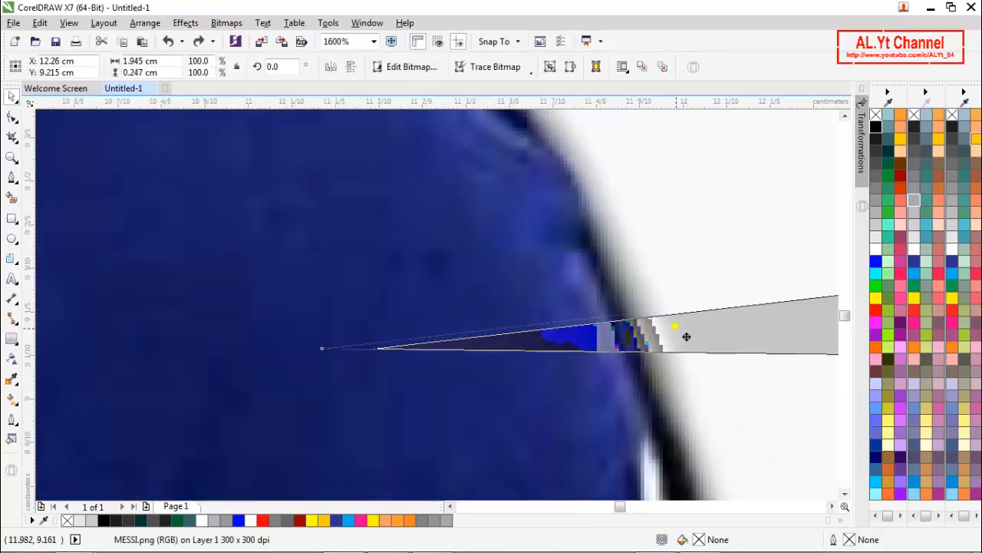
left_click_drag(687, 336, 687, 336)
scroll(537, 304, "down", 2)
left_click(570, 347)
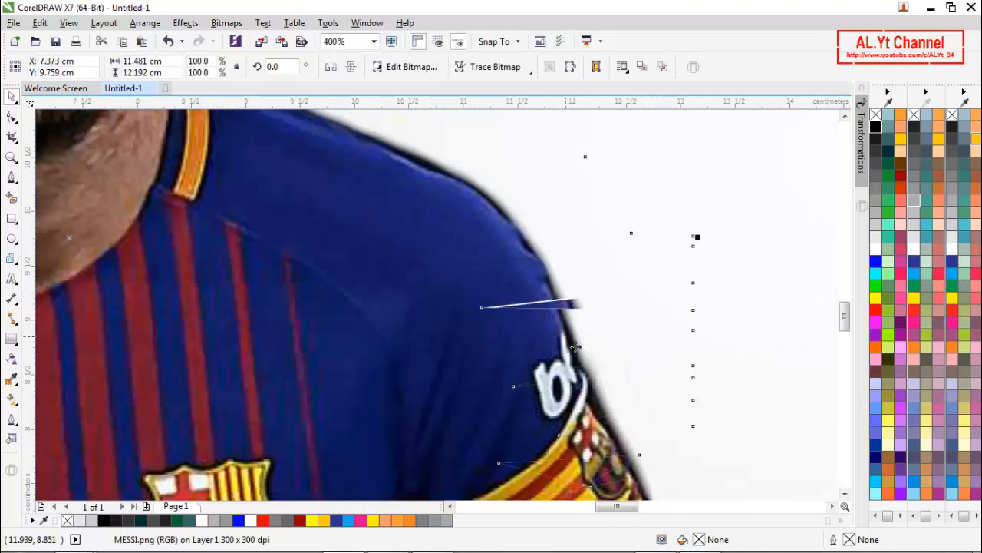
scroll(512, 268, "down", 4)
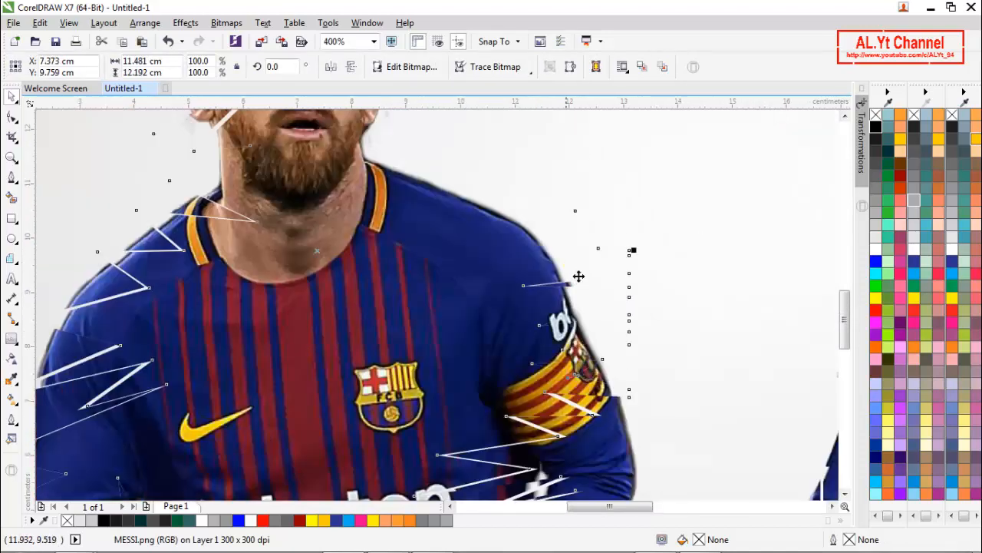
key("Escape")
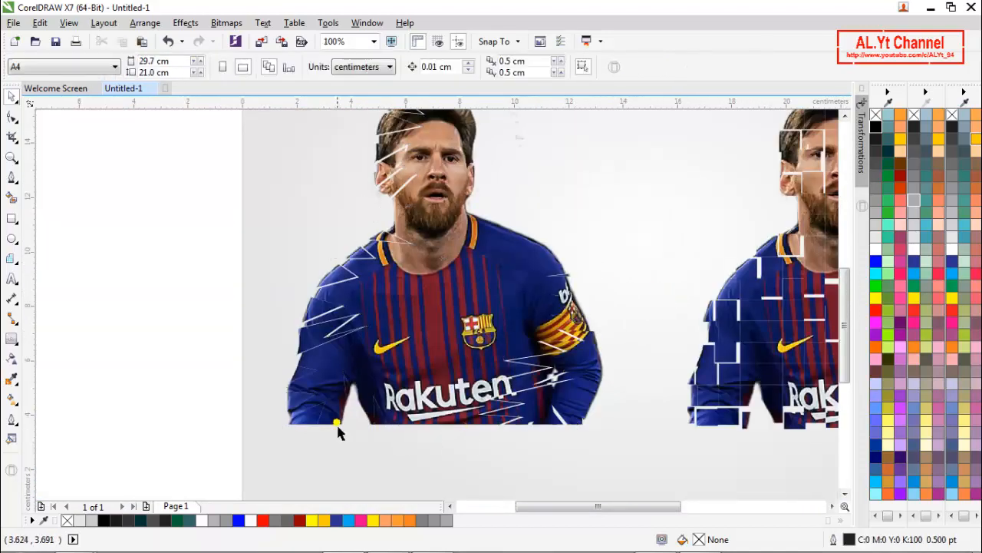
- Shift three shards at the lower end of the sleeve on the Nike-logo side slightly outward, the cuff piece also a little down
scroll(302, 428, "up", 2)
left_click_drag(283, 382, 274, 382)
left_click_drag(295, 331, 292, 331)
left_click_drag(323, 429, 318, 435)
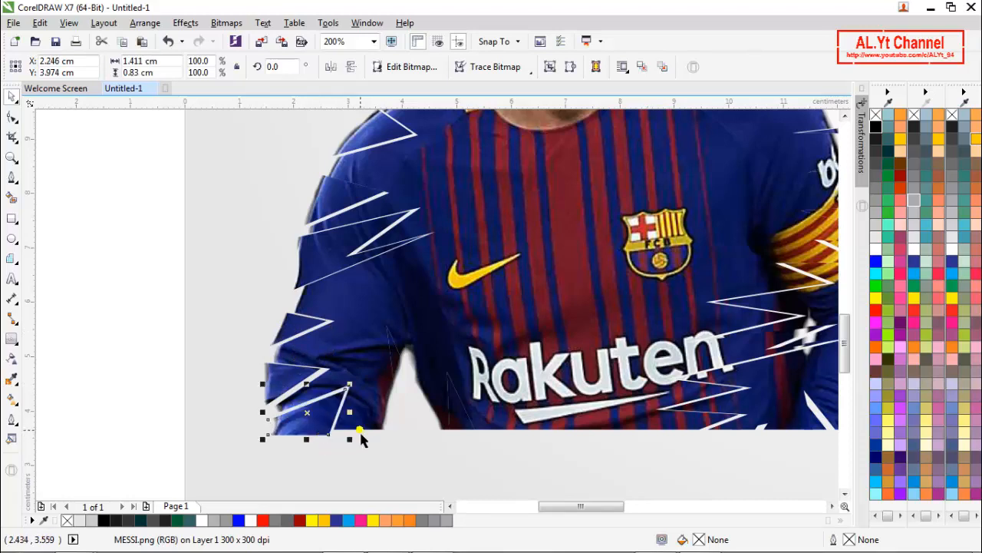
- Shift the inner-elbow sliver and the triangular shard at the shirt hem beside the lettering slightly down and right
left_click(396, 362)
left_click_drag(396, 363, 412, 400)
left_click_drag(462, 426, 476, 447)
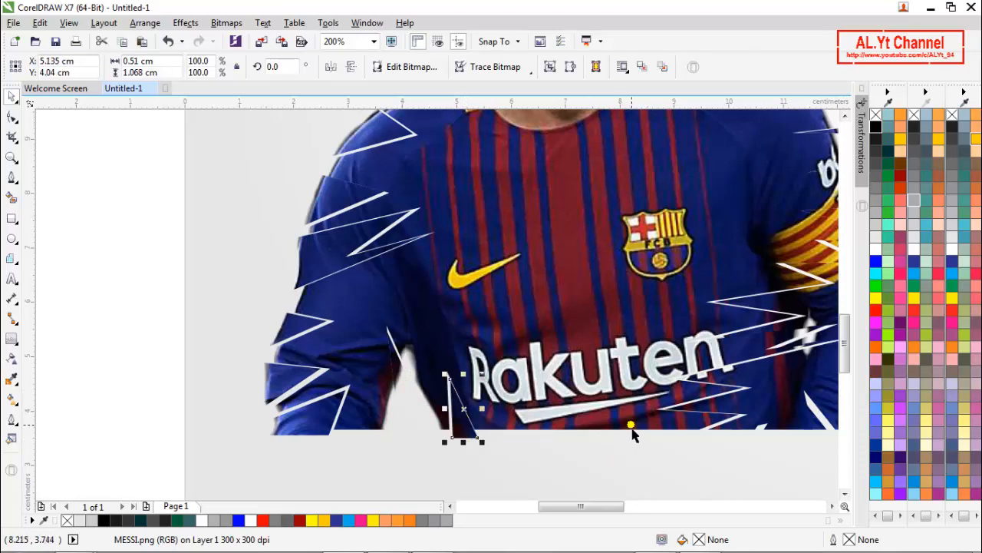
key("ctrl+a")
scroll(587, 418, "down", 1)
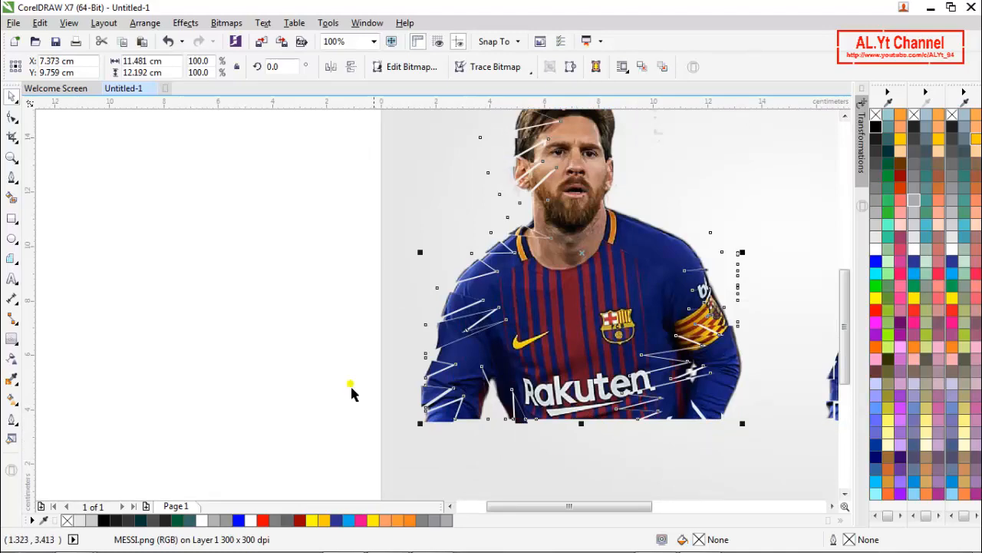
left_click(275, 310)
scroll(571, 297, "down", 1)
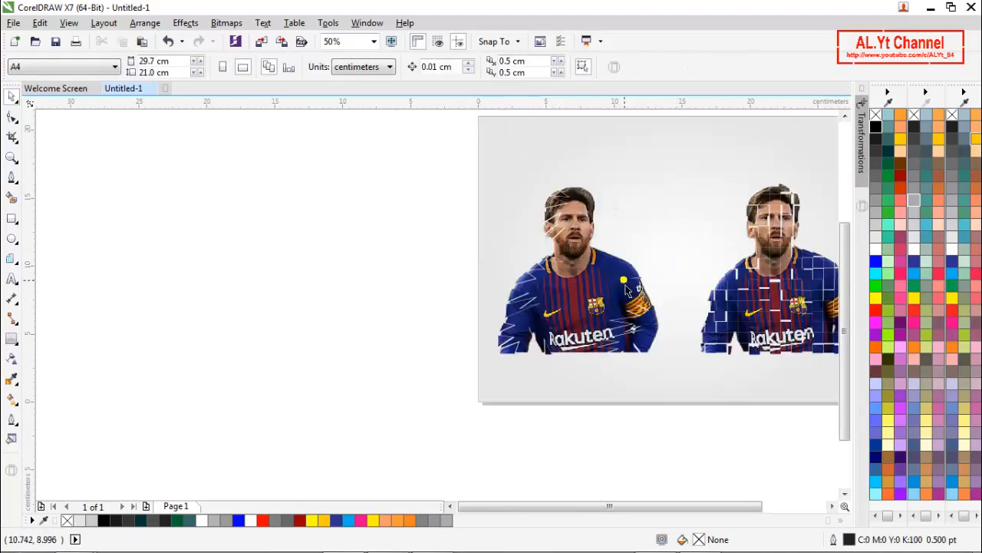
- Move the thin shoulder wedge further right and slightly up, and shift the shard across the sleeve lettering slightly right
scroll(627, 290, "up", 3)
left_click(697, 247)
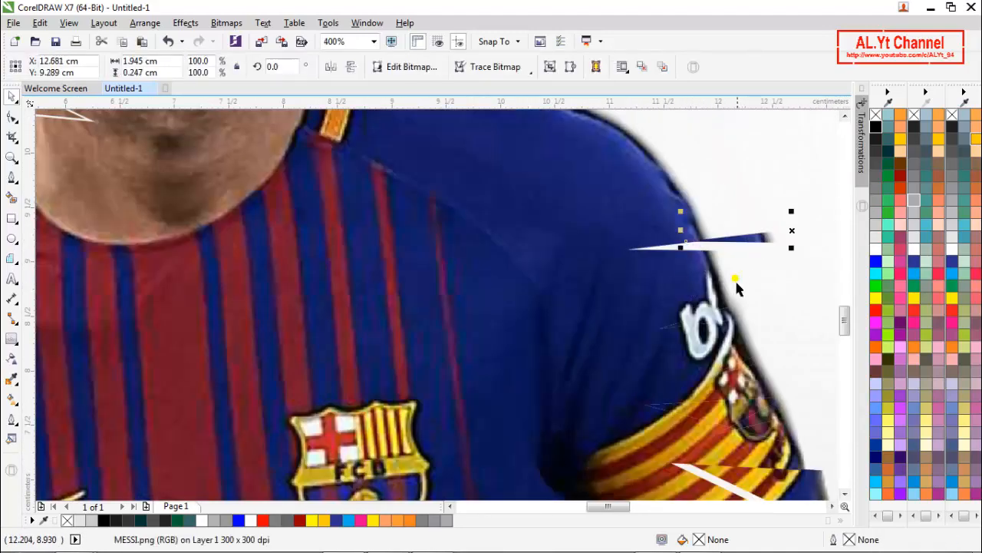
left_click_drag(725, 321, 736, 319)
left_click(740, 319)
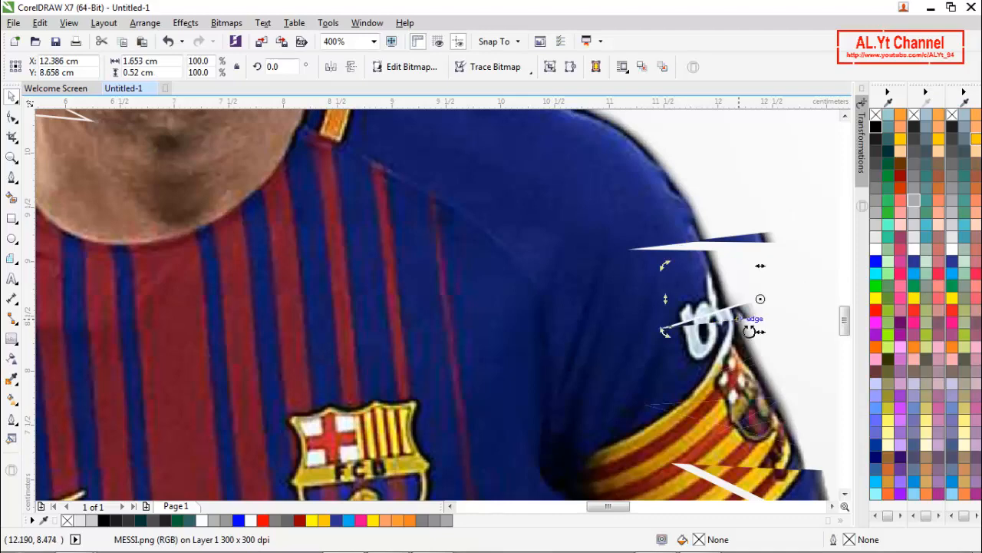
- Shift the shard across the armband crest slightly right, and the shard just above it about 0.28 cm to the right
scroll(527, 271, "down", 1)
key("ctrl+a")
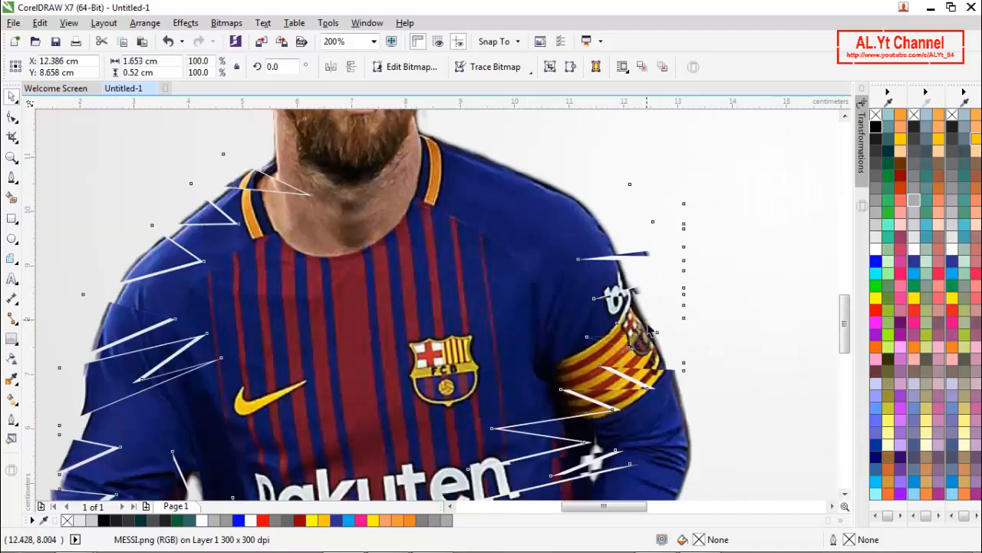
scroll(692, 334, "up", 1)
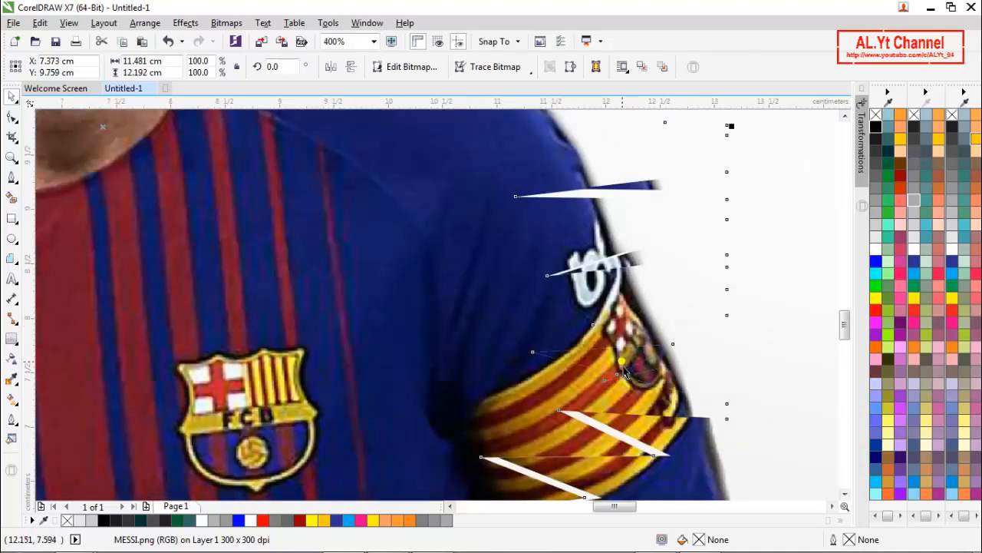
left_click(621, 360)
left_click_drag(625, 358, 645, 359)
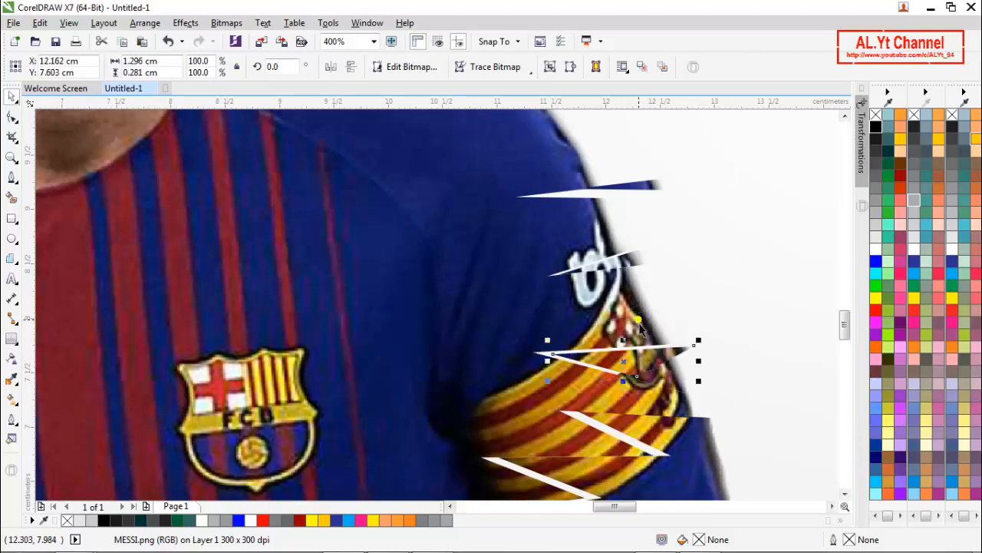
key("ctrl+a")
left_click(693, 307)
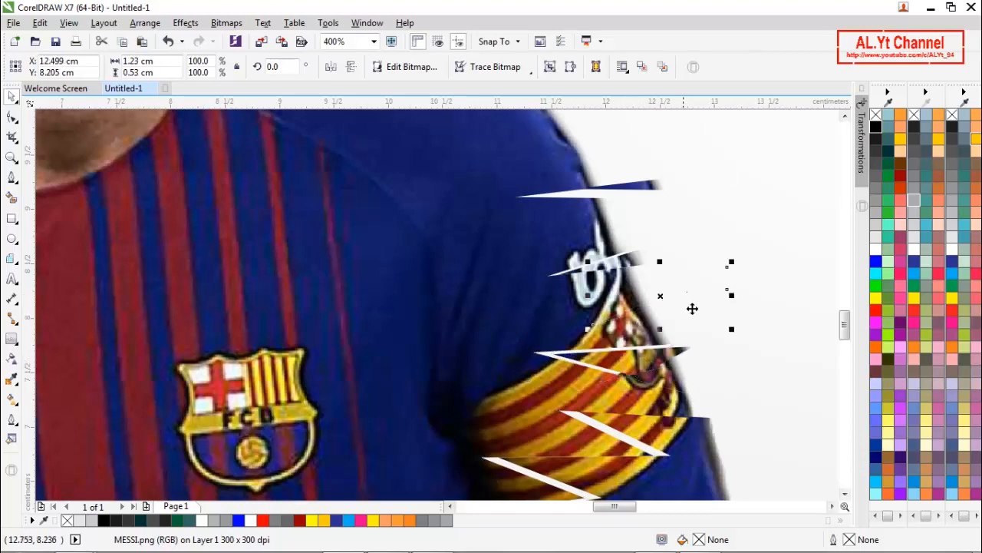
left_click_drag(664, 307, 693, 303)
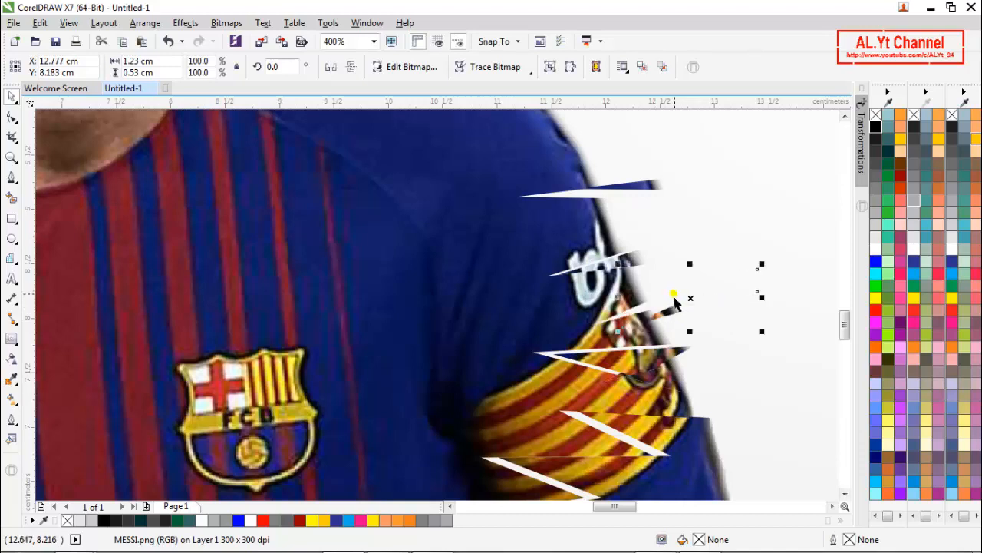
- Inspect the shattered photo up close and as a whole, checking the shards around the armband, shoulder and face
scroll(541, 277, "down", 2)
left_click(631, 363)
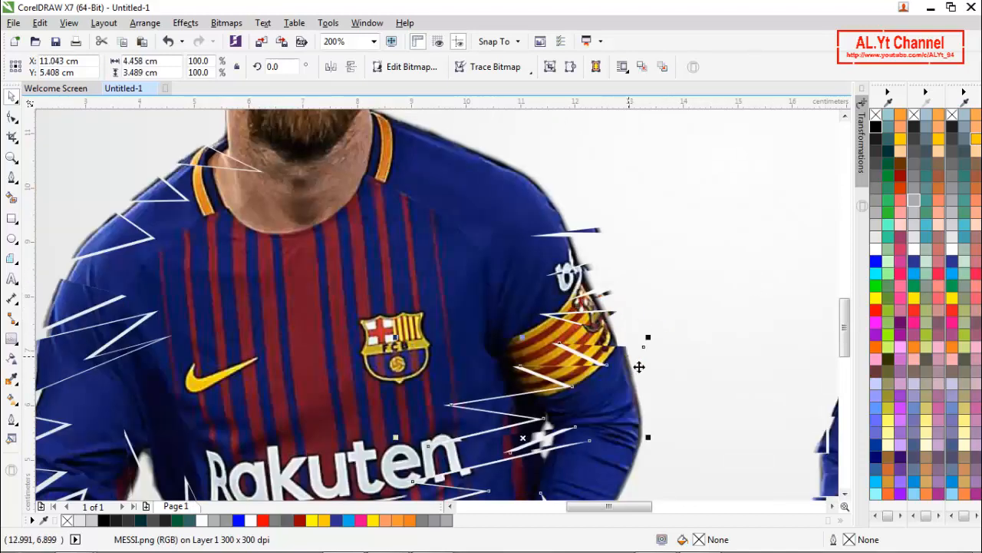
left_click(612, 334)
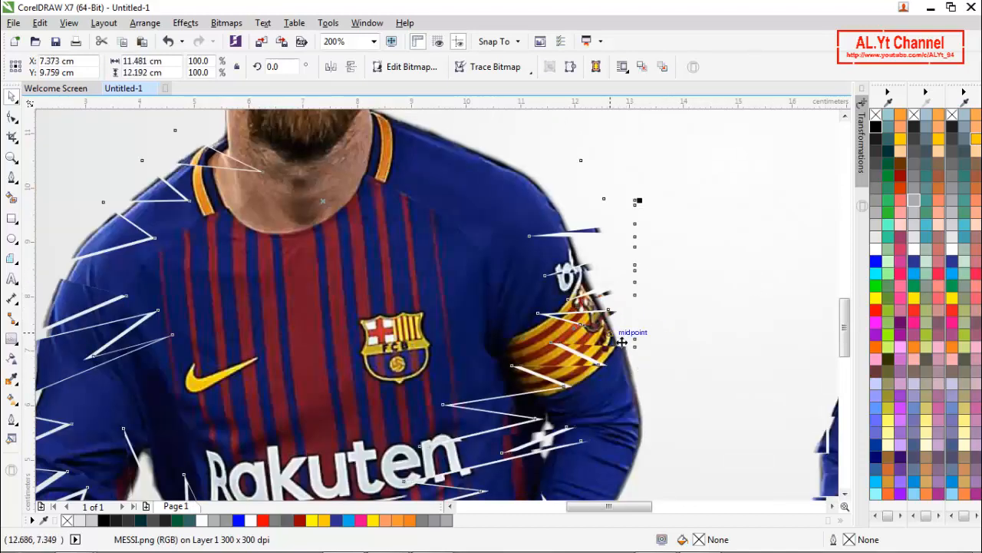
left_click(725, 313)
scroll(512, 271, "down", 2)
scroll(524, 284, "down", 4)
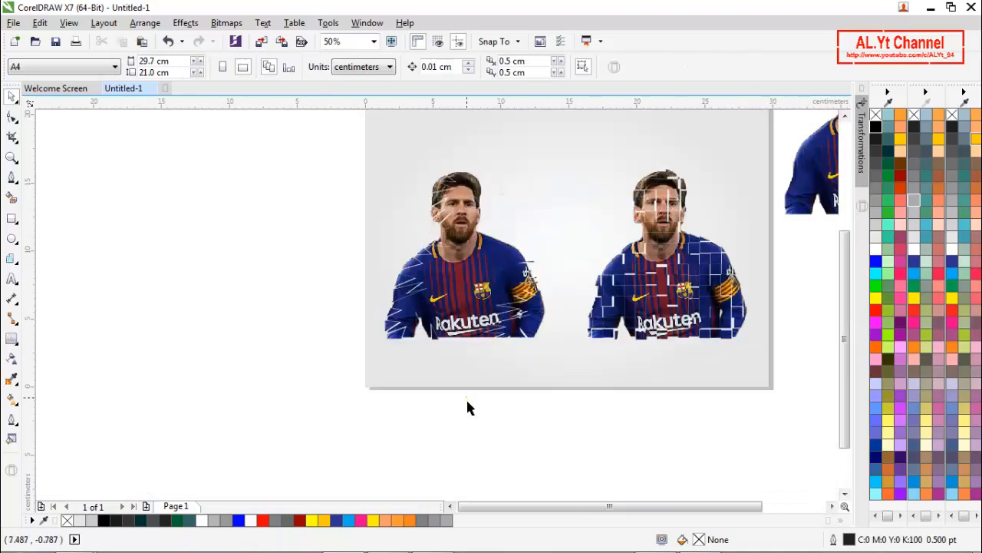
scroll(386, 261, "up", 2)
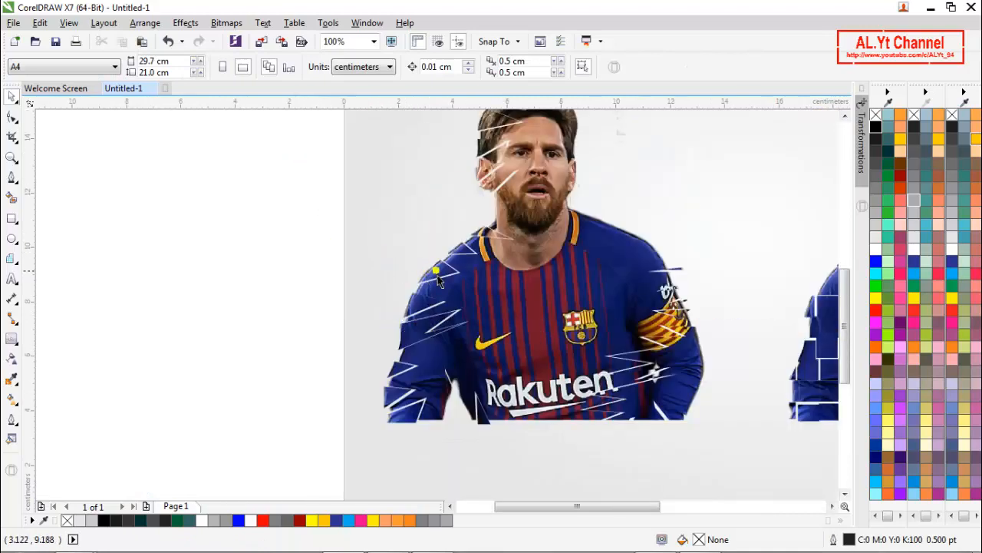
left_click(436, 275)
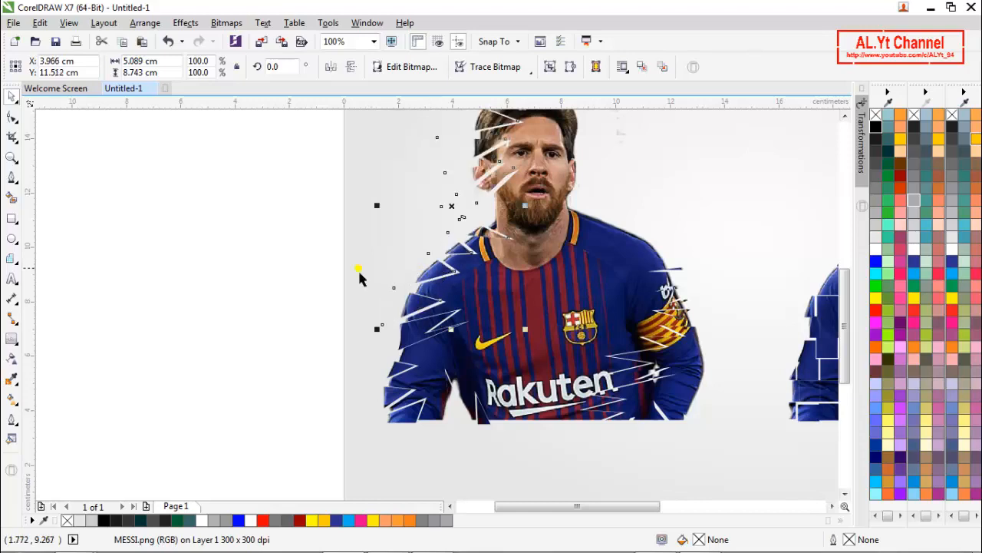
left_click(265, 285)
scroll(466, 286, "down", 2)
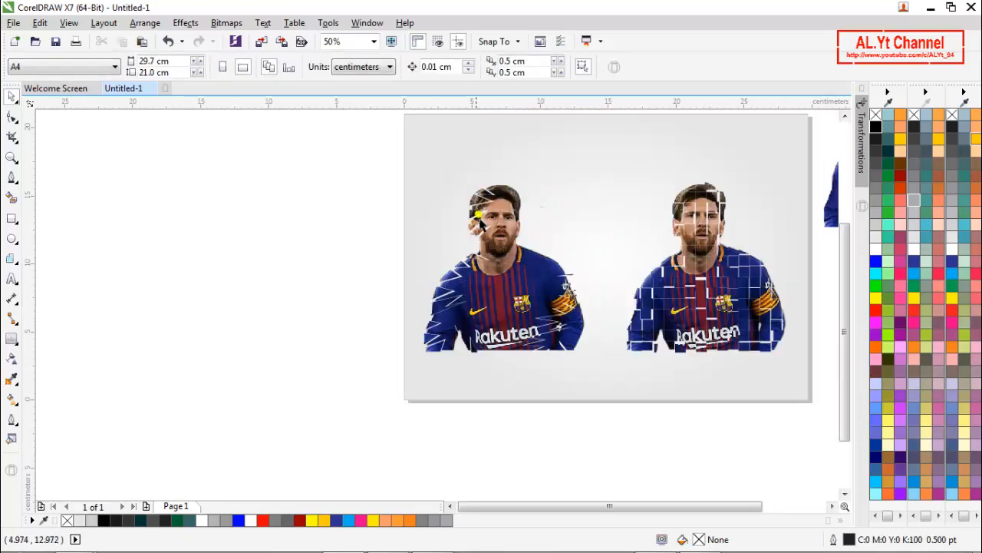
scroll(515, 202, "up", 2)
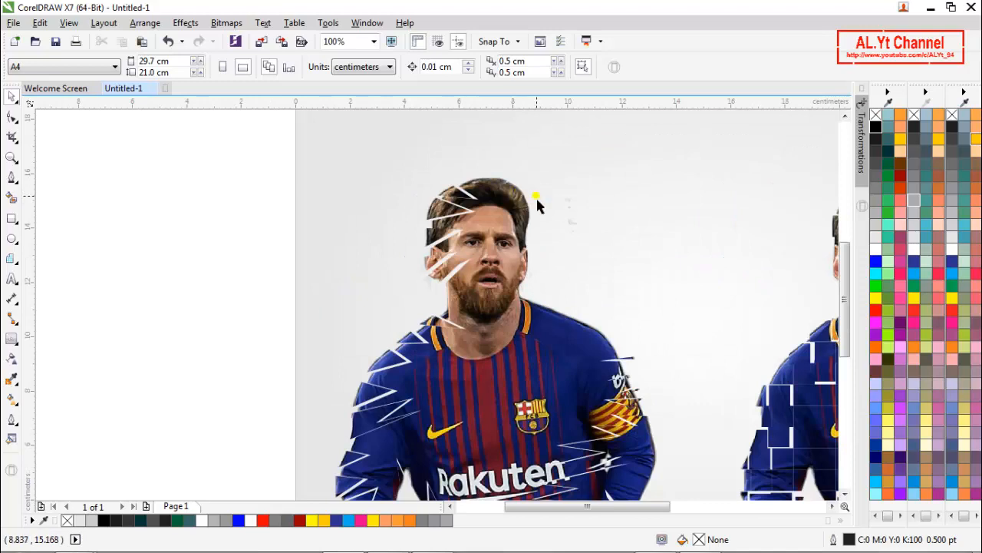
scroll(487, 220, "down", 2)
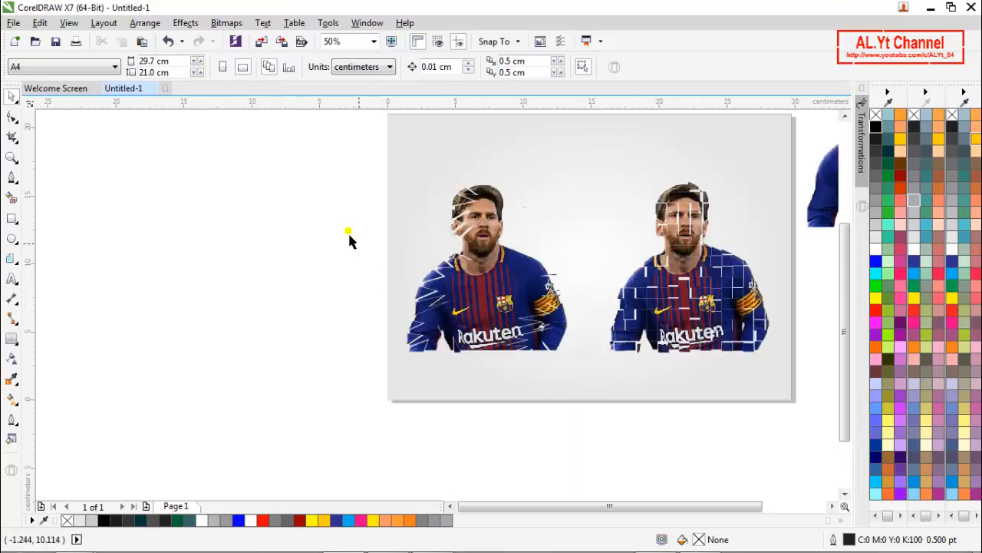
- Select all pieces of the shattered photo, move them about 2 cm to the right and group them
left_click_drag(304, 170, 577, 392)
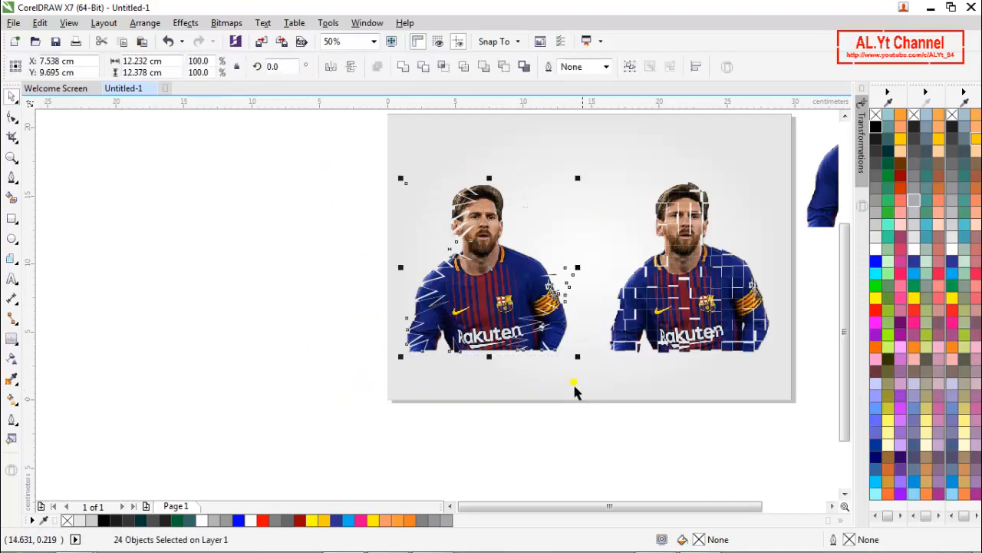
left_click_drag(501, 278, 528, 281)
left_click(630, 67)
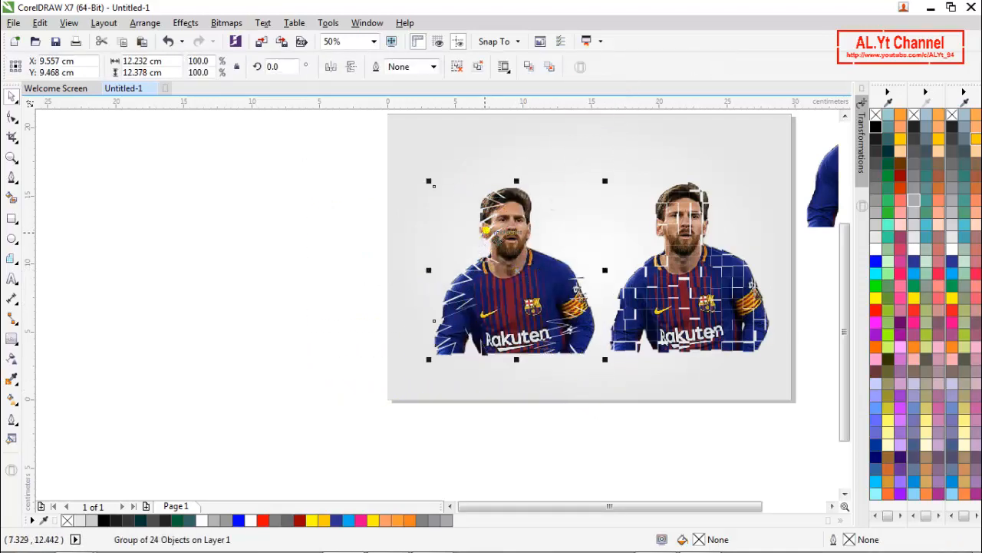
- Place the shattered group at about X 10.3, Y 10.5 cm and the grid version beside it at about X 20.8, Y 10.5 cm
left_click_drag(495, 235, 568, 221)
left_click_drag(573, 295, 514, 294)
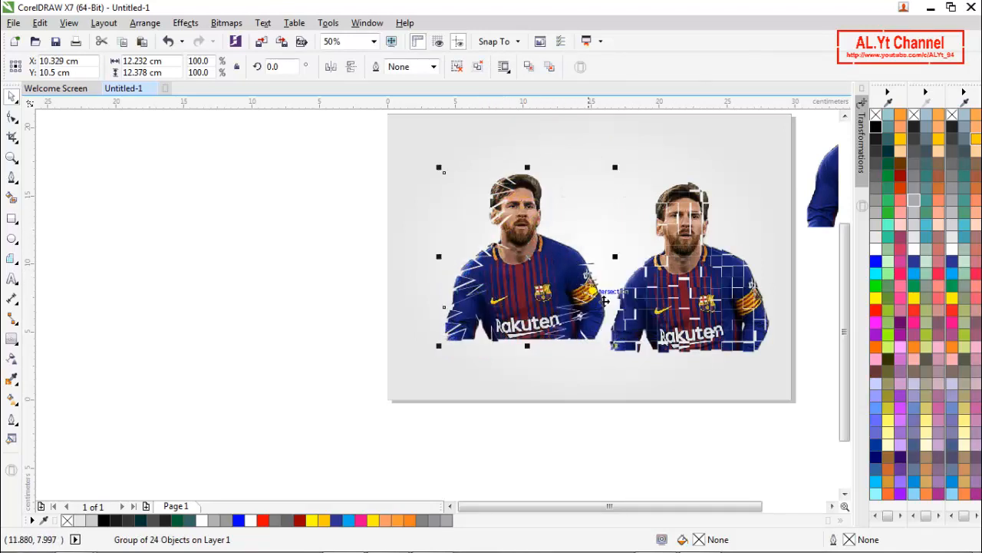
left_click(690, 299)
left_click_drag(701, 305, 685, 270)
left_click(601, 455)
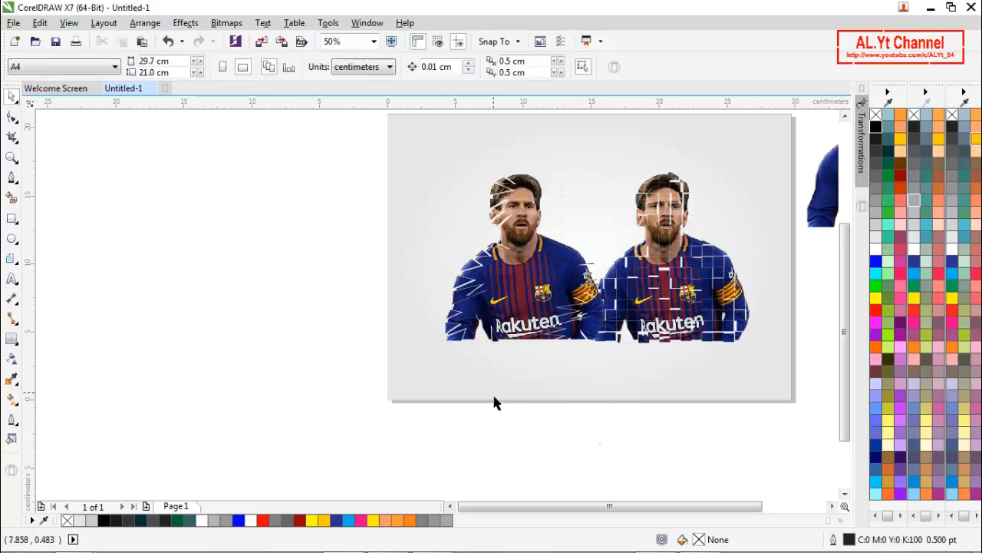
- Scale the shattered photo group to 70.5% and move it up and slightly left
scroll(495, 397, "down", 2)
scroll(520, 341, "up", 2)
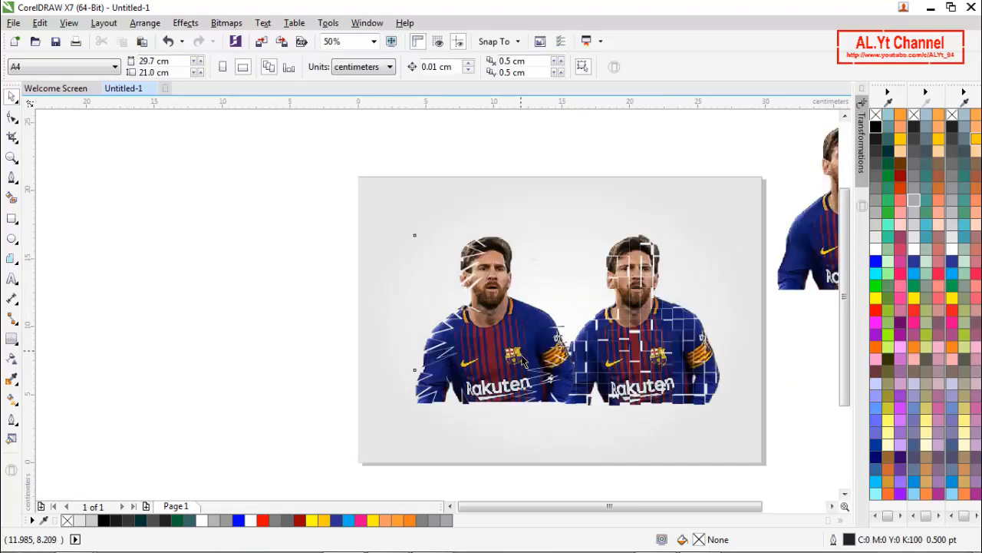
left_click(518, 345)
left_click_drag(413, 233, 464, 284)
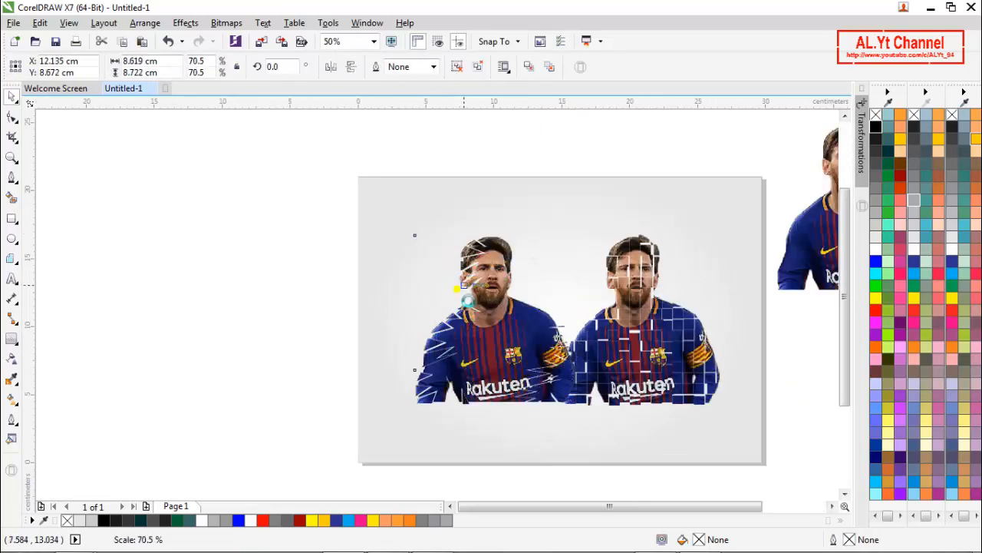
left_click_drag(509, 339, 495, 285)
- Bring the original photo from beside the page onto the shattered group and scale it to 60.4%
left_click_drag(836, 251, 512, 384)
left_click_drag(625, 250, 529, 354)
left_click_drag(506, 386, 506, 260)
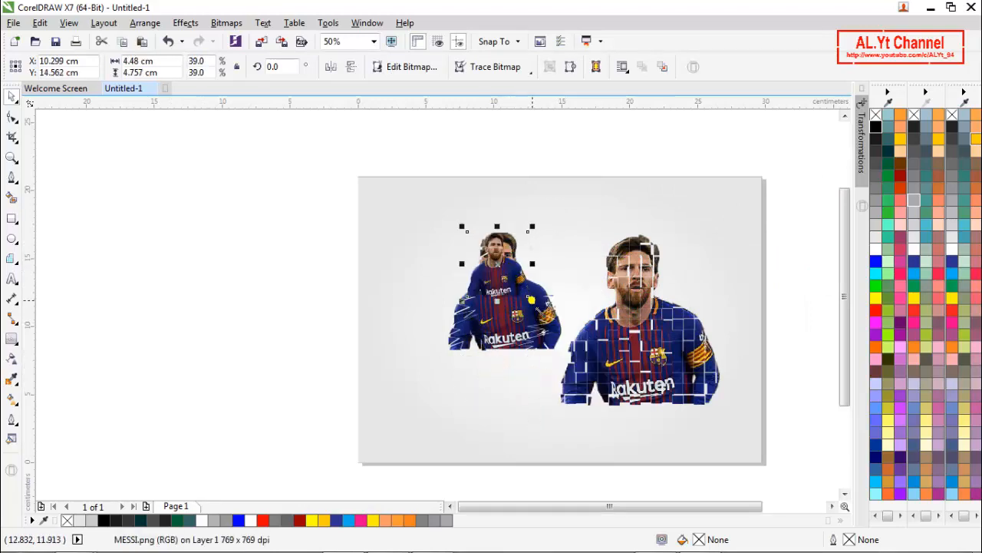
left_click_drag(532, 300, 566, 336)
left_click(300, 350)
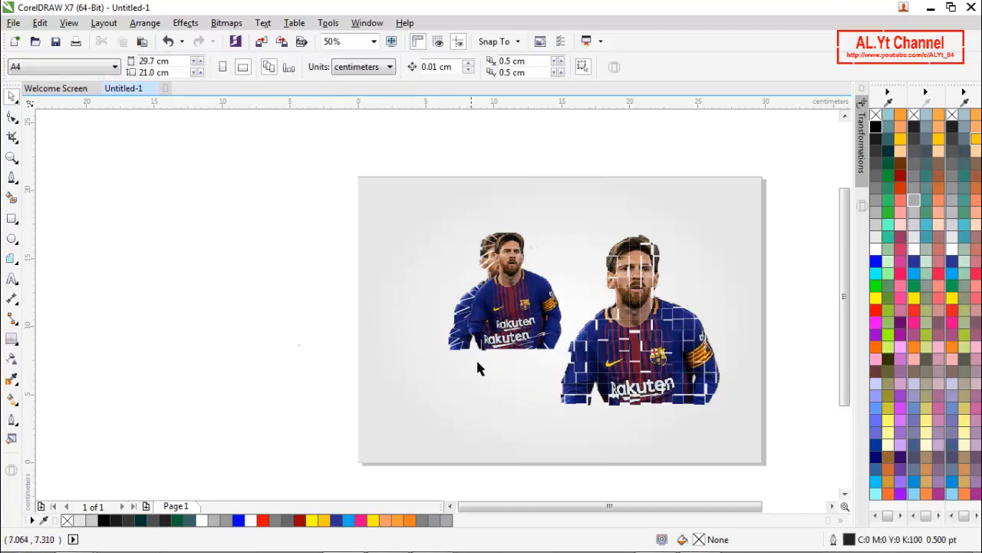
- Spread the pictures apart: original at about X 6, Y 15.7 cm, shattered group at X 12, Y 10.1 cm, grid version at X 22.8, Y 10.5 cm
left_click_drag(465, 347, 465, 445)
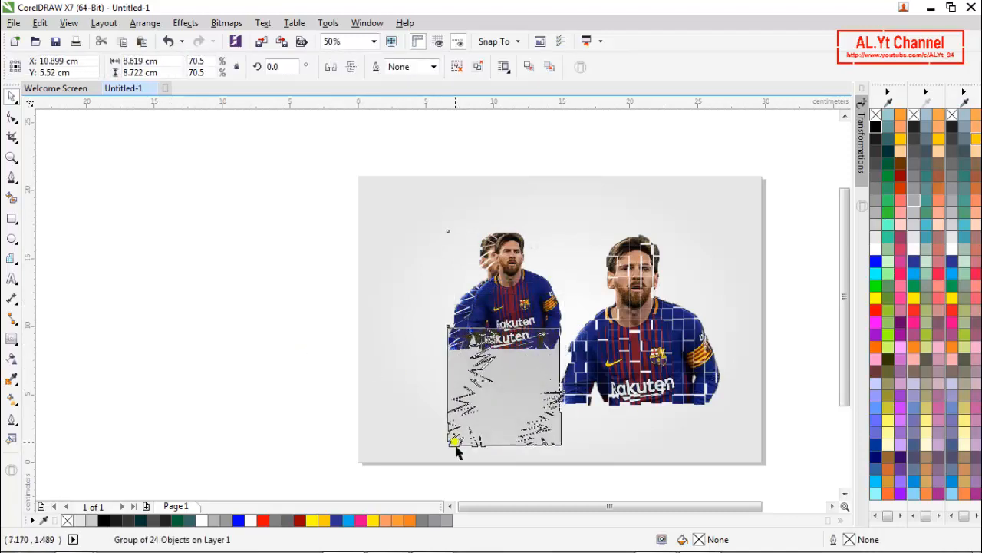
left_click_drag(507, 322, 429, 290)
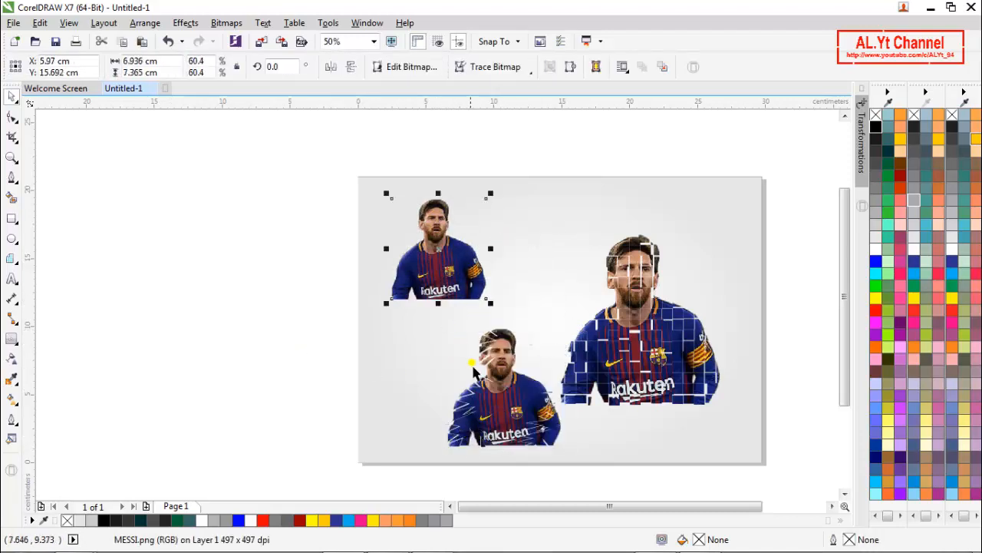
left_click_drag(500, 395, 511, 332)
left_click(651, 344)
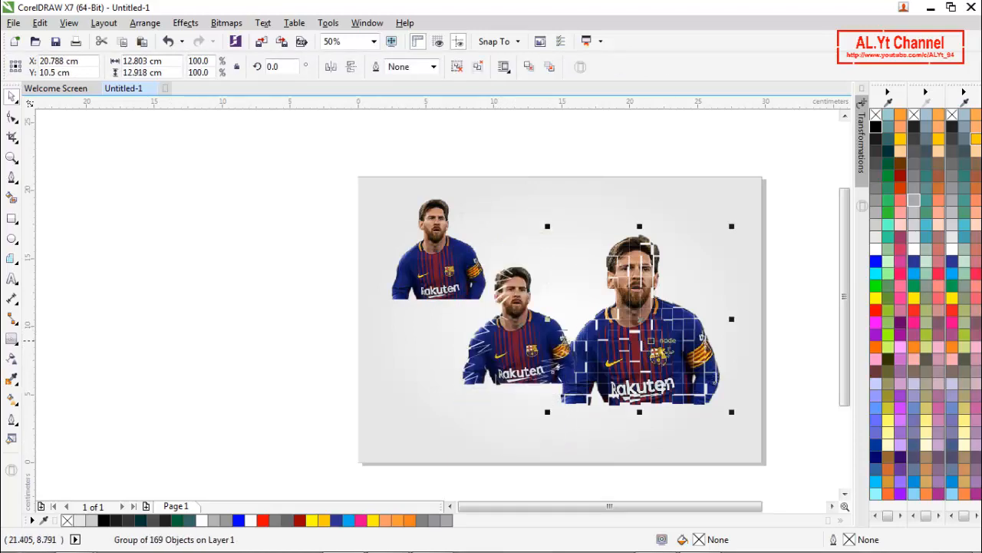
left_click_drag(656, 316, 683, 314)
- Enlarge the shattered photo group to 91.4% and place it at about X 13.1, Y 10.5 cm
left_click(534, 361)
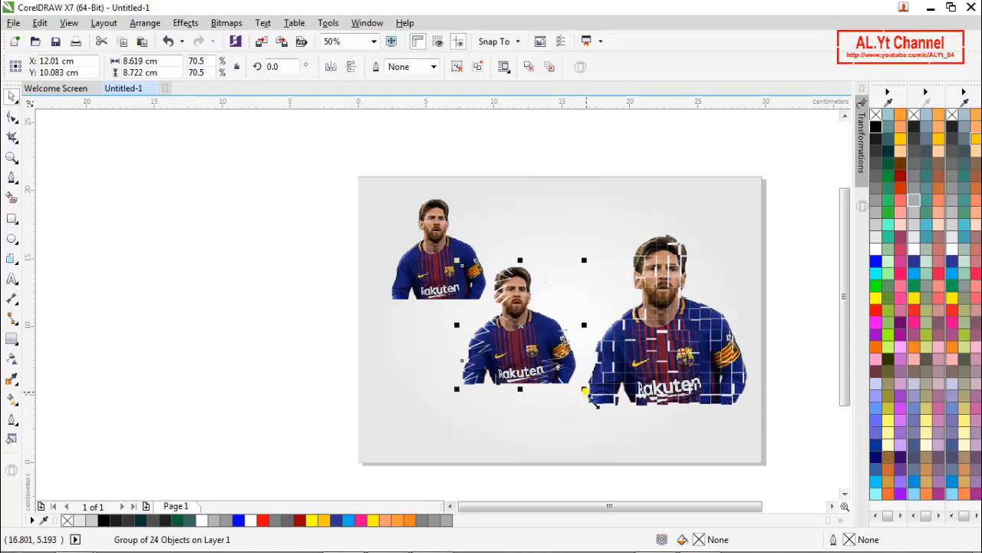
left_click_drag(580, 386, 606, 415)
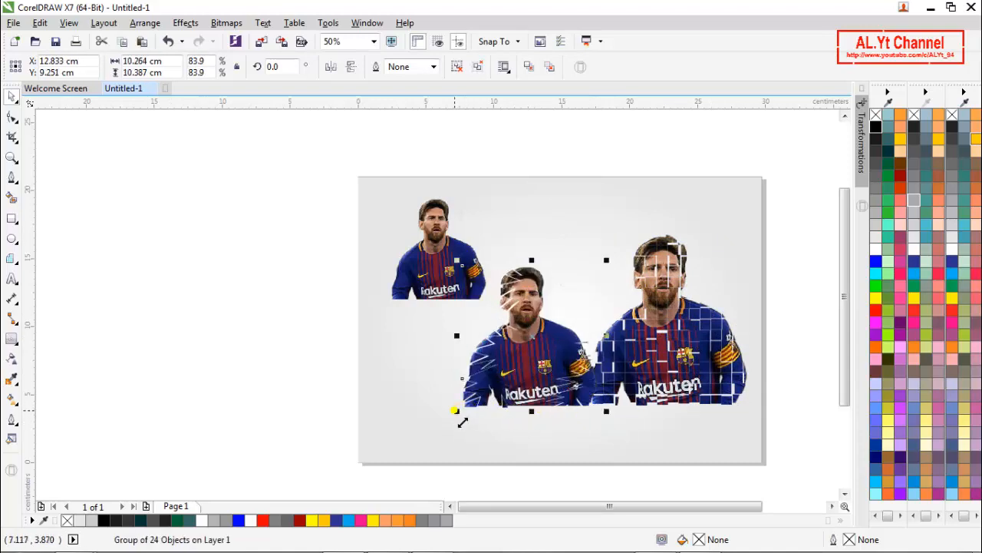
left_click_drag(455, 411, 445, 427)
mouse_move(528, 377)
left_mouse_down()
mouse_move(522, 362)
mouse_move(536, 379)
left_mouse_up()
key("p")
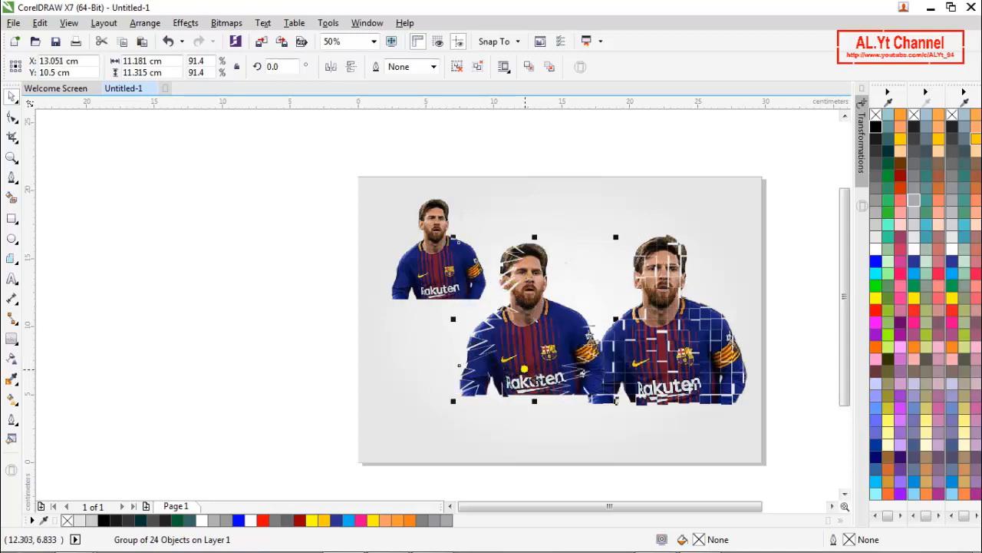
- Move the shattered group about 2 cm left, clear of the grid version, and scale the grid version down slightly
left_click(525, 374, "ctrl")
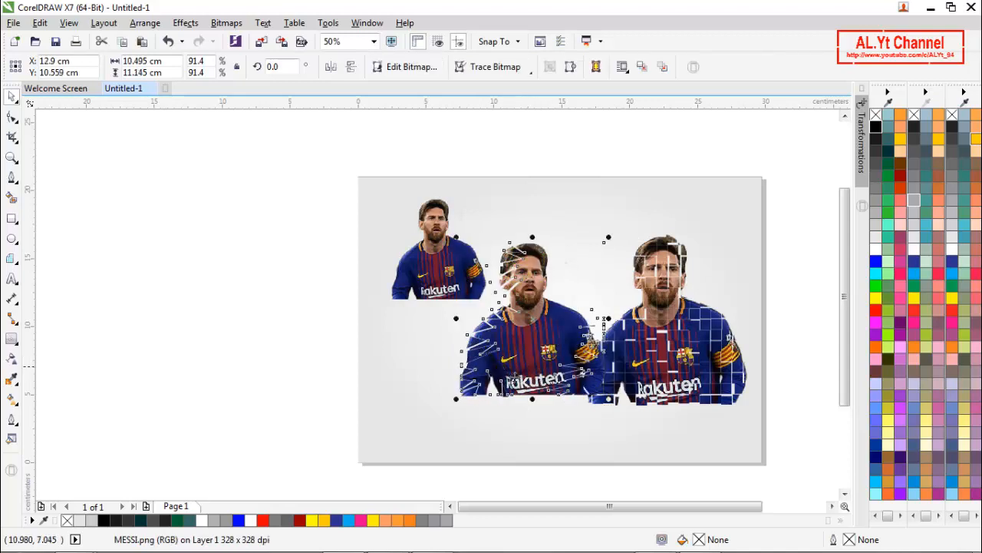
left_click(264, 332)
left_click(551, 352)
left_click_drag(551, 352, 528, 347)
left_click(666, 373)
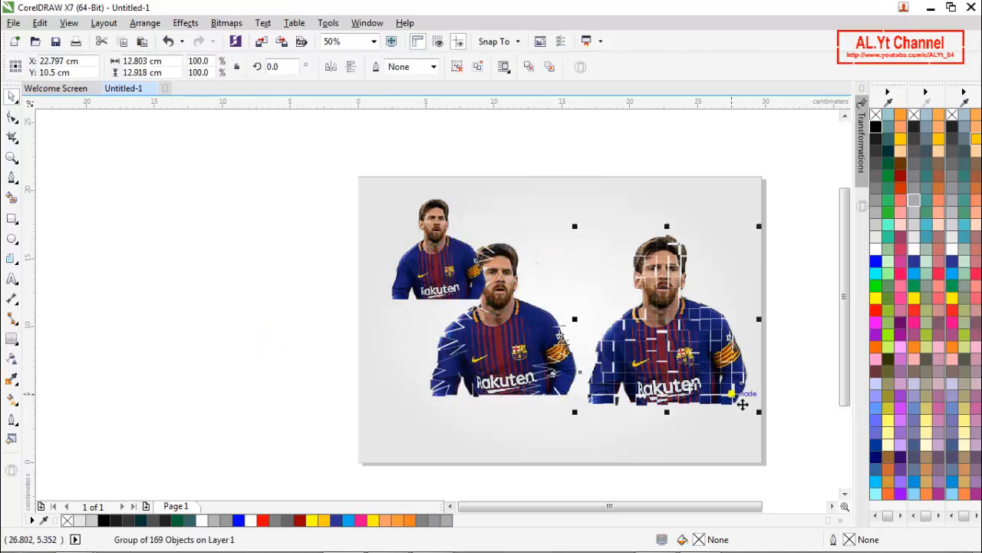
left_click_drag(758, 415, 712, 388)
left_click(800, 373)
- Move the original photo horizontally left to about X 4.4 cm, away from the shattered group
left_click(446, 286)
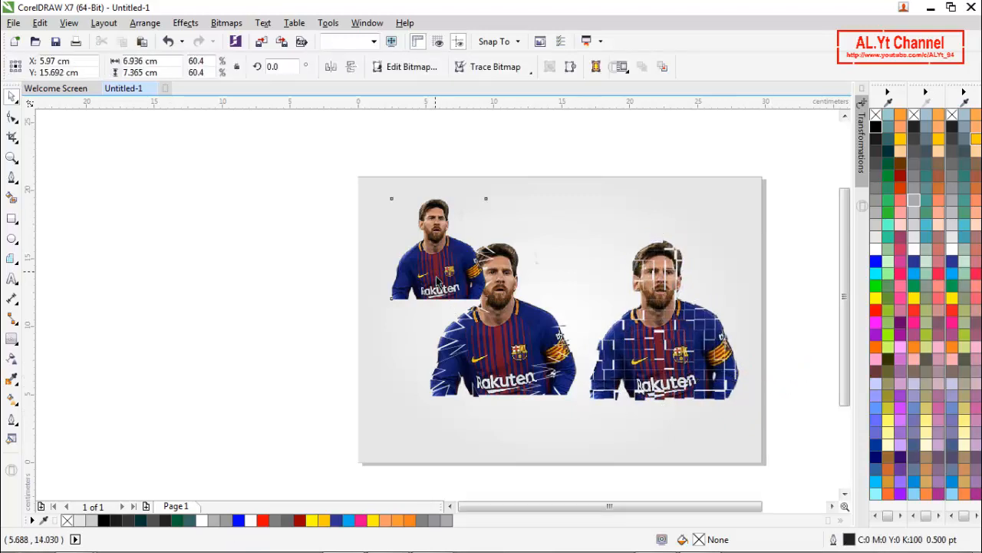
left_click_drag(445, 284, 423, 284)
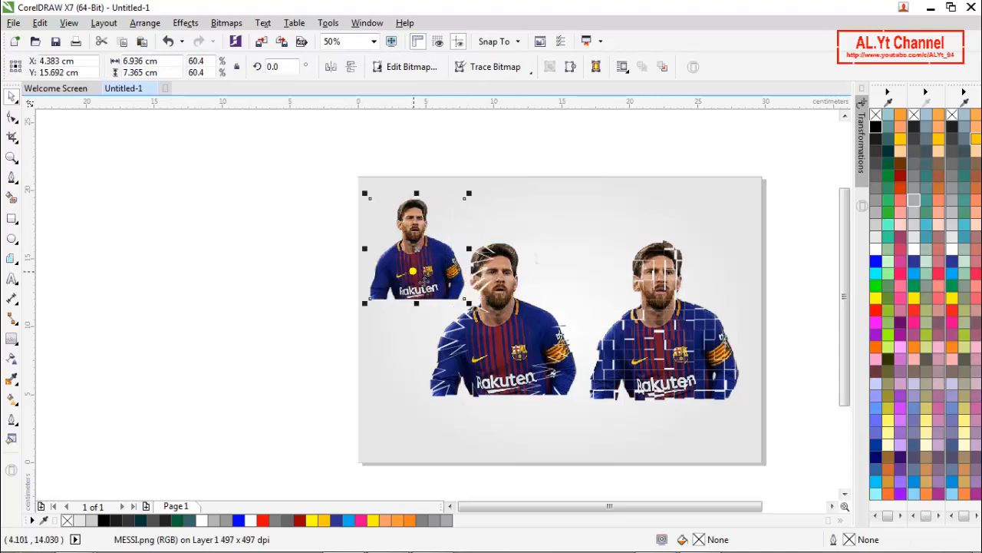
left_click(292, 296)
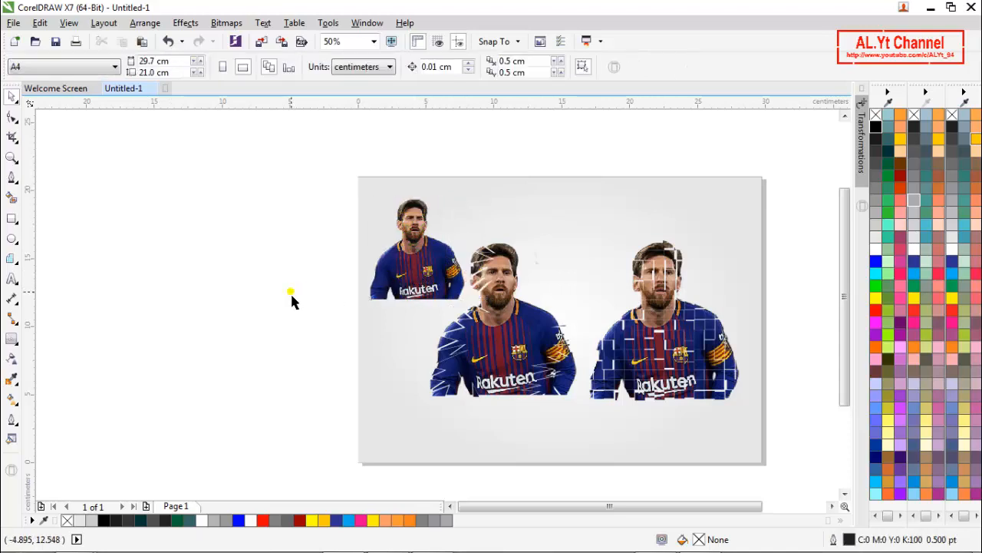
- Scale the original photo down to 46.8% and place it at about X 4.4, Y 13.5 cm beside the shattered group
key("z")
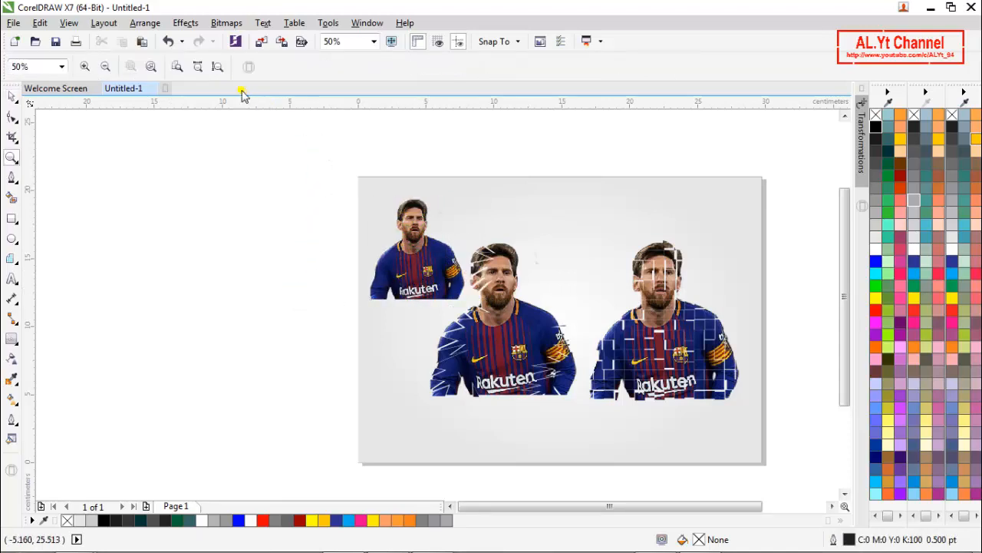
left_click(218, 68)
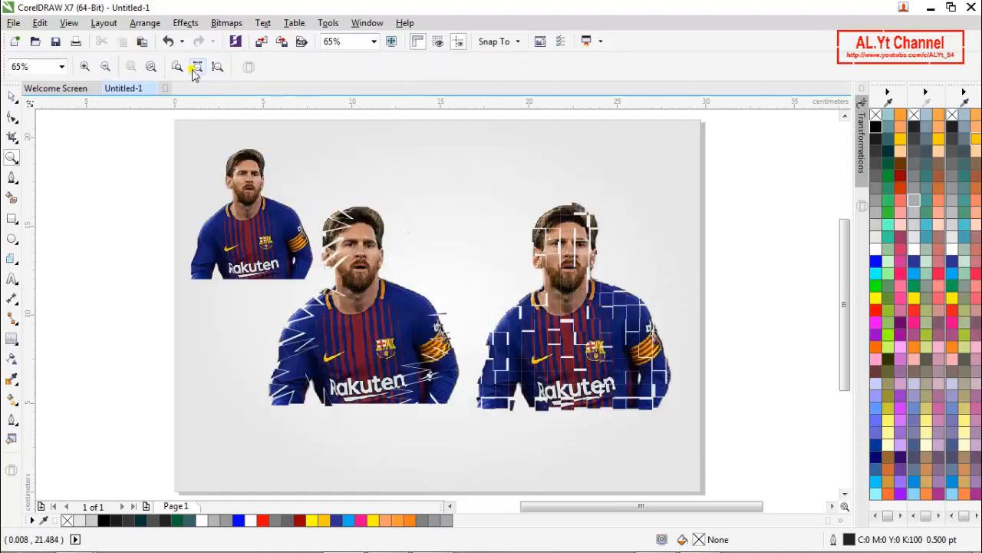
left_click(197, 69)
key("space")
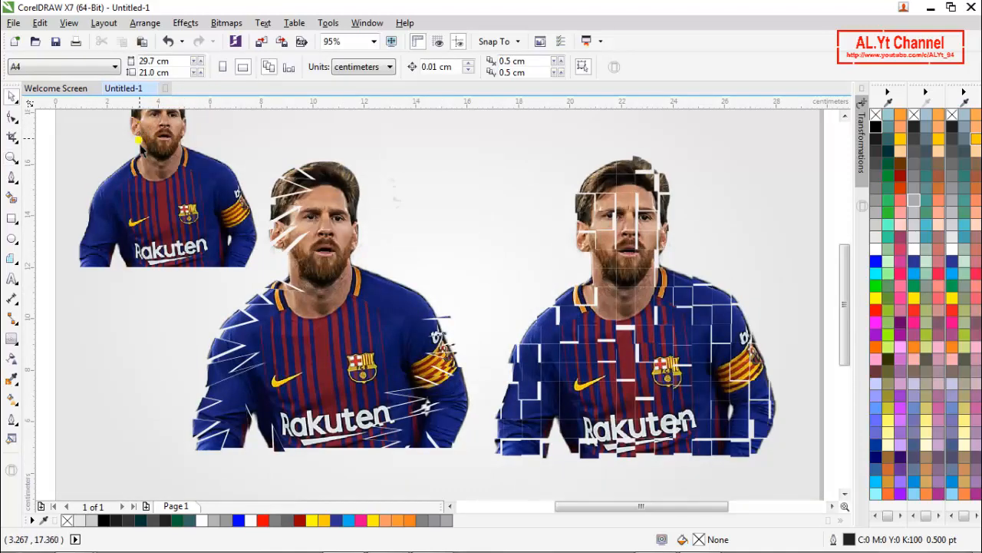
left_click_drag(157, 201, 161, 236)
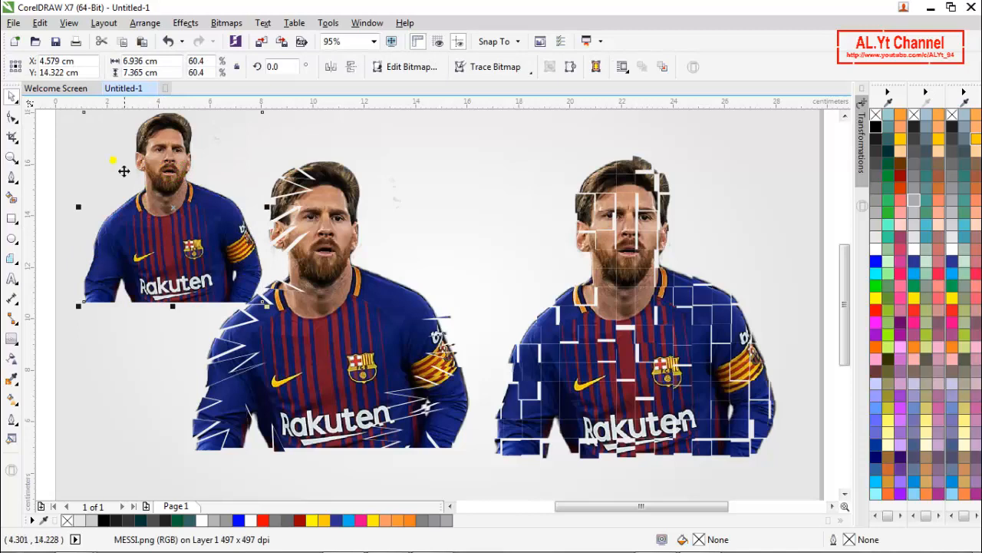
left_click_drag(78, 306, 119, 262)
left_click_drag(177, 210, 150, 253)
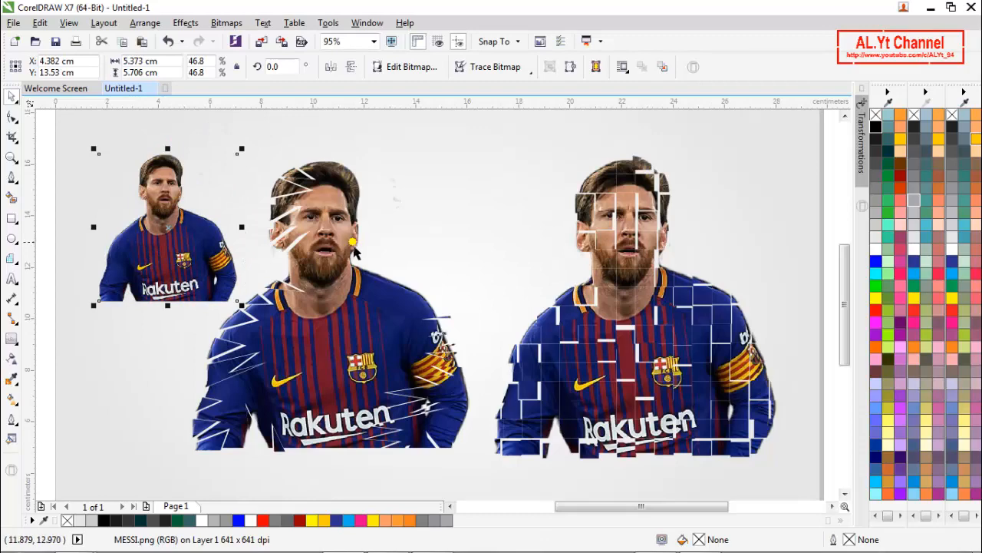
right_click(45, 287)
left_click(63, 294)
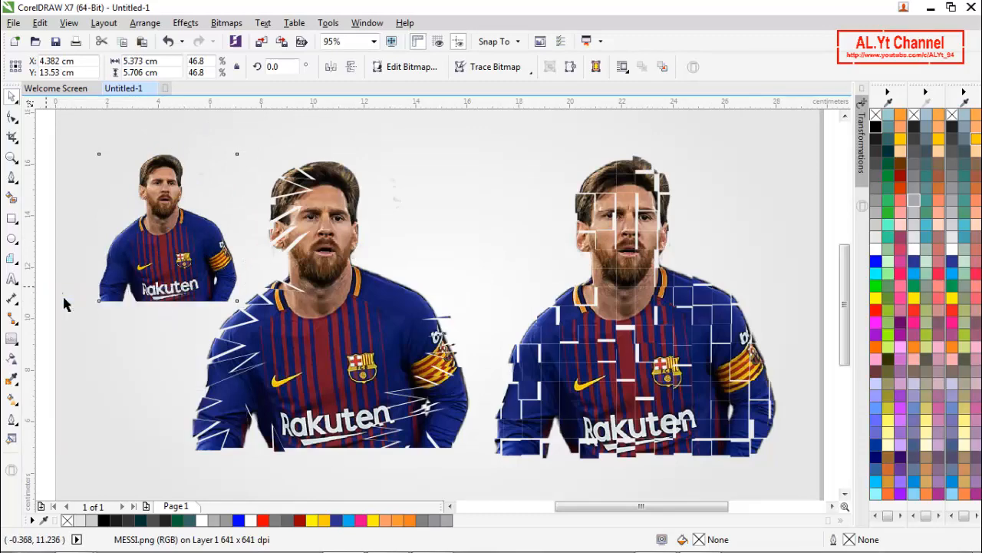